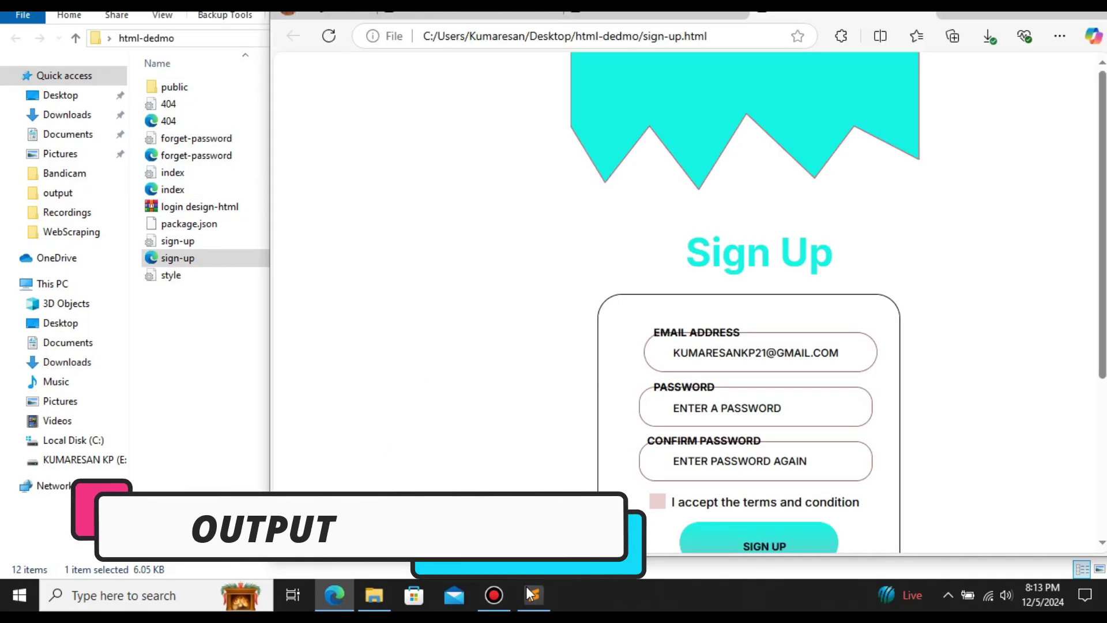
Look over the exported sign-up page in the browser, from its header down to the log-in link and footer
scroll(551, 393, "down", 5)
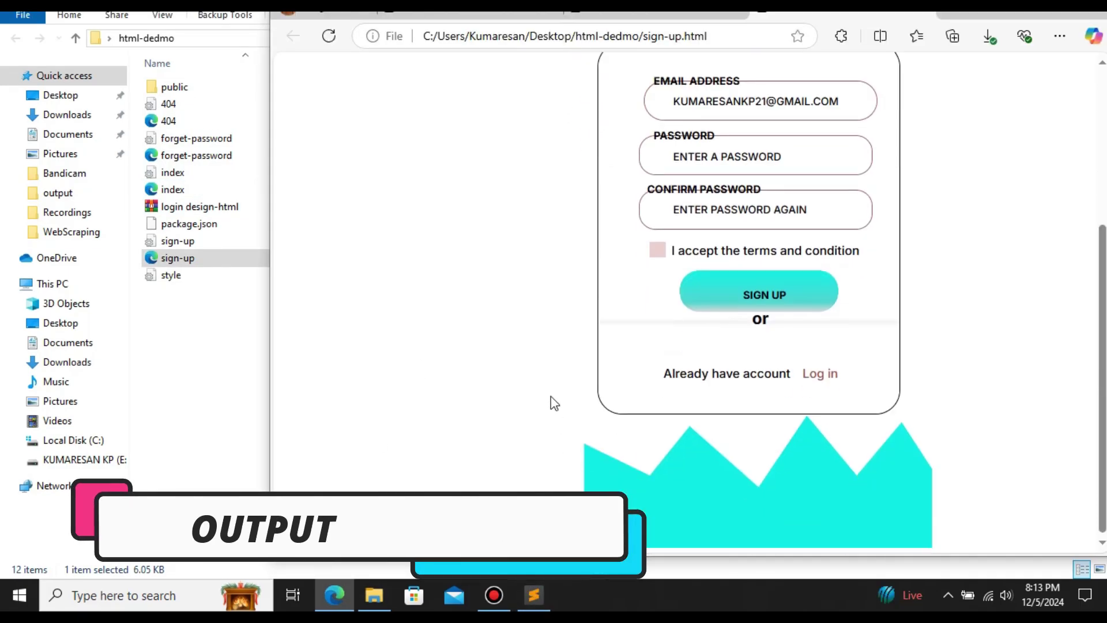
scroll(734, 416, "up", 3)
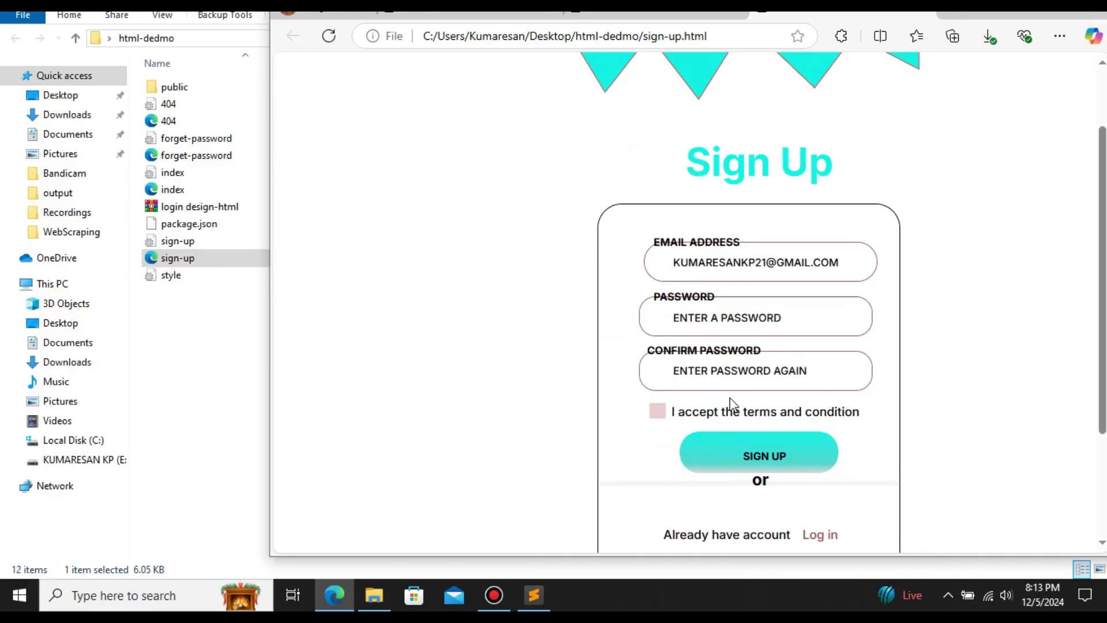
scroll(731, 404, "down", 1)
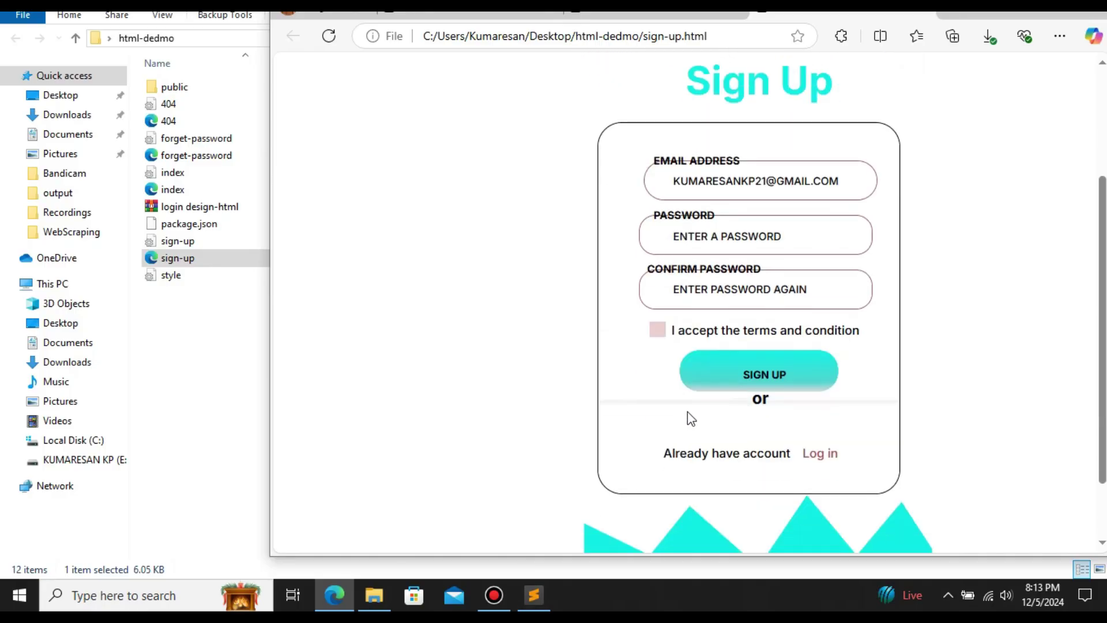
scroll(679, 417, "up", 2)
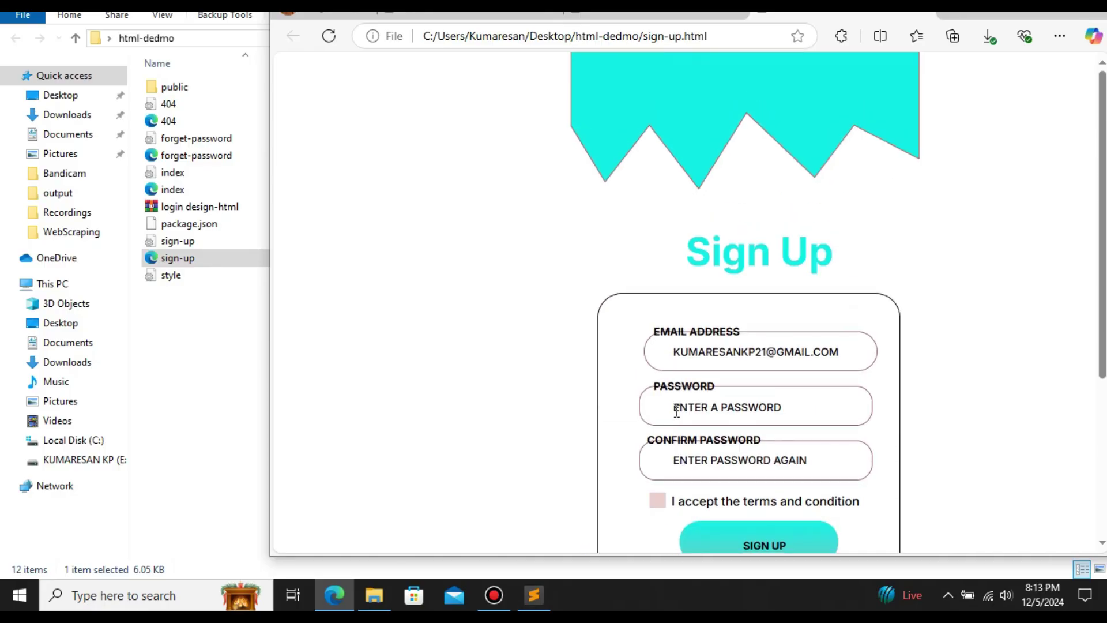
scroll(674, 415, "down", 3)
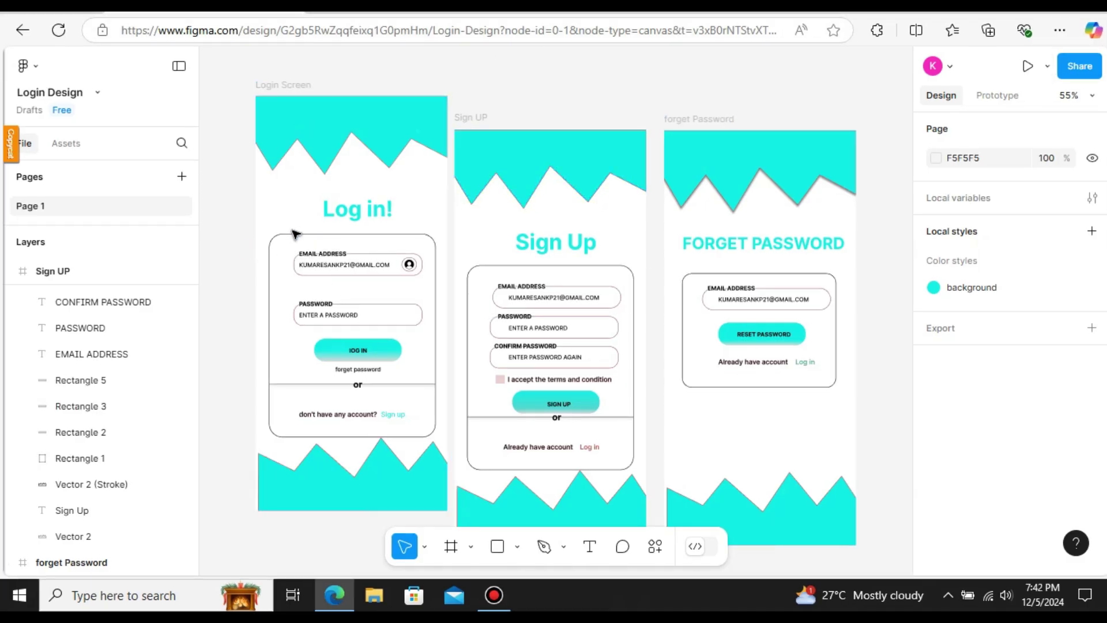
Play the Login Design prototype in Figma and test the sign-up, log-in, forget-password and reset-password interactions
left_click(1020, 66)
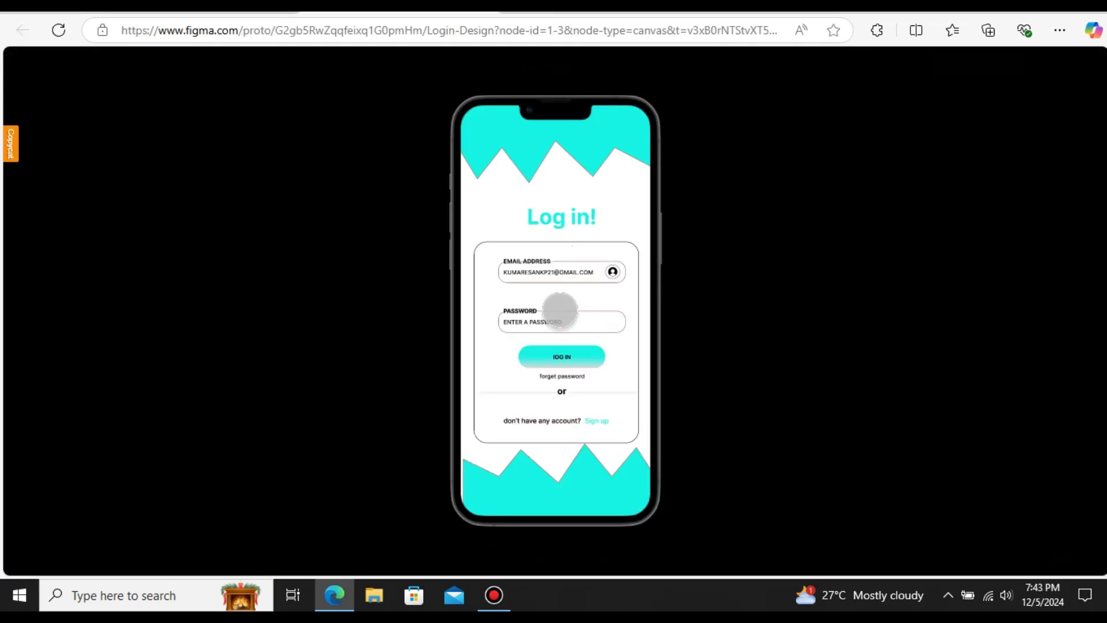
left_click(597, 420)
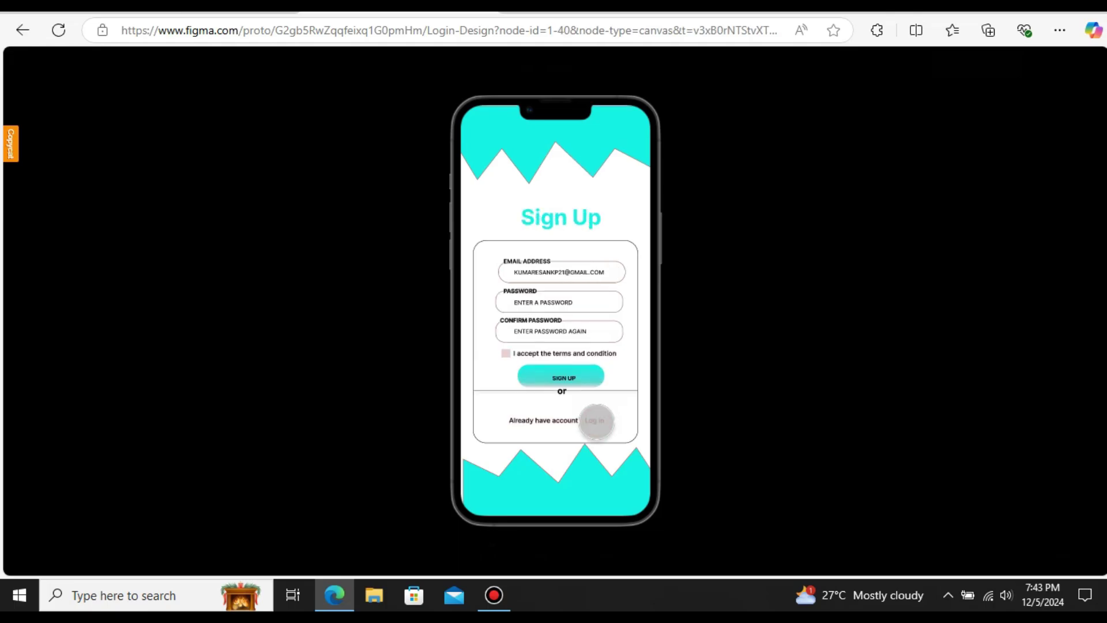
left_click(595, 420)
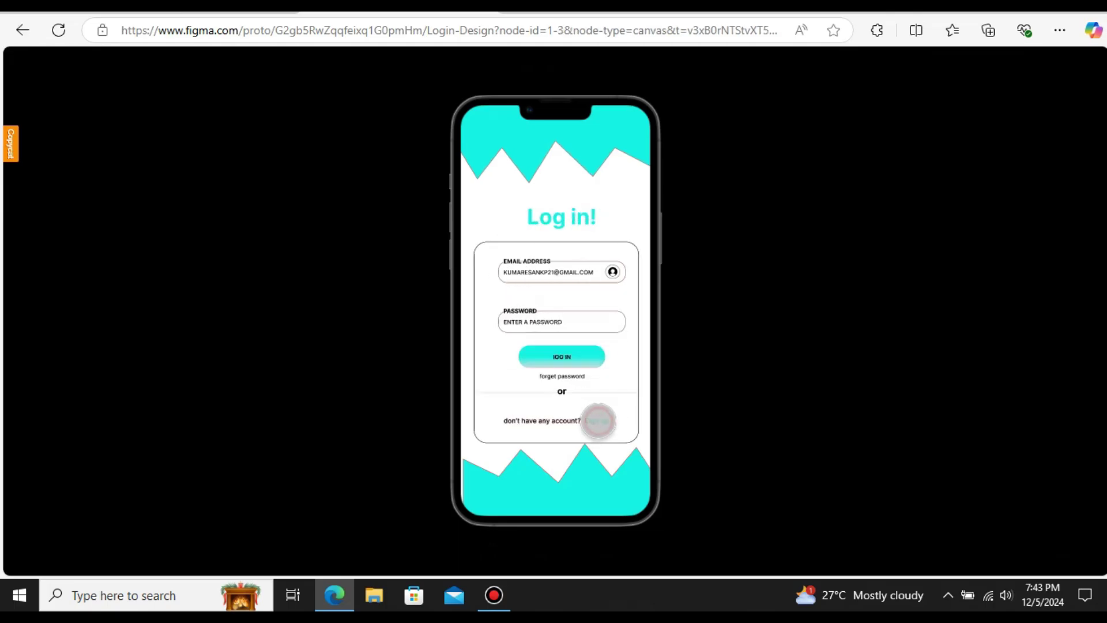
left_click(560, 376)
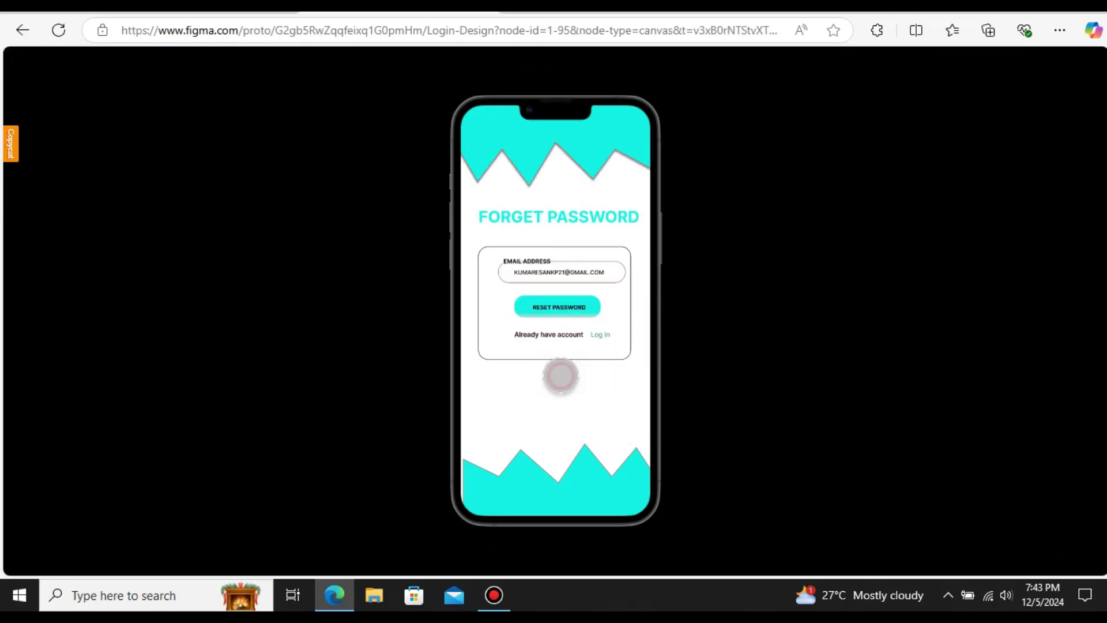
left_click(558, 300)
left_click(598, 333)
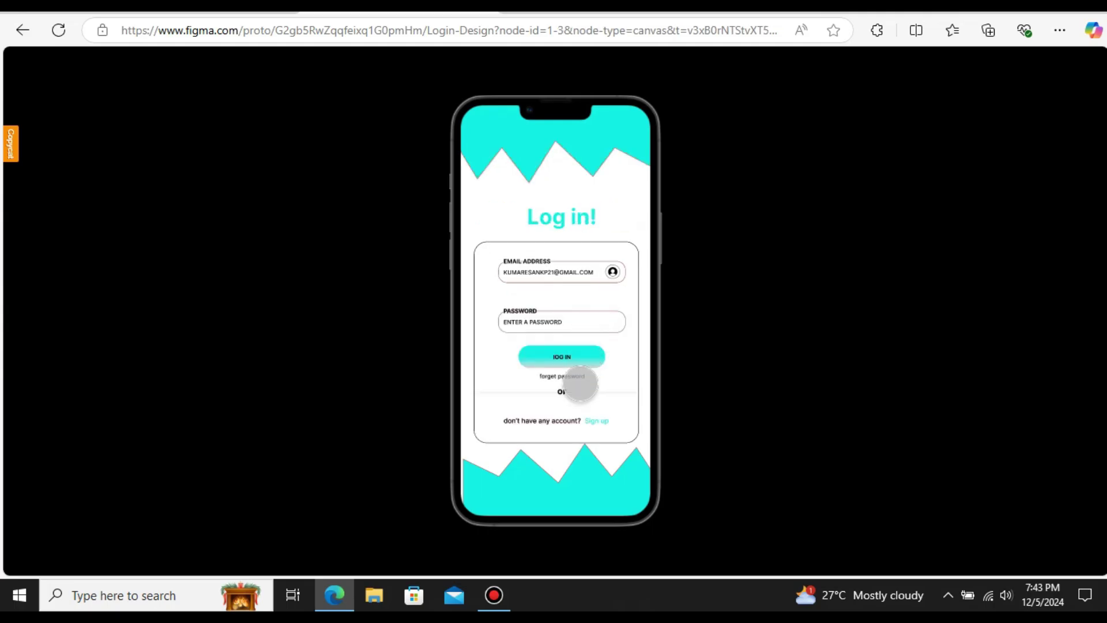
mouse_move(613, 116)
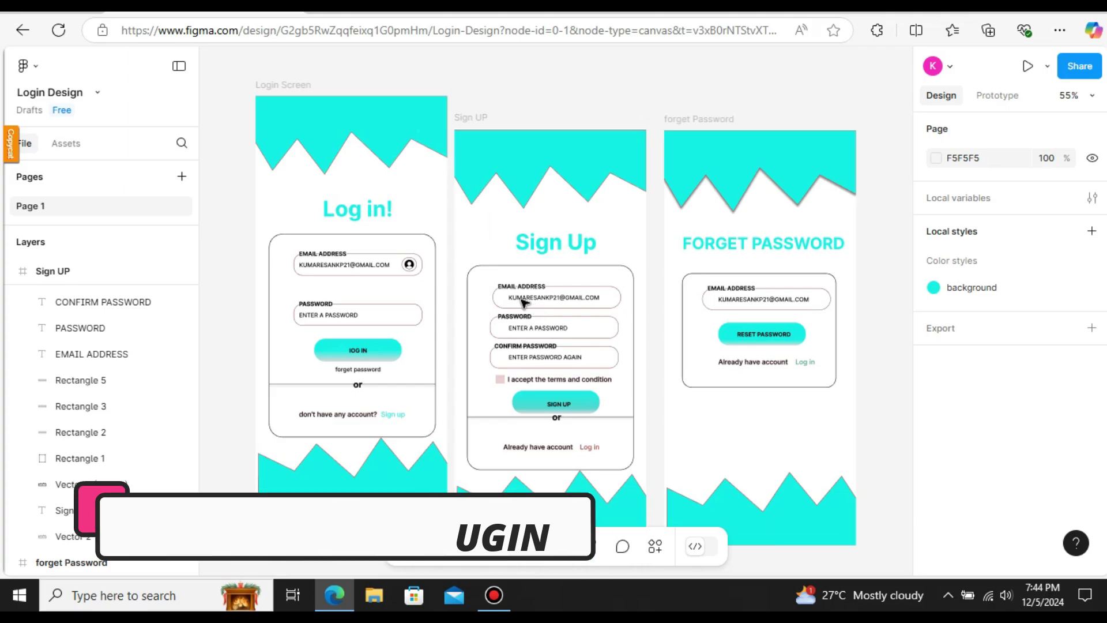
Group all the elements inside the Sign UP frame
left_click(520, 305)
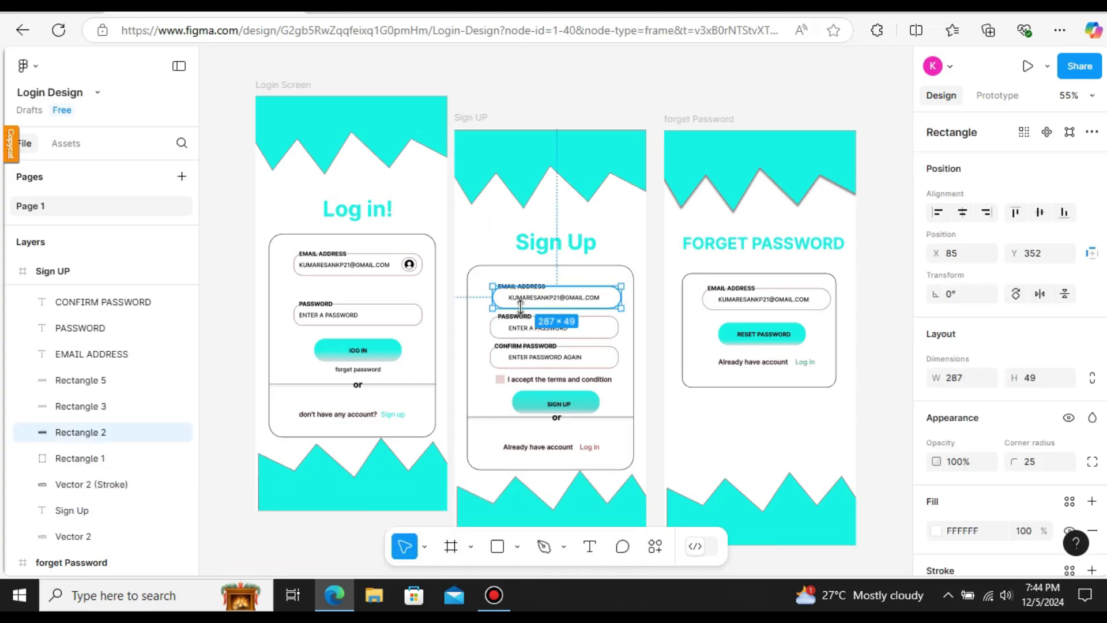
key("ctrl+a")
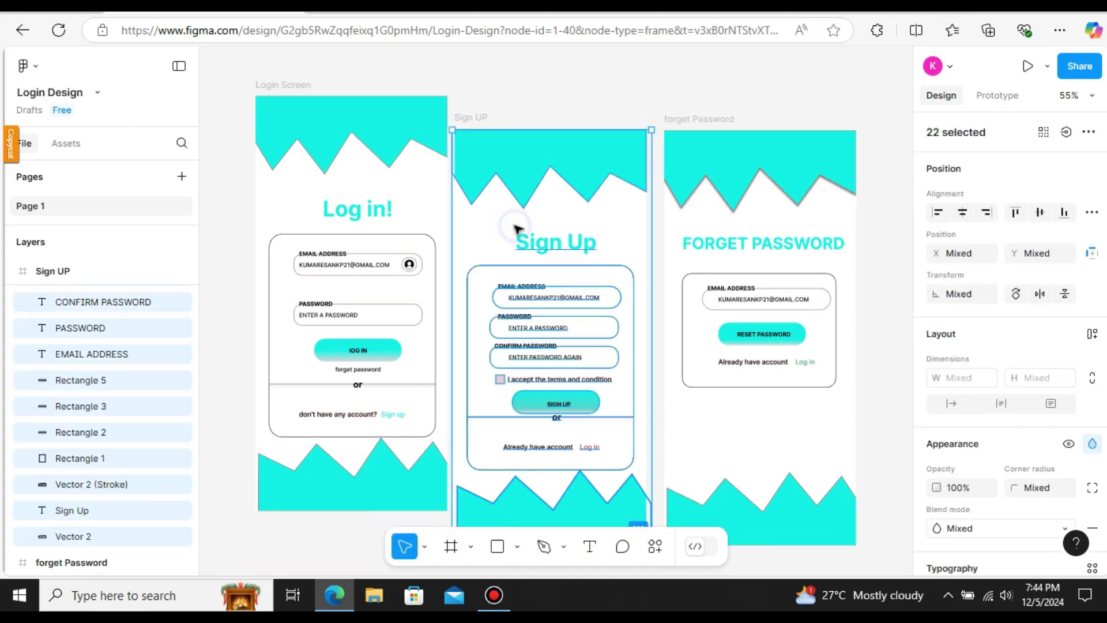
right_click(515, 227)
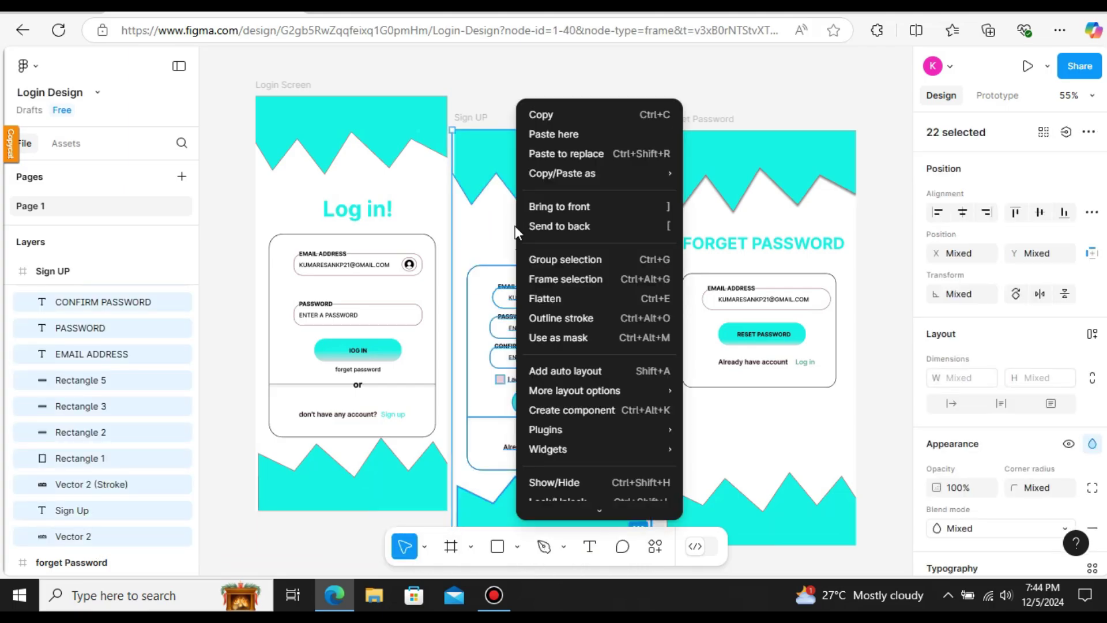
left_click(582, 260)
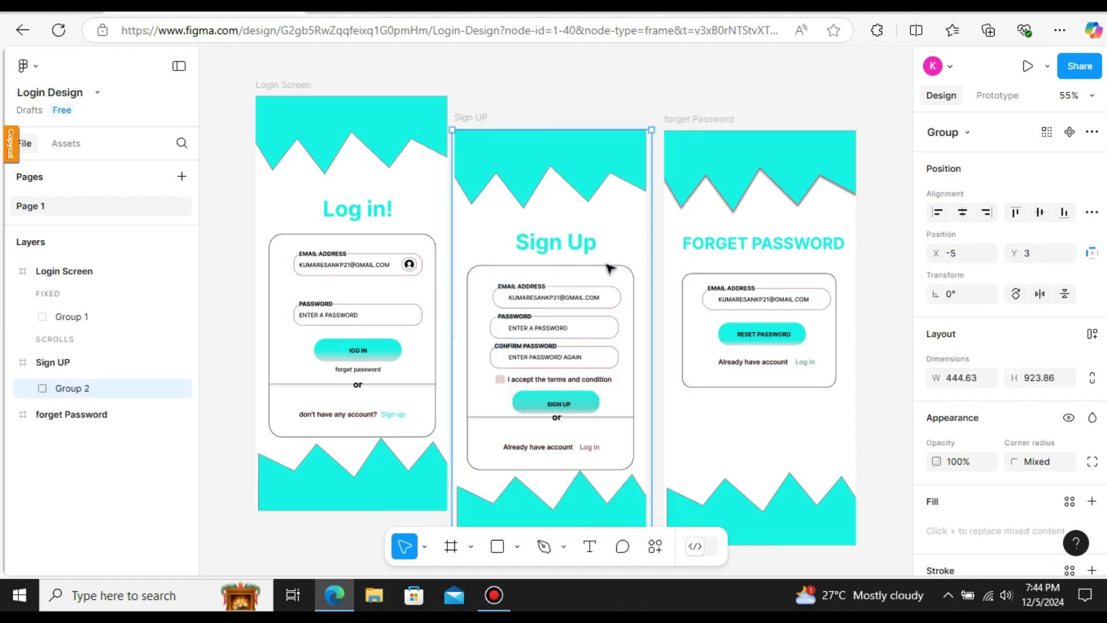
Group all the elements inside the forget Password frame
left_click(807, 362)
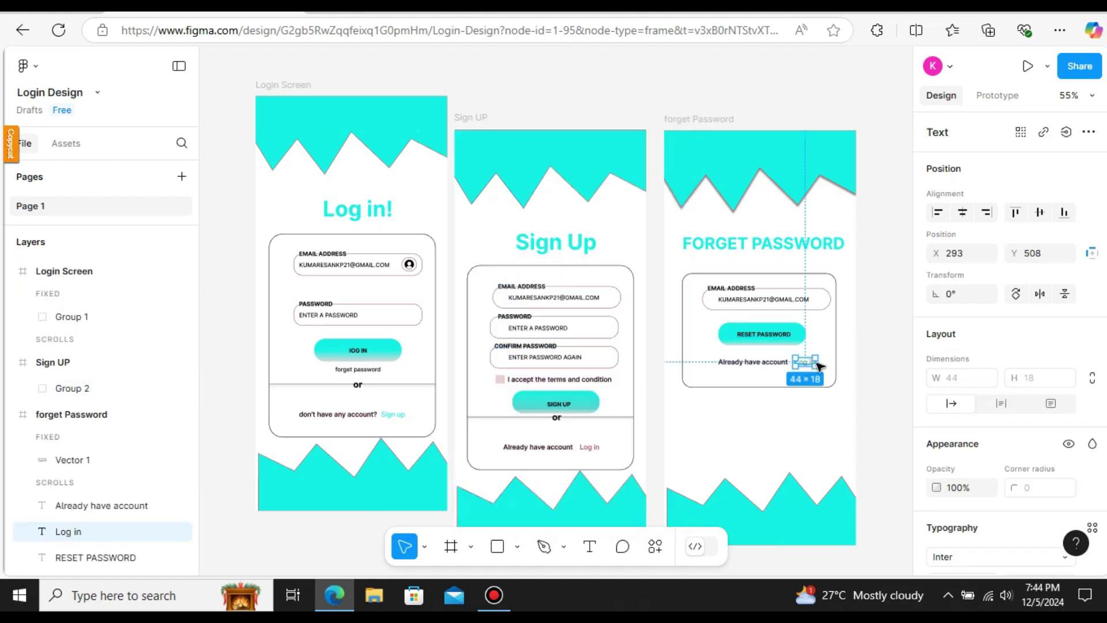
key("ctrl+a")
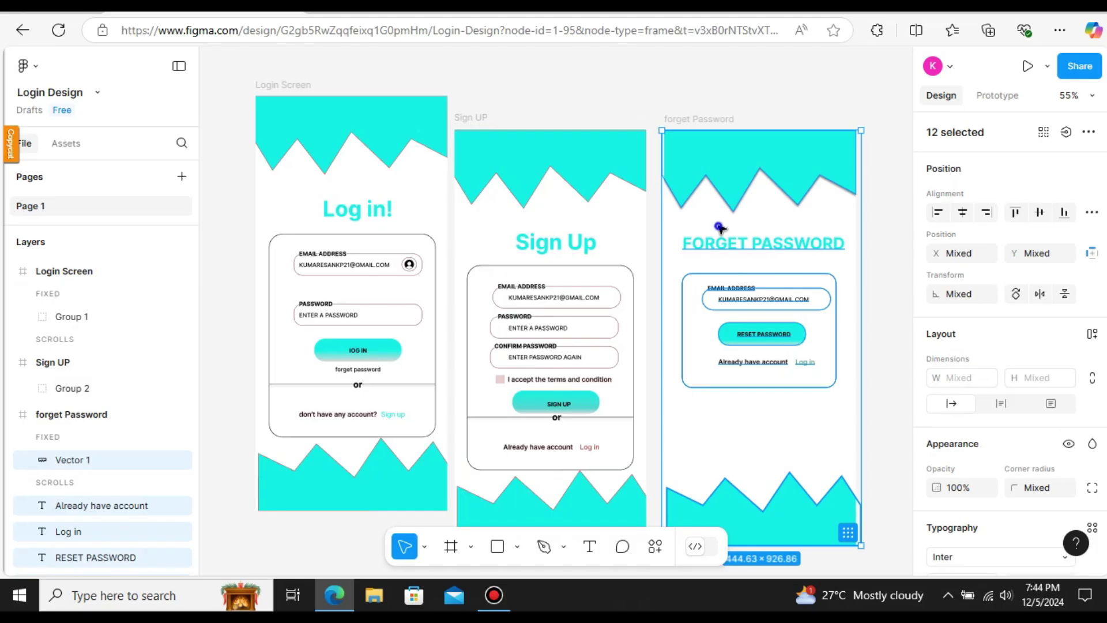
right_click(718, 226)
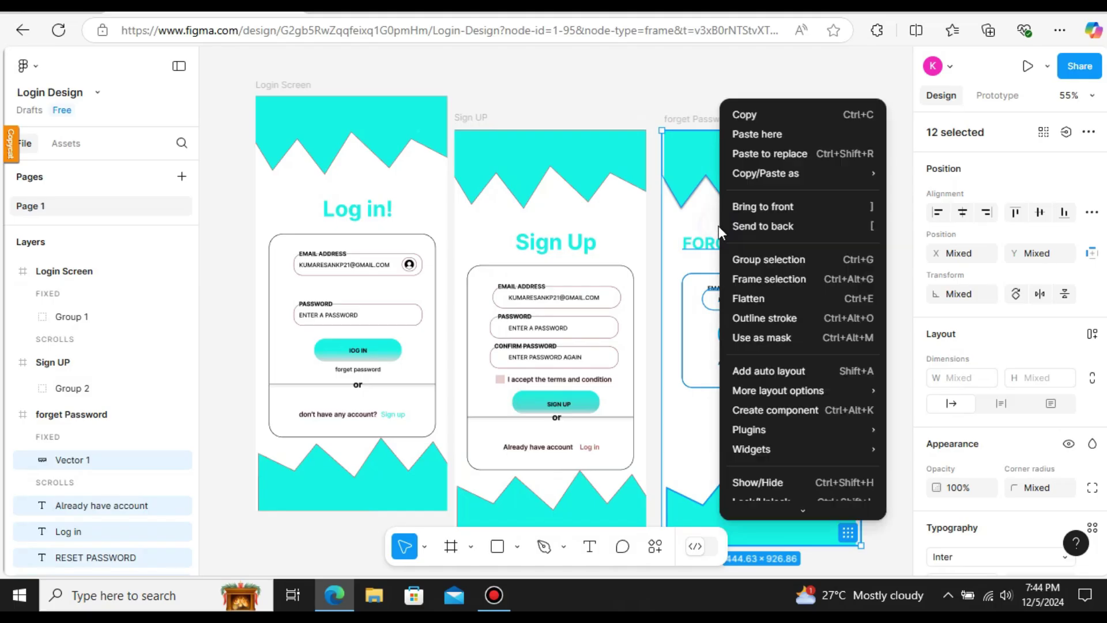
left_click(774, 259)
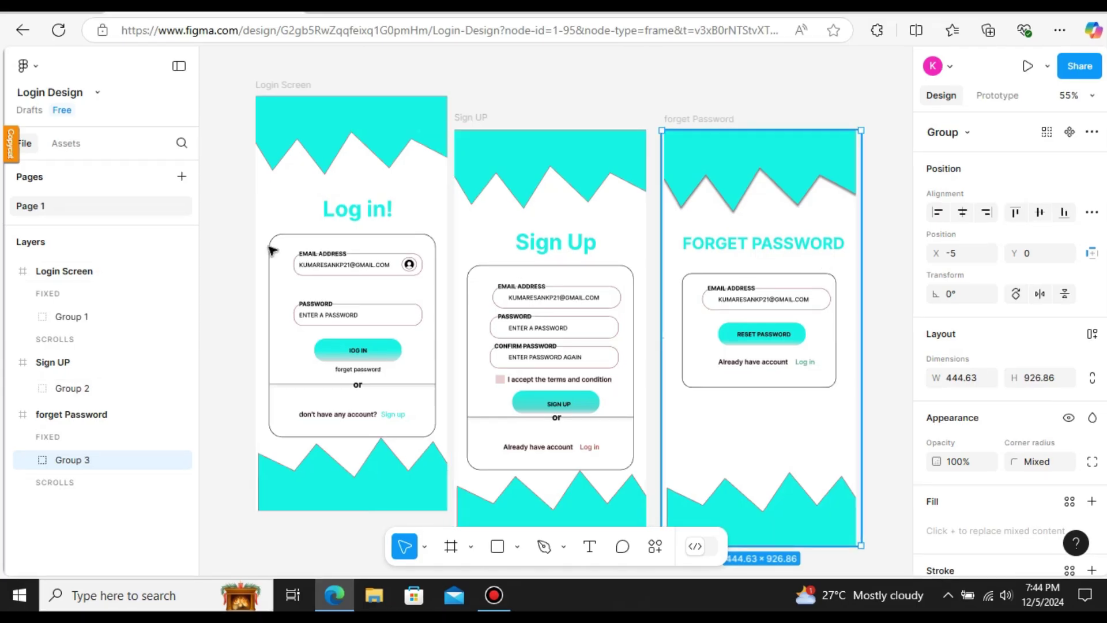
Search the plugins for "teleport" and run TeleportHQ - Figma to Code
right_click(217, 215)
mouse_move(300, 352)
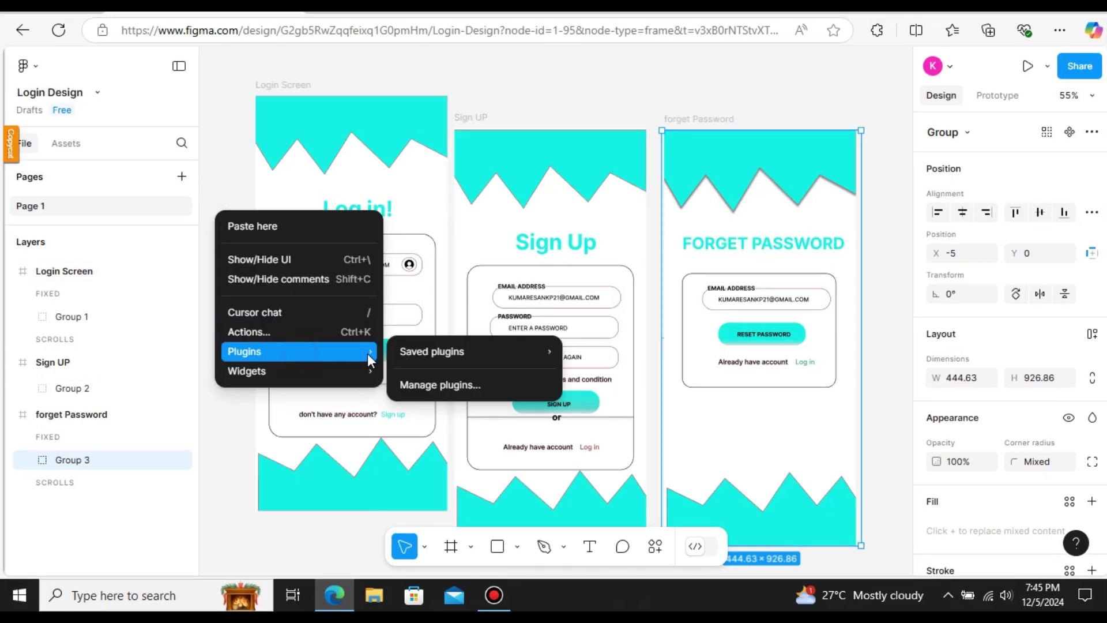
left_click(424, 384)
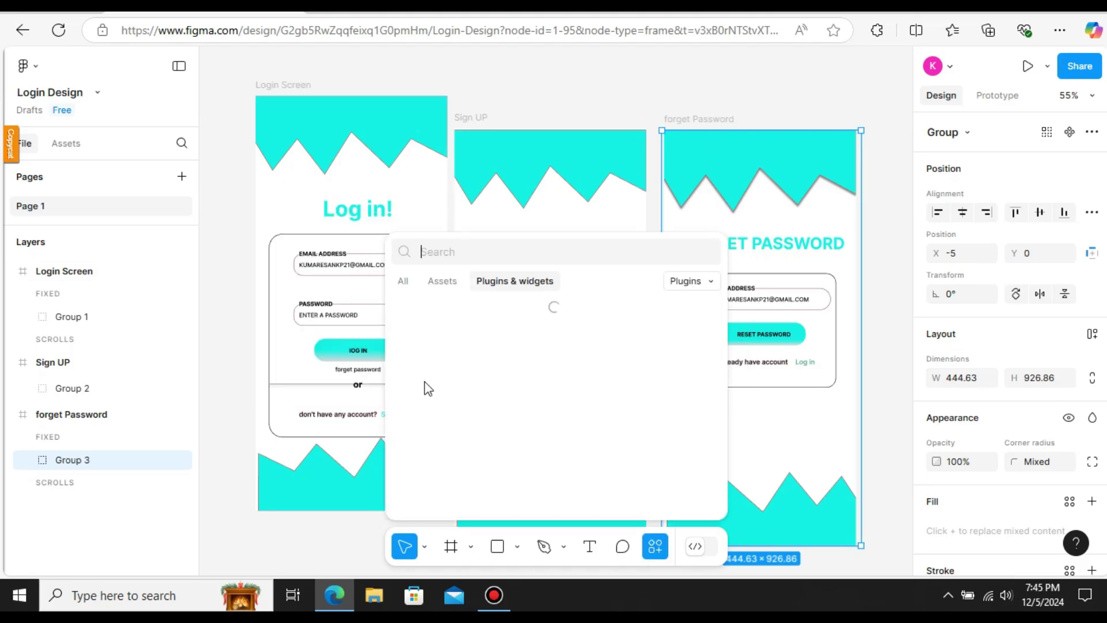
type("teleport")
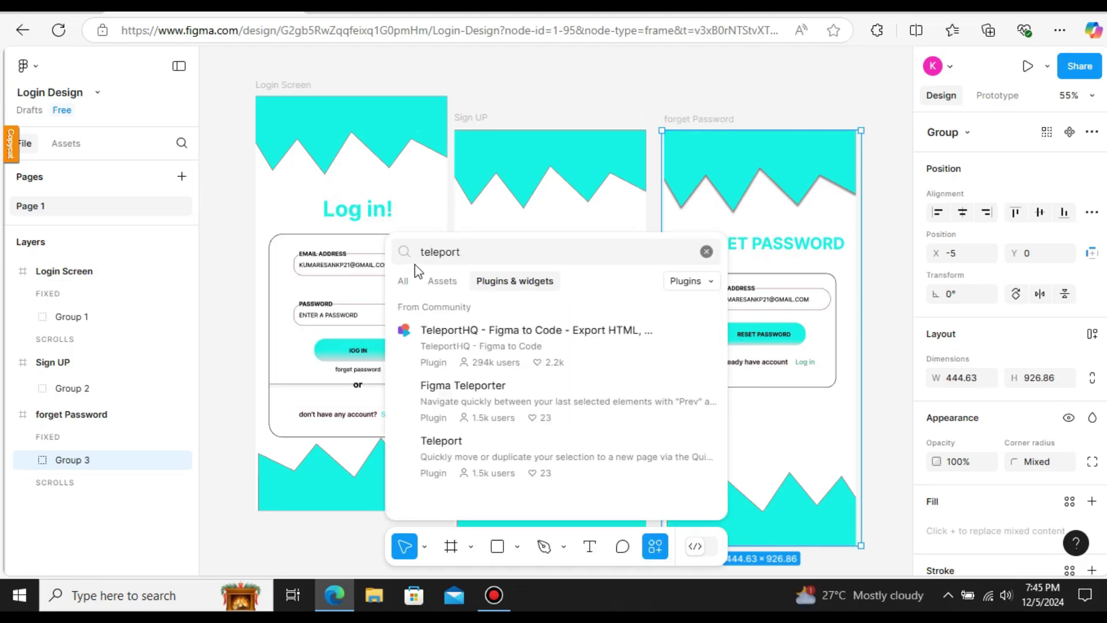
left_click(459, 332)
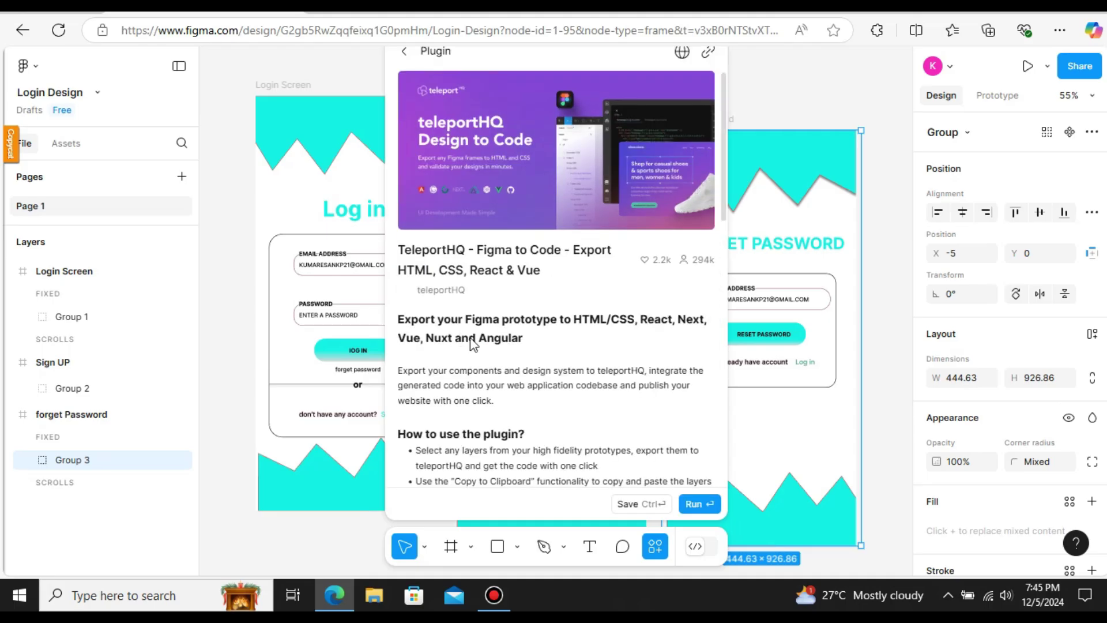
left_click(695, 505)
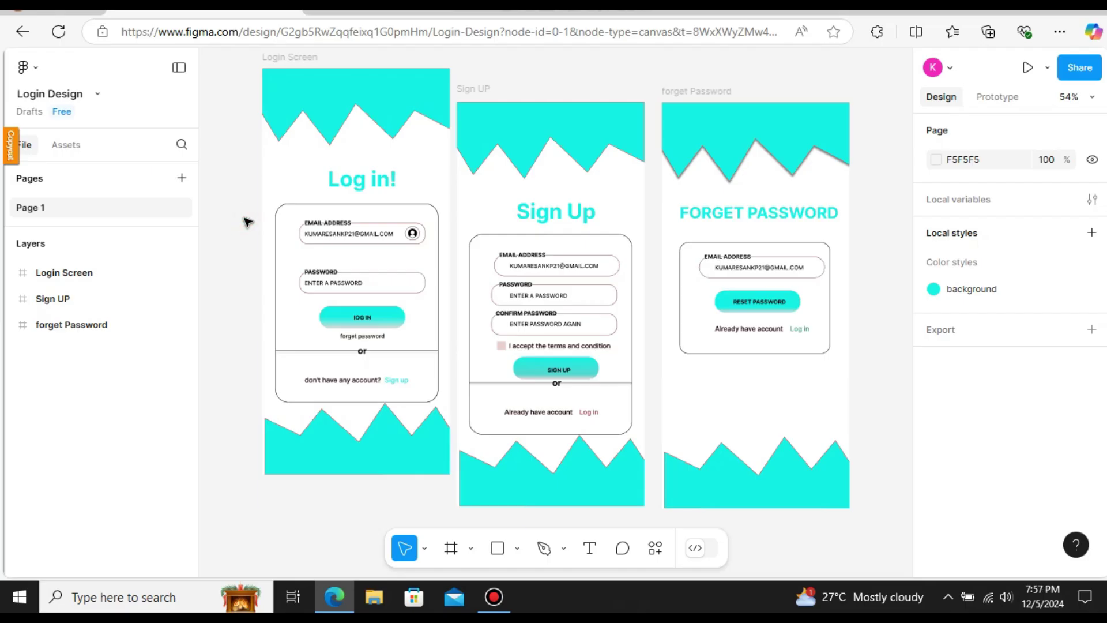
Export the Login Screen, Sign UP and forget Password frames together as a new project with the TeleportHQ plugin
key("ctrl+a")
right_click(247, 239)
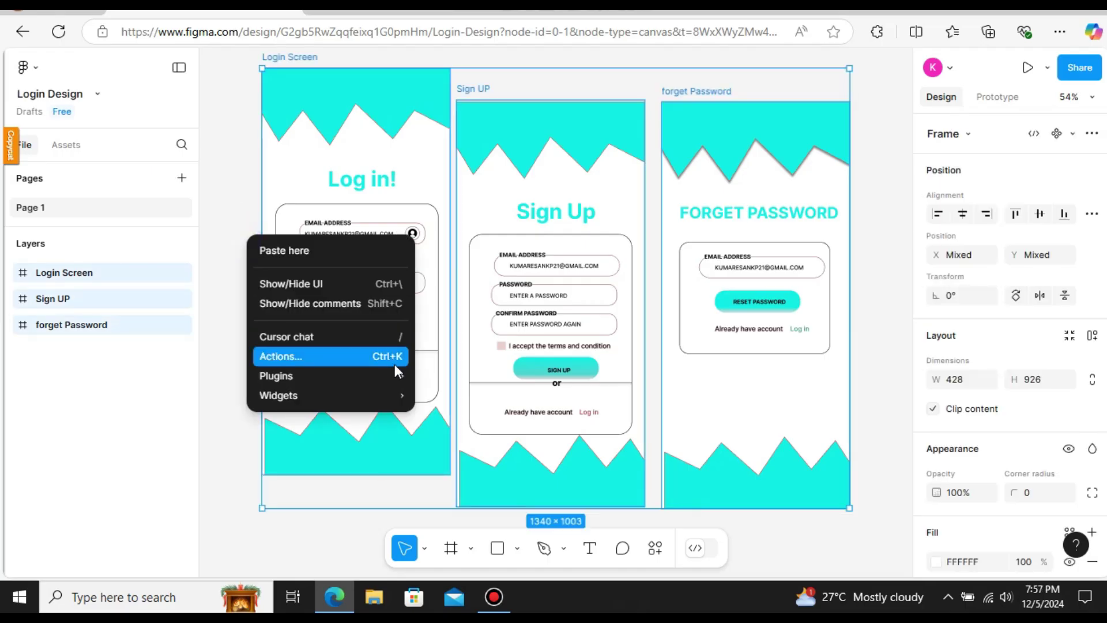
mouse_move(393, 374)
left_click(490, 399)
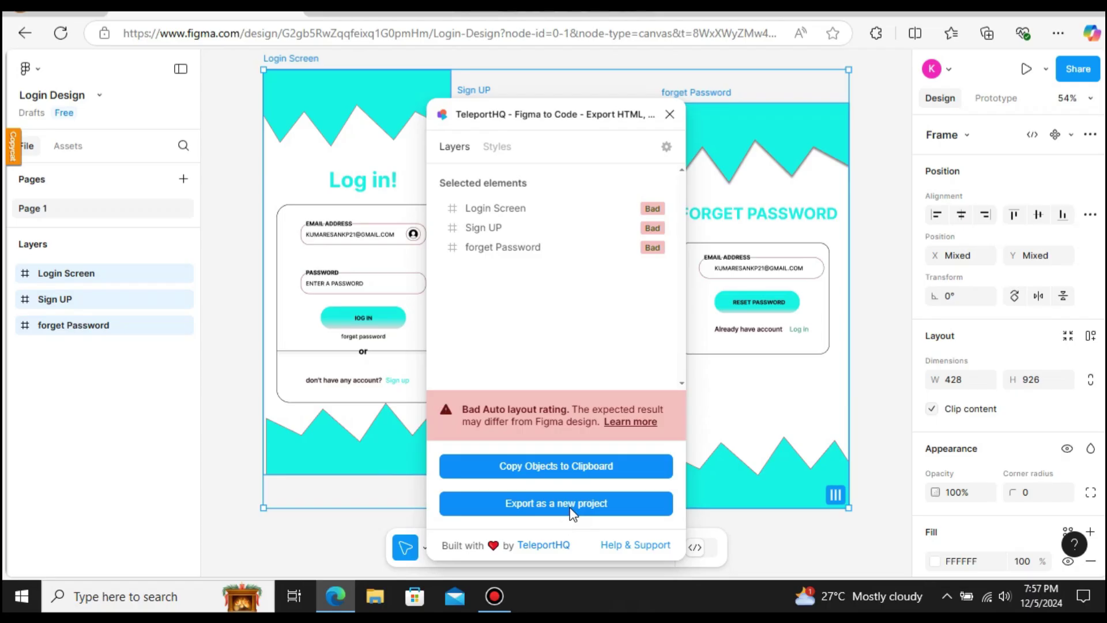
left_click(571, 505)
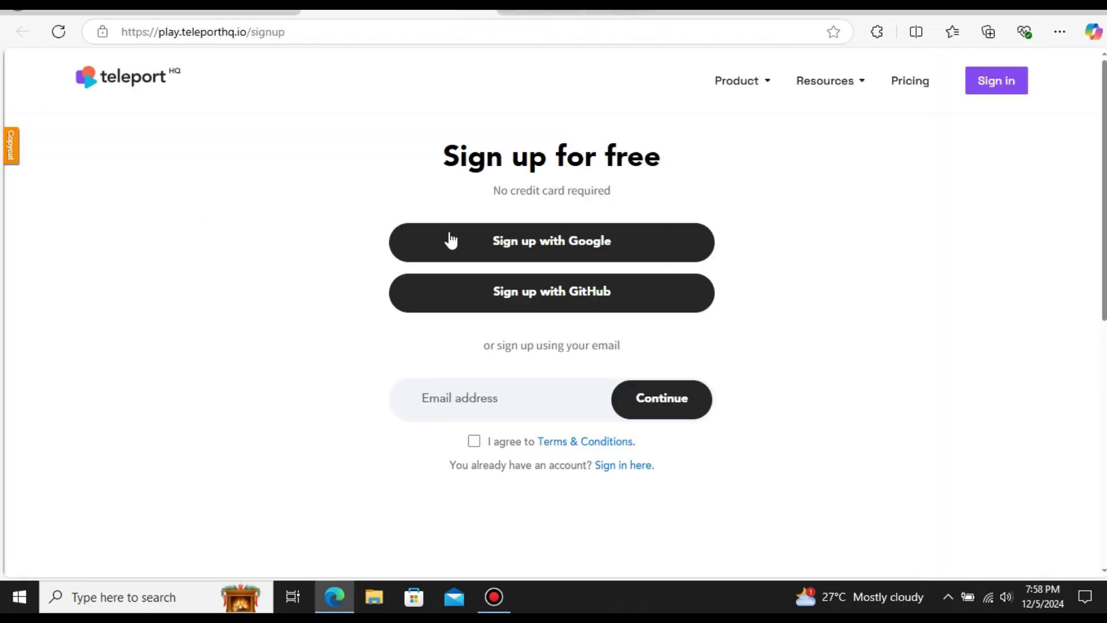
Sign up to TeleportHQ with Google, choosing the first listed account
scroll(715, 282, "down", 5)
scroll(717, 278, "up", 5)
left_click(594, 248)
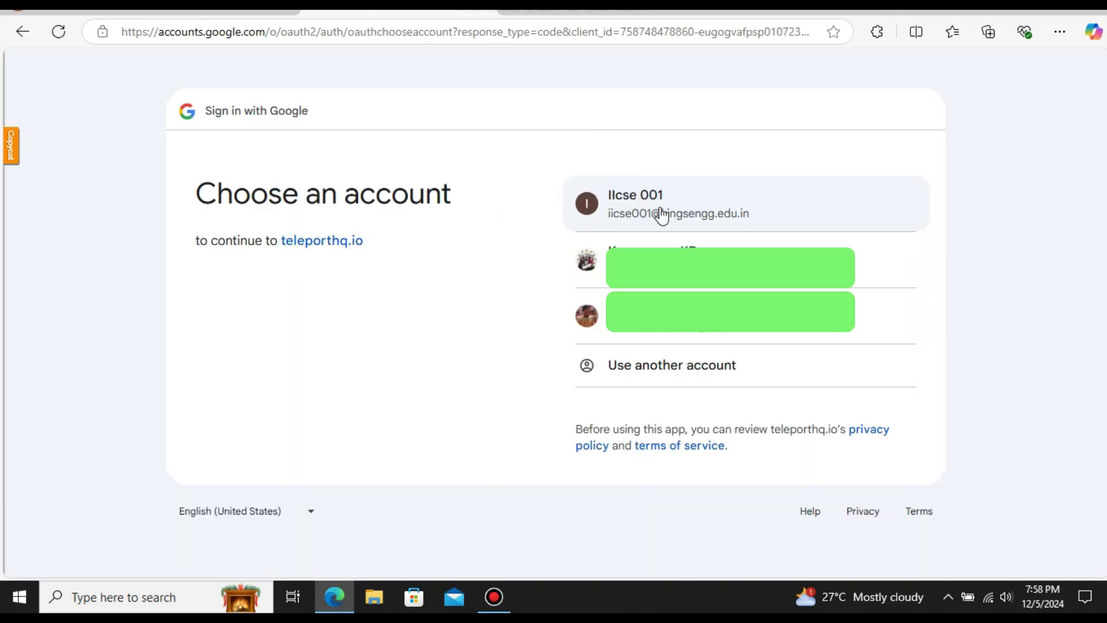
left_click(662, 213)
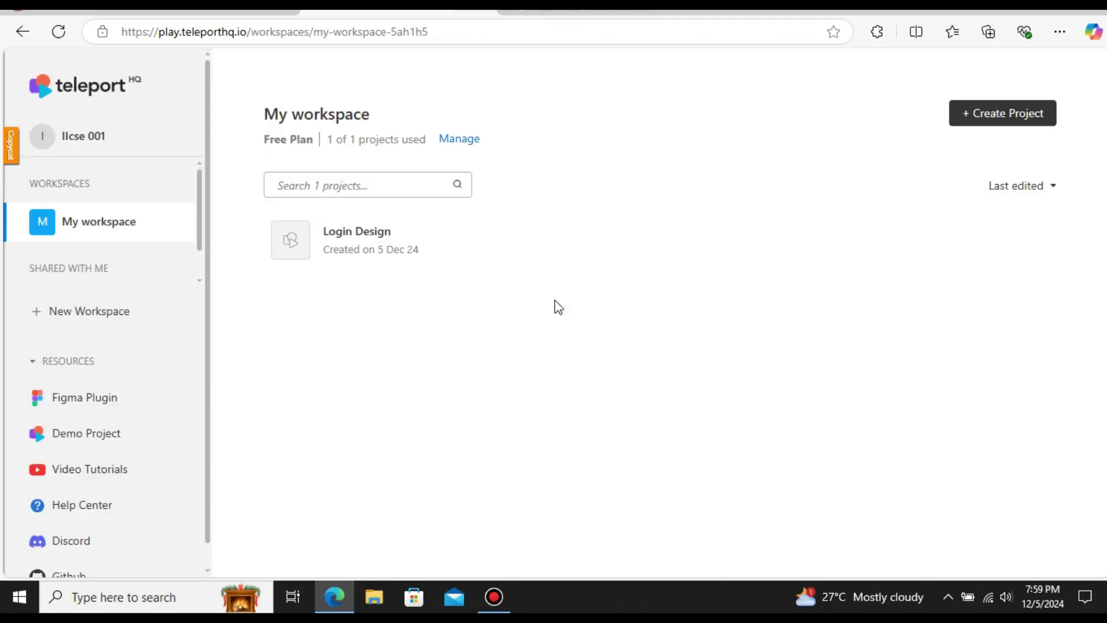
Open the Login Design project from the TeleportHQ workspace and dismiss the onboarding video to show the LoginScreen page
left_click(369, 243)
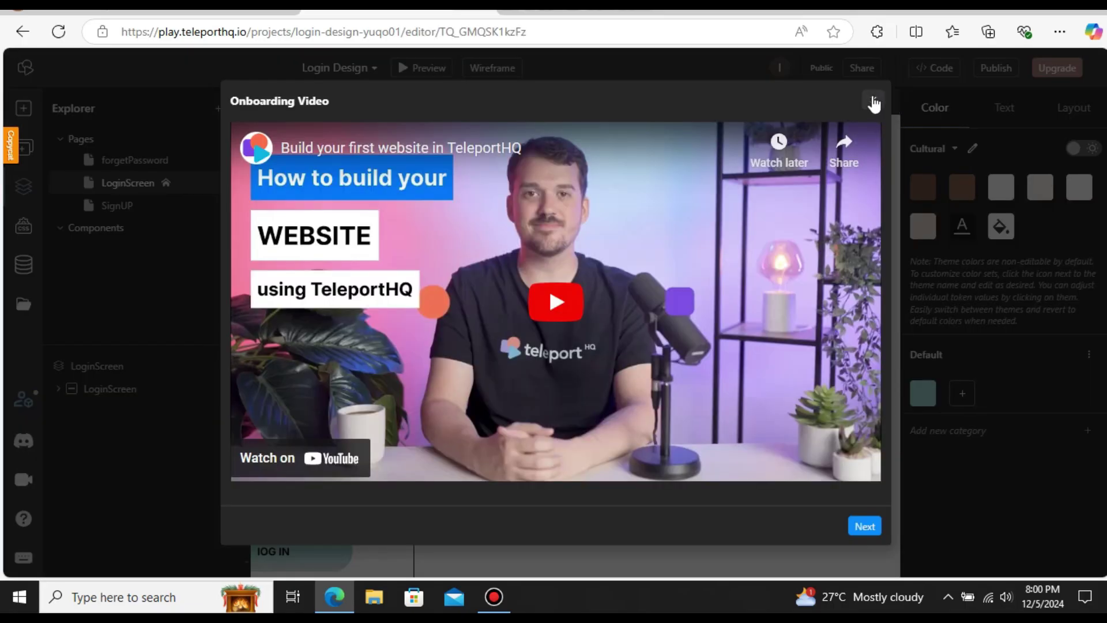
left_click(874, 102)
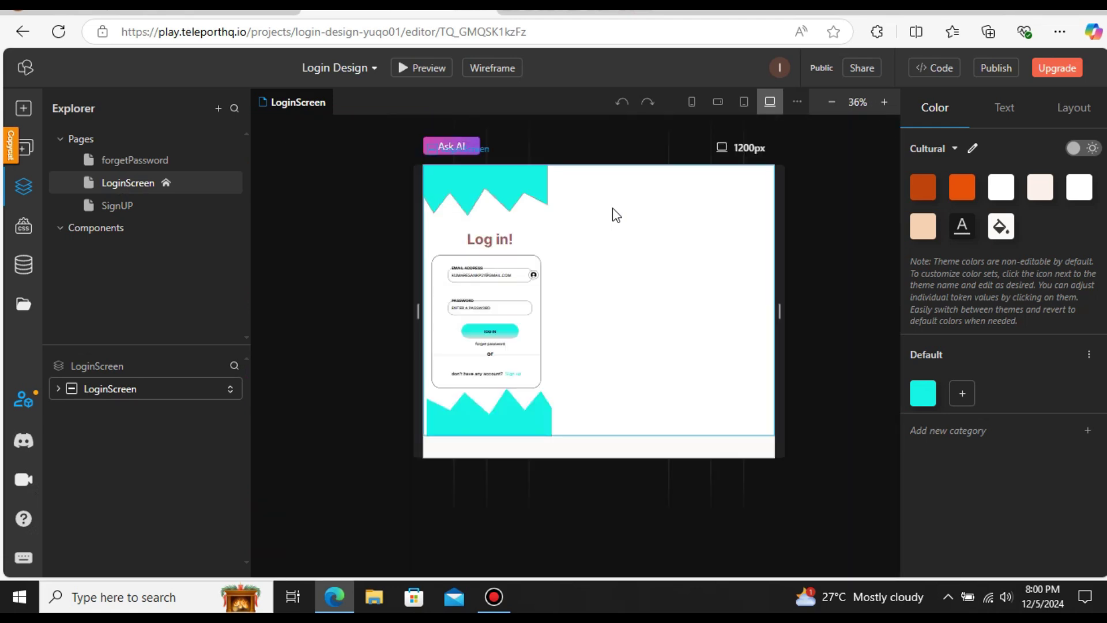
scroll(612, 216, "up", 4)
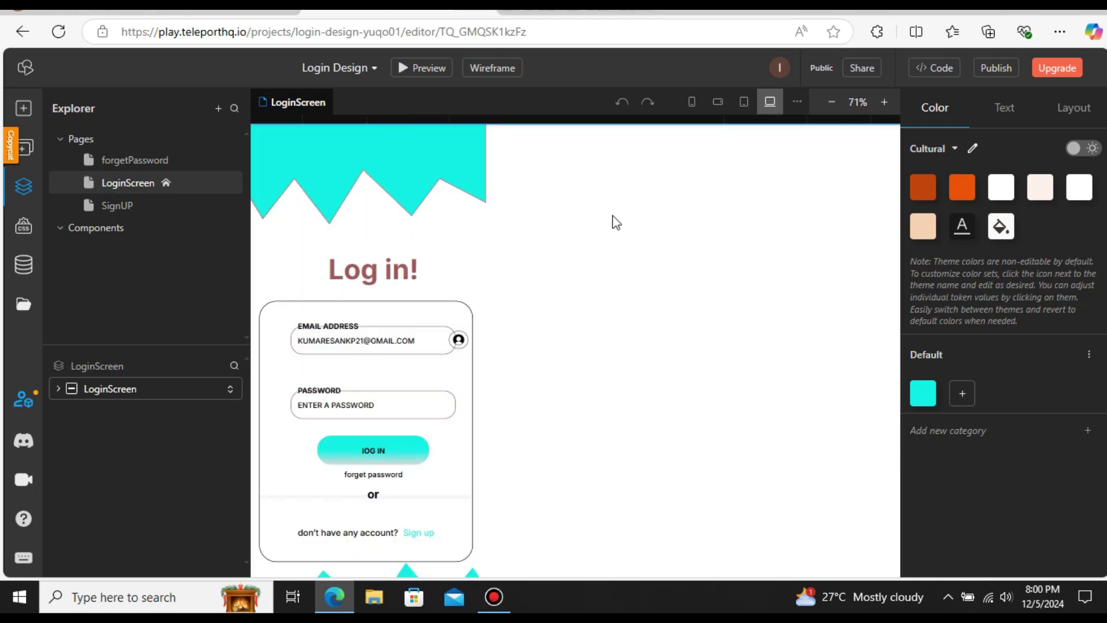
Examine the imported forgetPassword and SignUP pages in the TeleportHQ editor
left_click(110, 161)
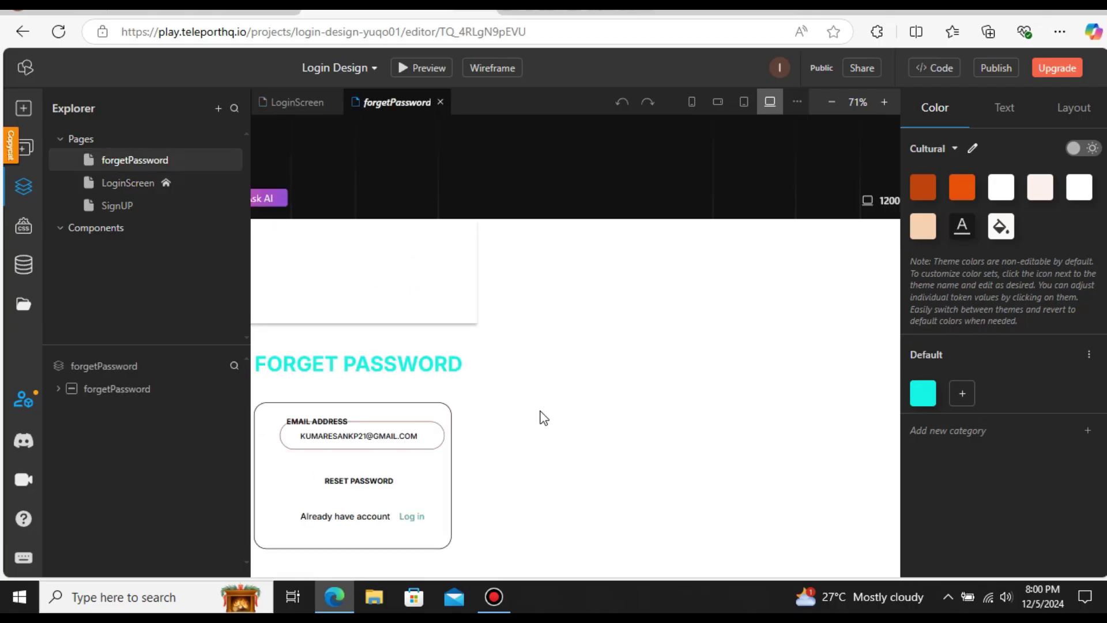
scroll(536, 404, "down", 5)
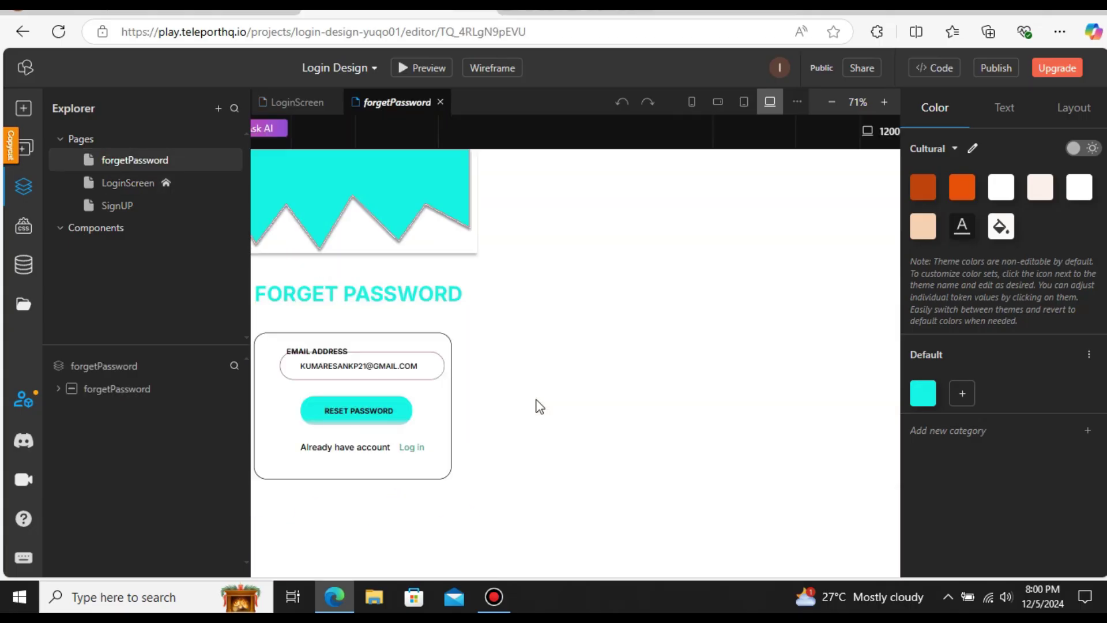
left_click(122, 205)
scroll(513, 307, "down", 3)
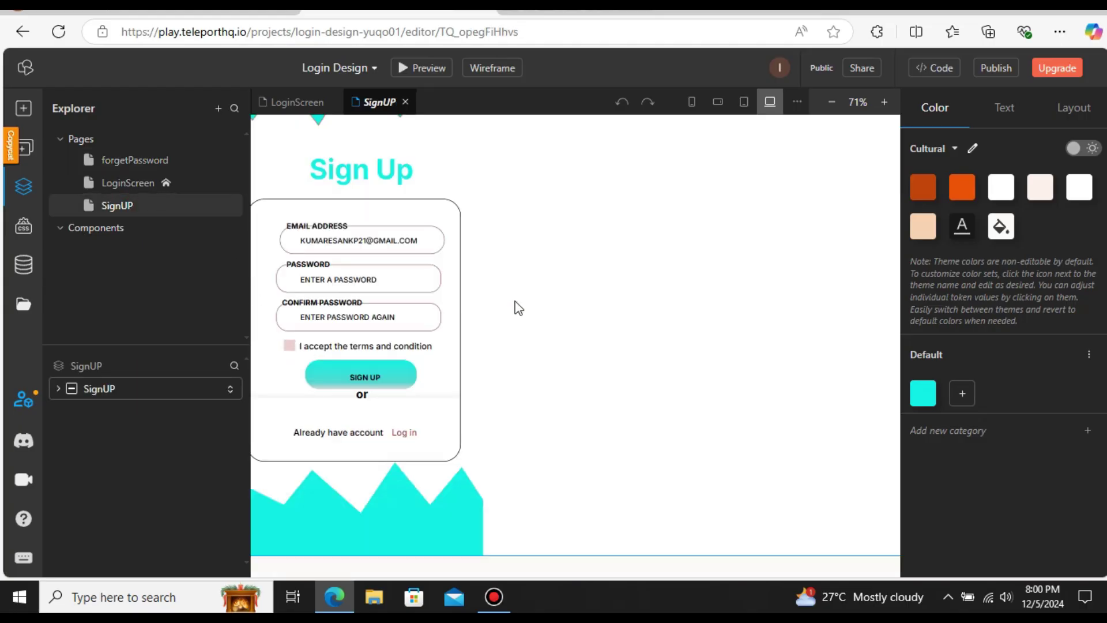
Move the whole Group2 sign-up design on the SignUP page across to about the horizontal middle of the canvas
scroll(516, 309, "down", 2)
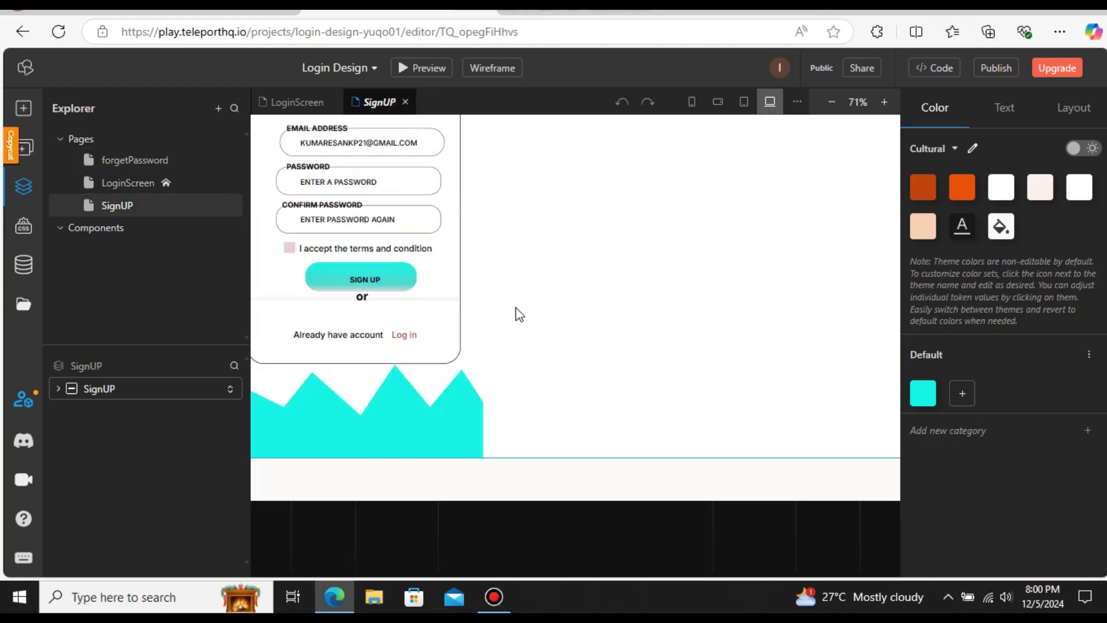
scroll(513, 311, "up", 2)
scroll(513, 313, "up", 3)
left_click(432, 316)
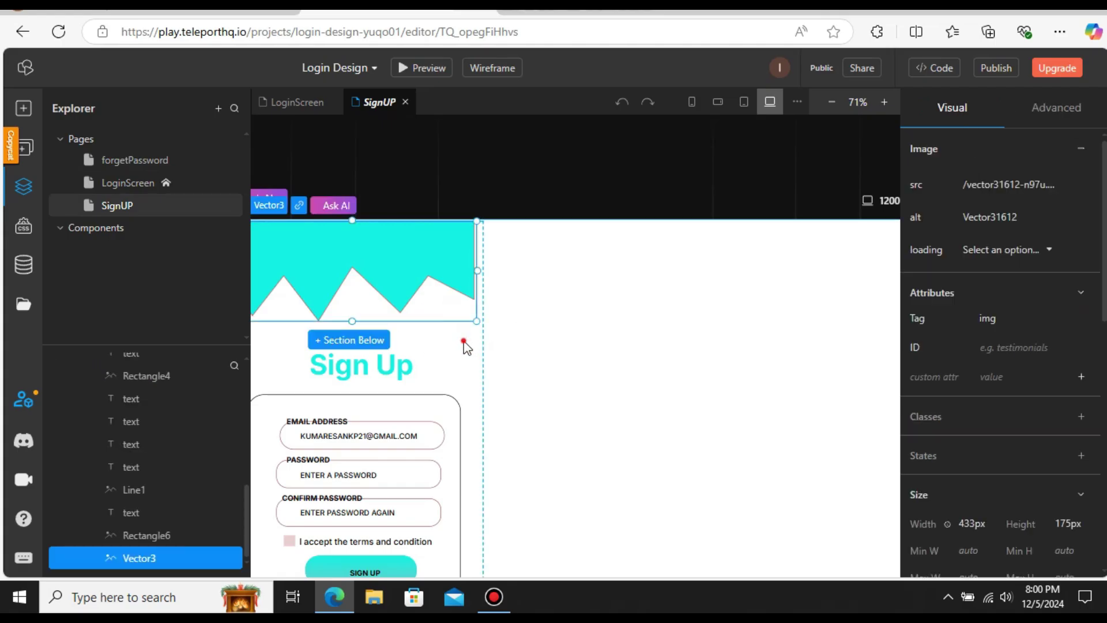
left_click(463, 340)
left_click_drag(464, 340, 599, 343)
left_click_drag(642, 344, 657, 341)
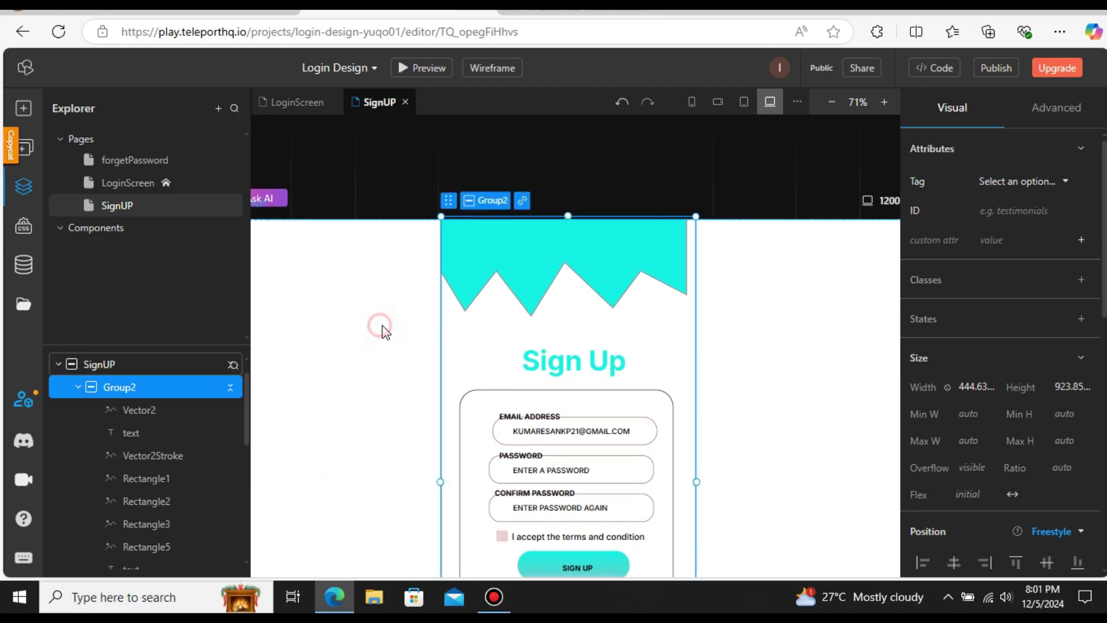
left_click(318, 290)
Open the LoginScreen page and move its Group1 design to about the horizontal middle of the canvas
left_click(125, 182)
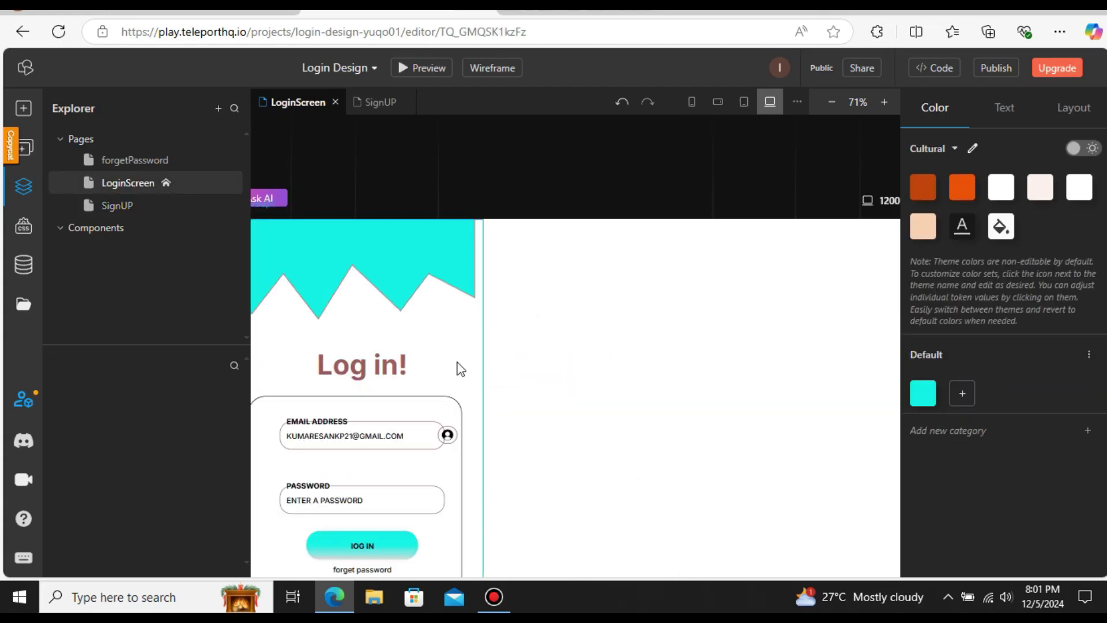
left_click_drag(457, 362, 677, 359)
left_click(371, 353)
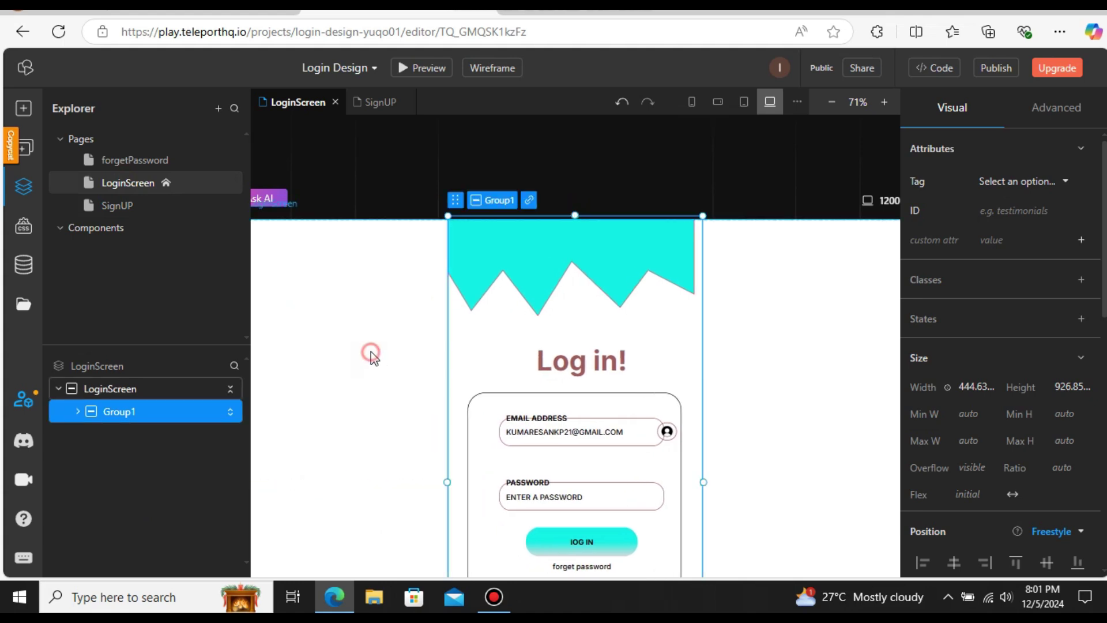
Open the forgetPassword page and move its Group3 design to about the horizontal middle, about 360 px from the page's left edge
left_click(128, 160)
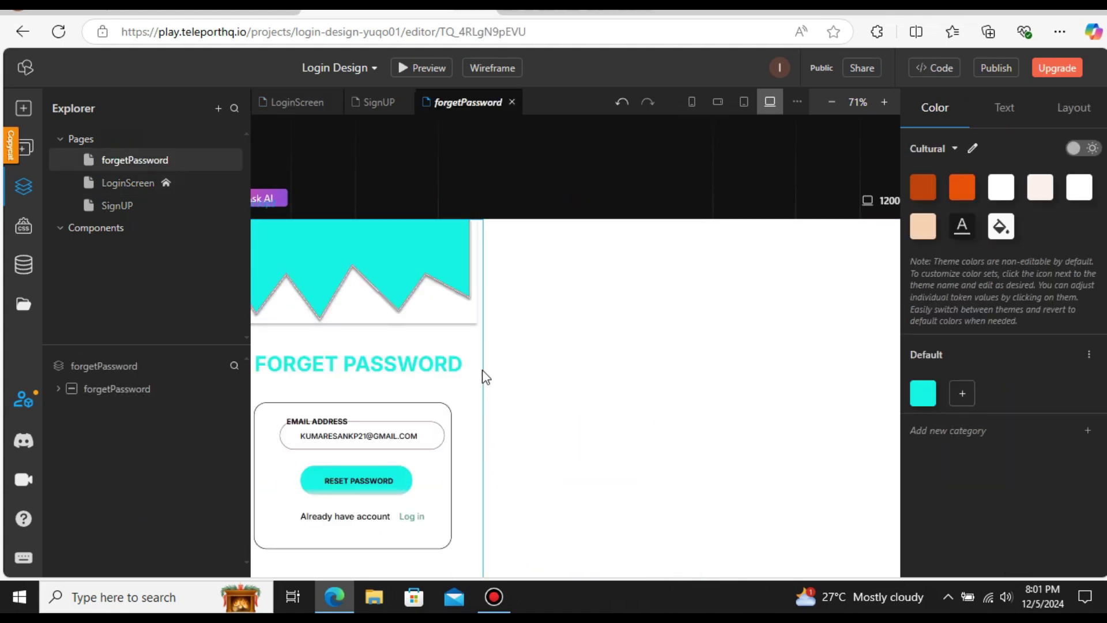
left_click_drag(483, 385, 679, 383)
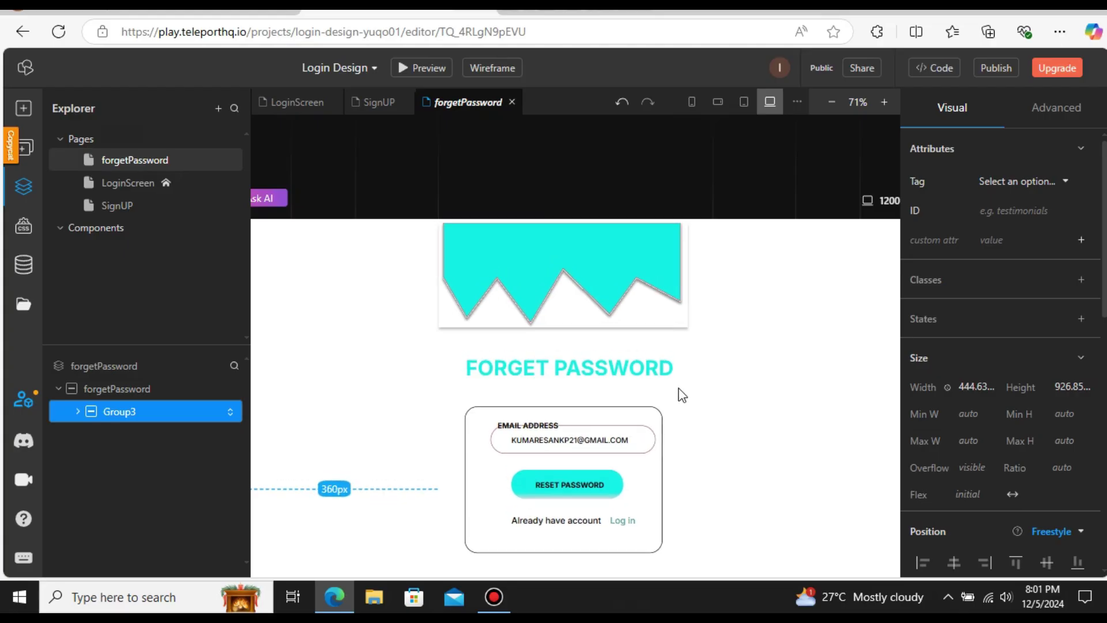
left_click(465, 188)
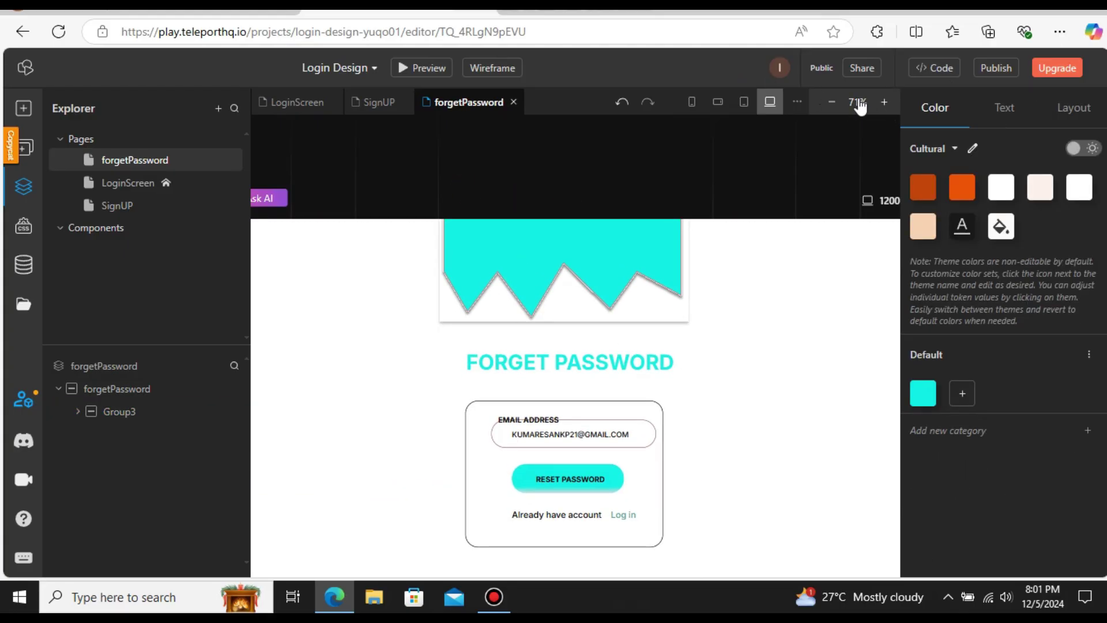
left_click(1003, 110)
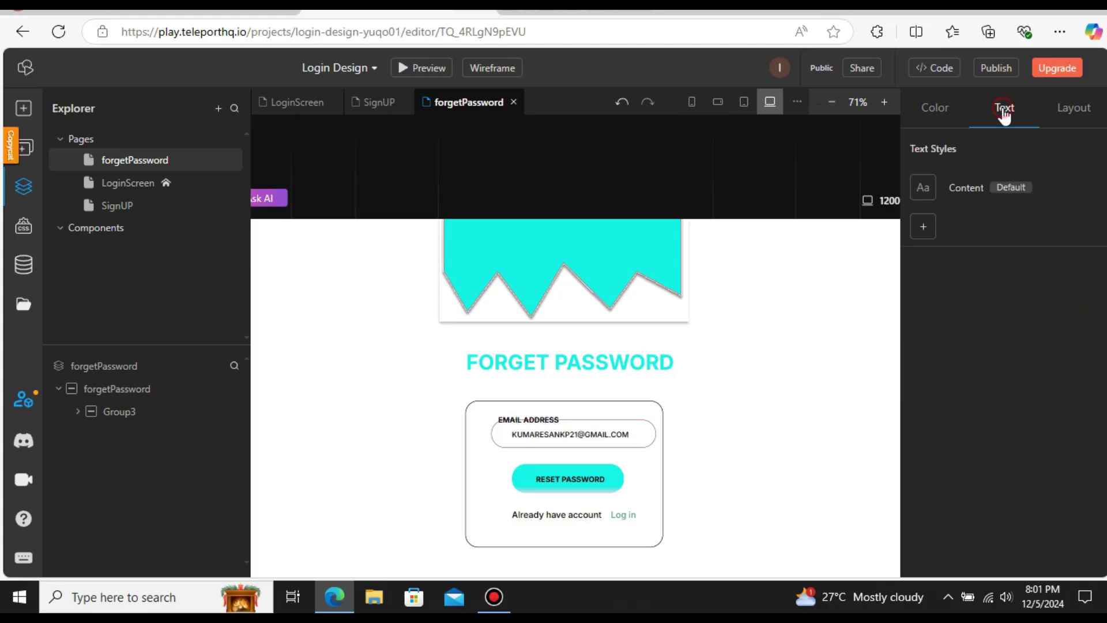
left_click(948, 115)
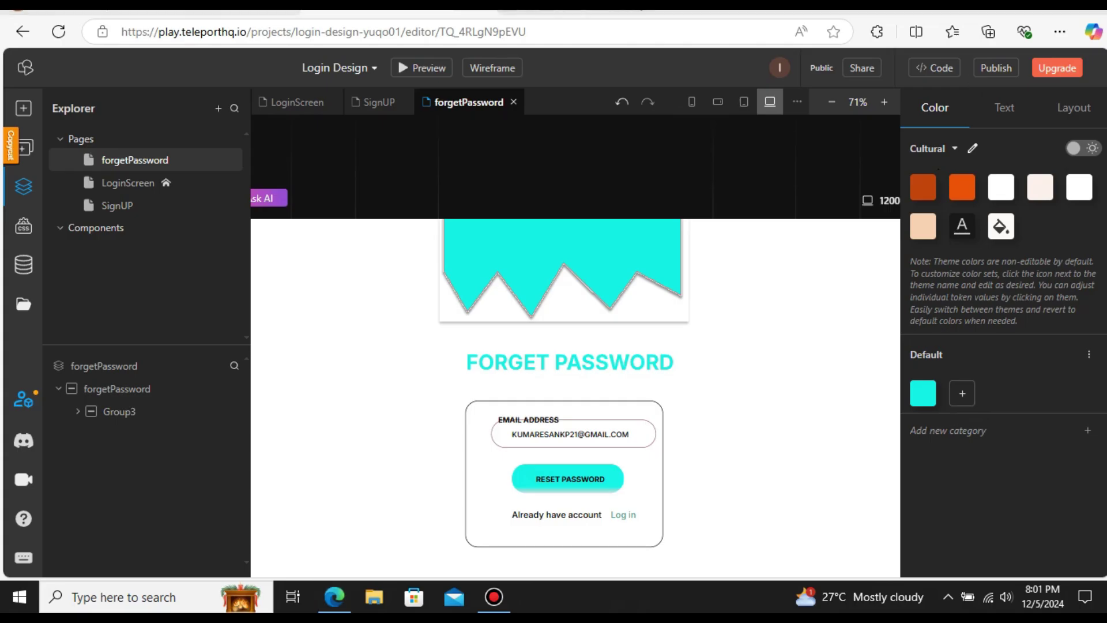
Preview the forgetPassword page from top to bottom, and return to the editor
left_click(420, 67)
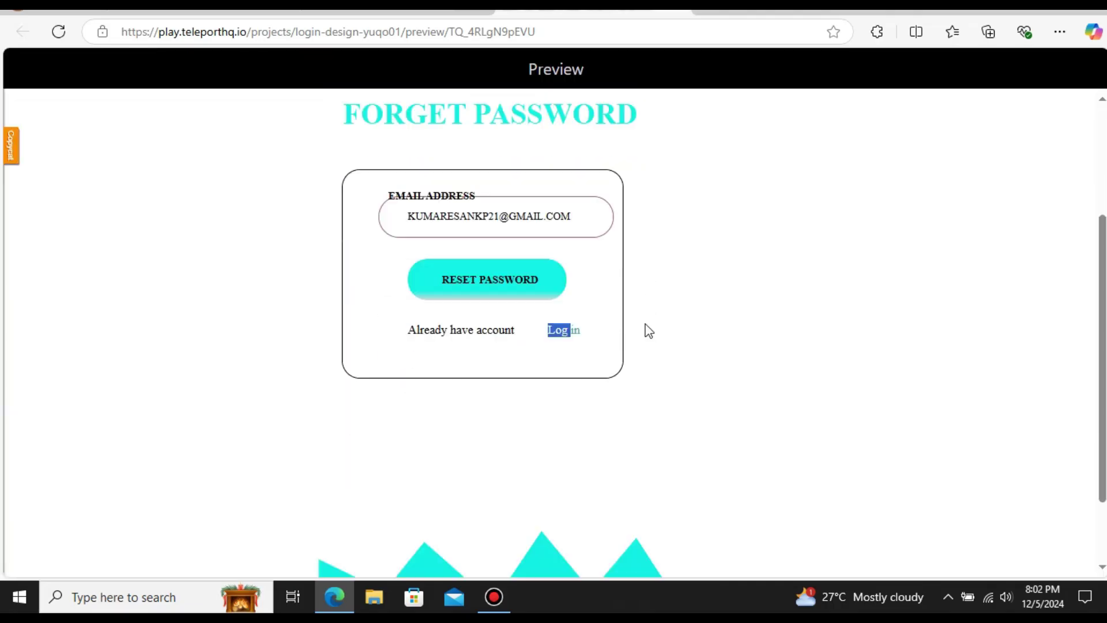
scroll(646, 328, "down", 2)
scroll(655, 328, "up", 5)
left_click(697, 313)
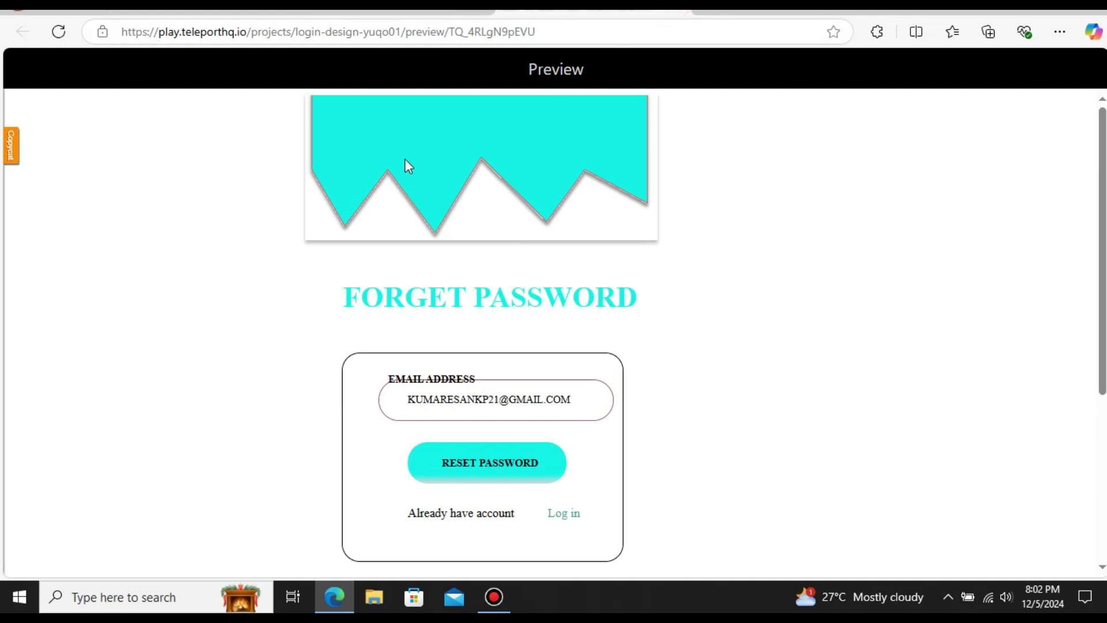
key("ctrl+shift+Tab")
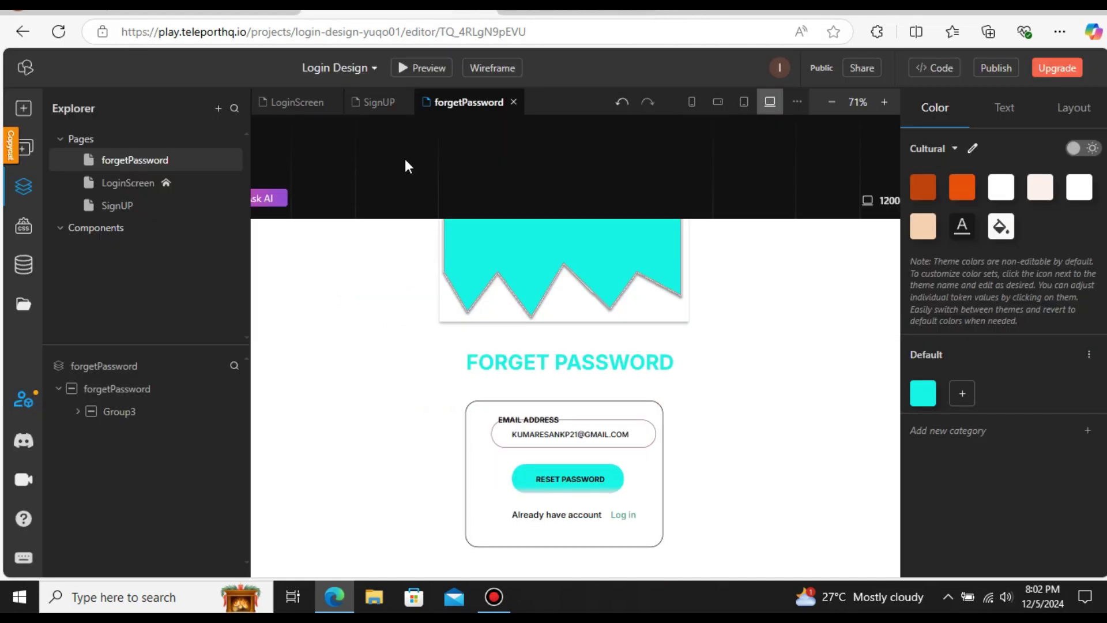
Preview the LoginScreen page from top to bottom, and return to the editor
left_click(109, 184)
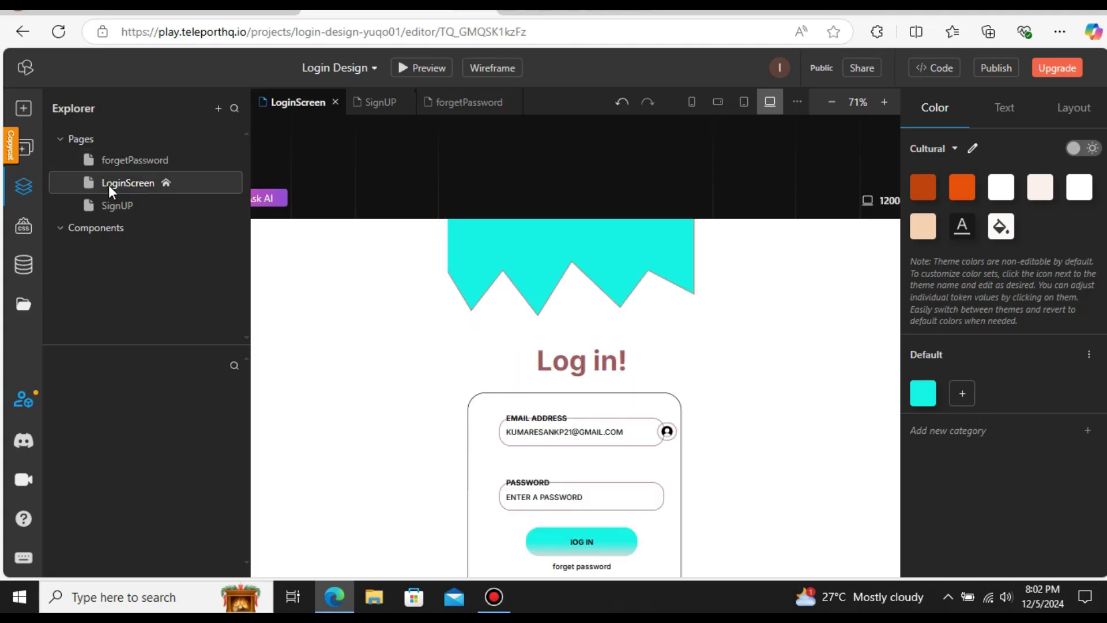
left_click(421, 72)
scroll(516, 262, "down", 5)
scroll(517, 262, "up", 2)
scroll(517, 260, "up", 3)
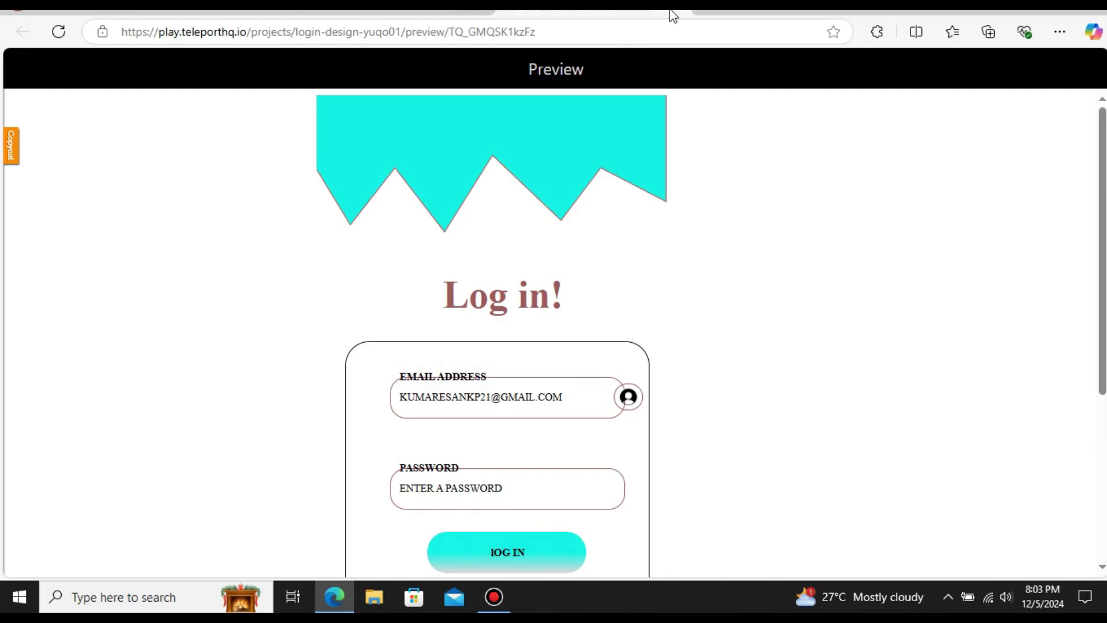
left_click(248, 5)
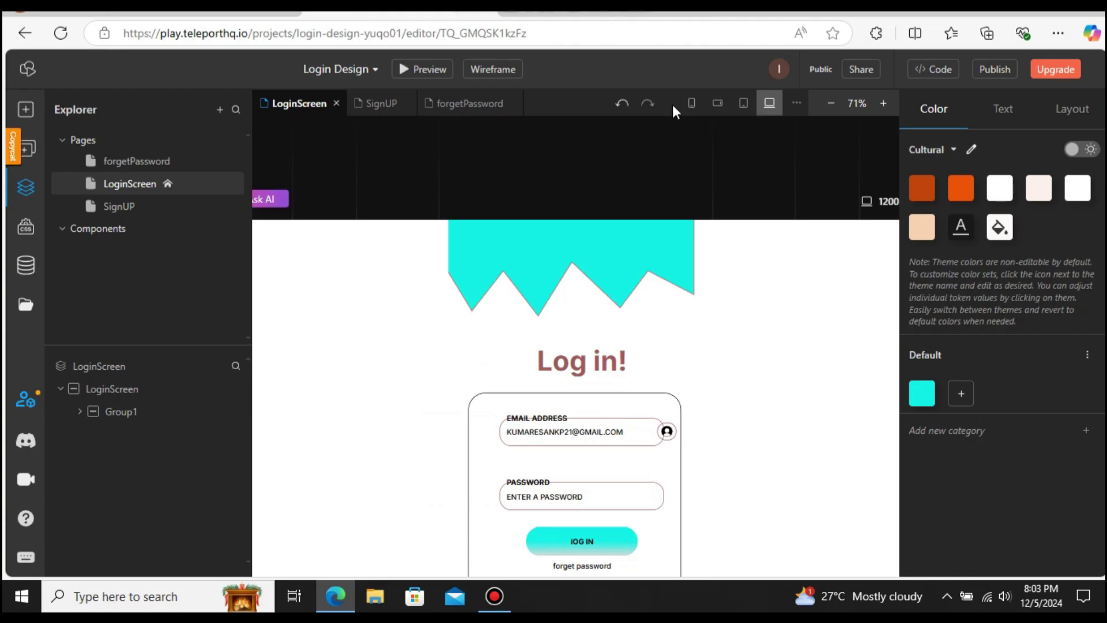
Open the project's generated code under the Free plan, dismissing the Professional Plan upgrade offer
left_click(934, 69)
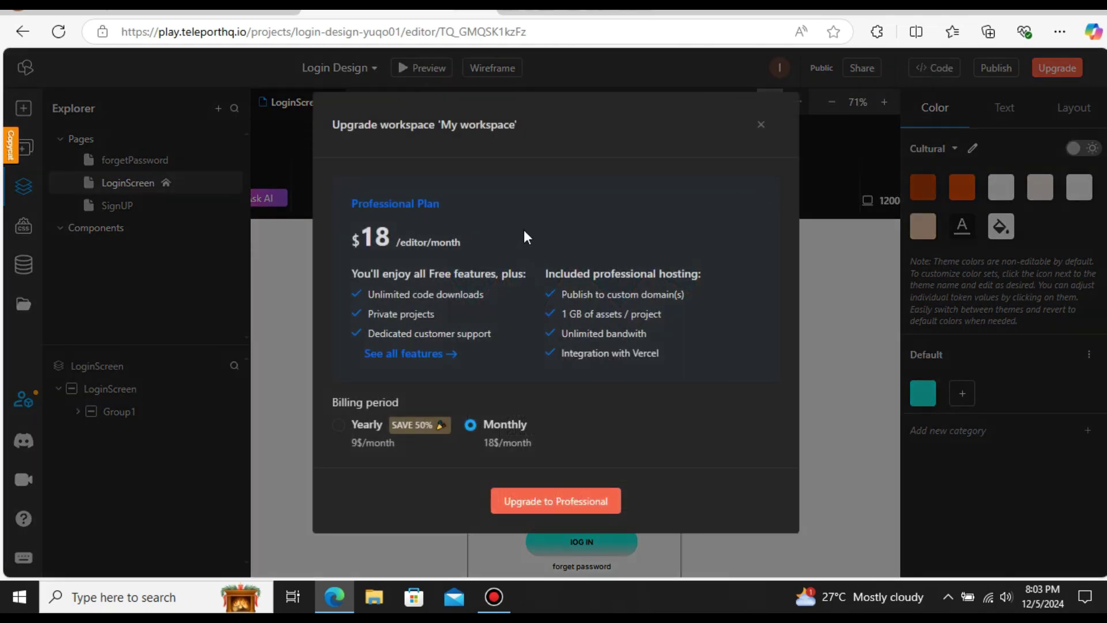
left_click(759, 123)
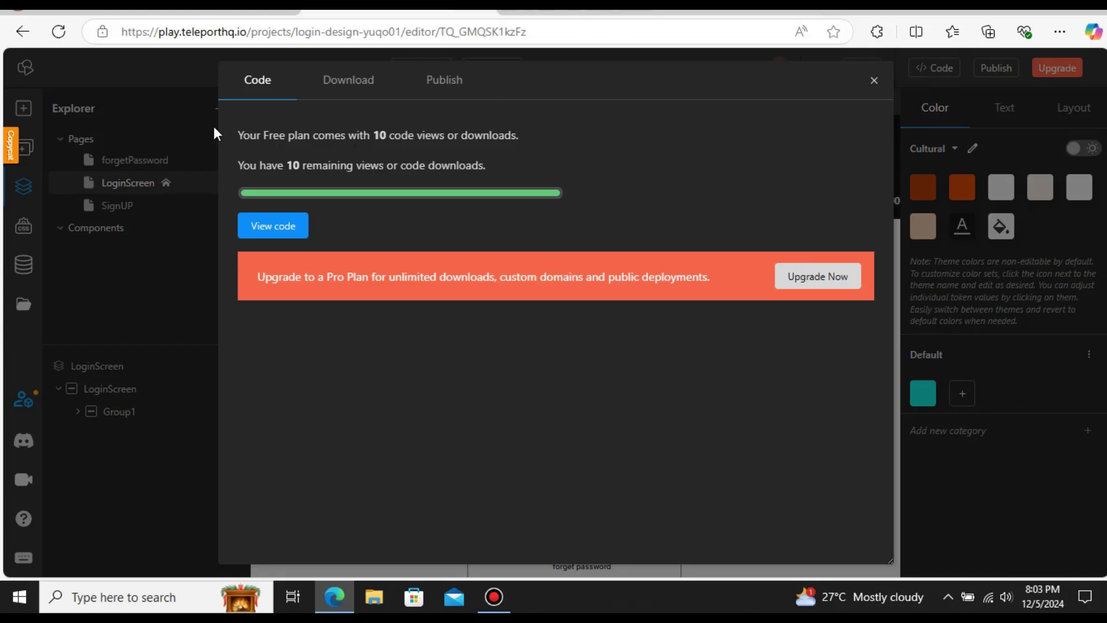
left_click_drag(237, 135, 512, 146)
left_click(404, 164)
left_click(276, 226)
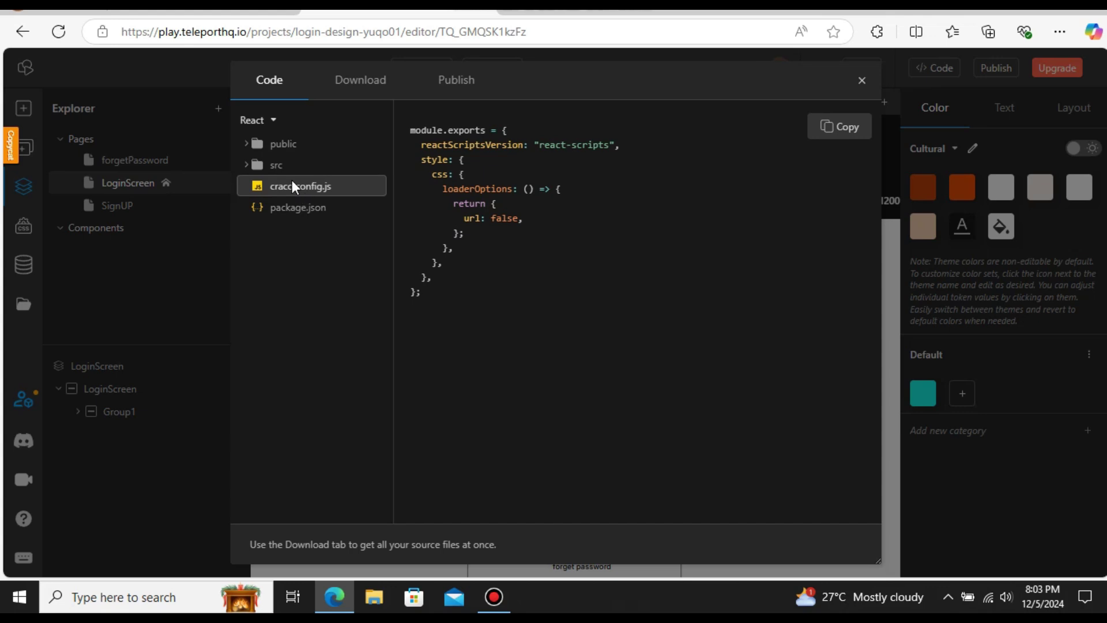
Examine the React version's src/views files and read through the code of public/index.html
left_click(277, 168)
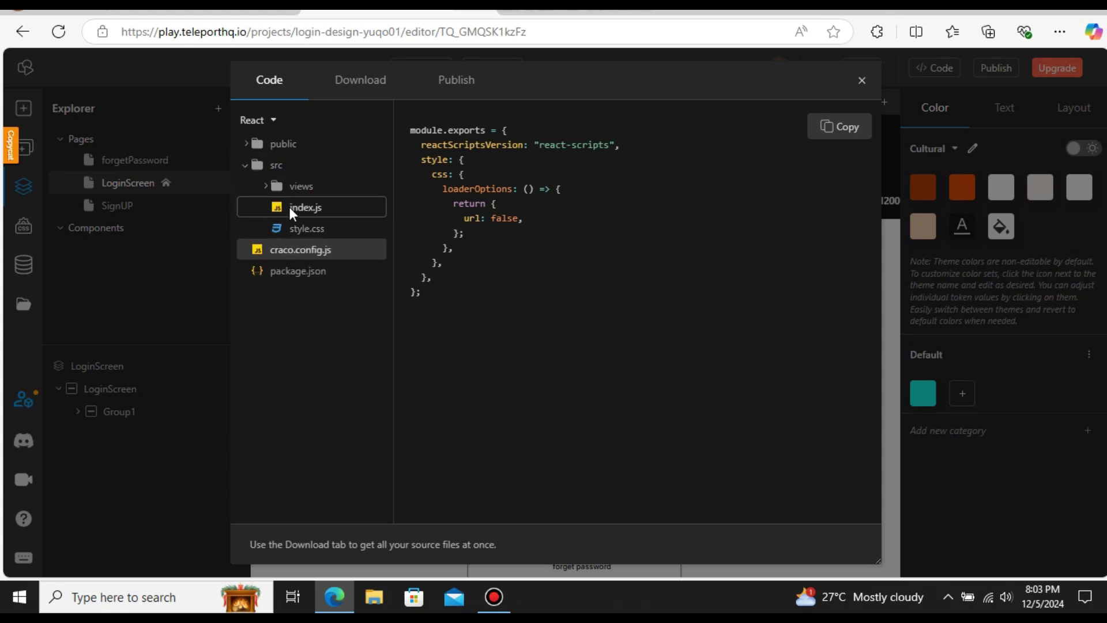
left_click(282, 185)
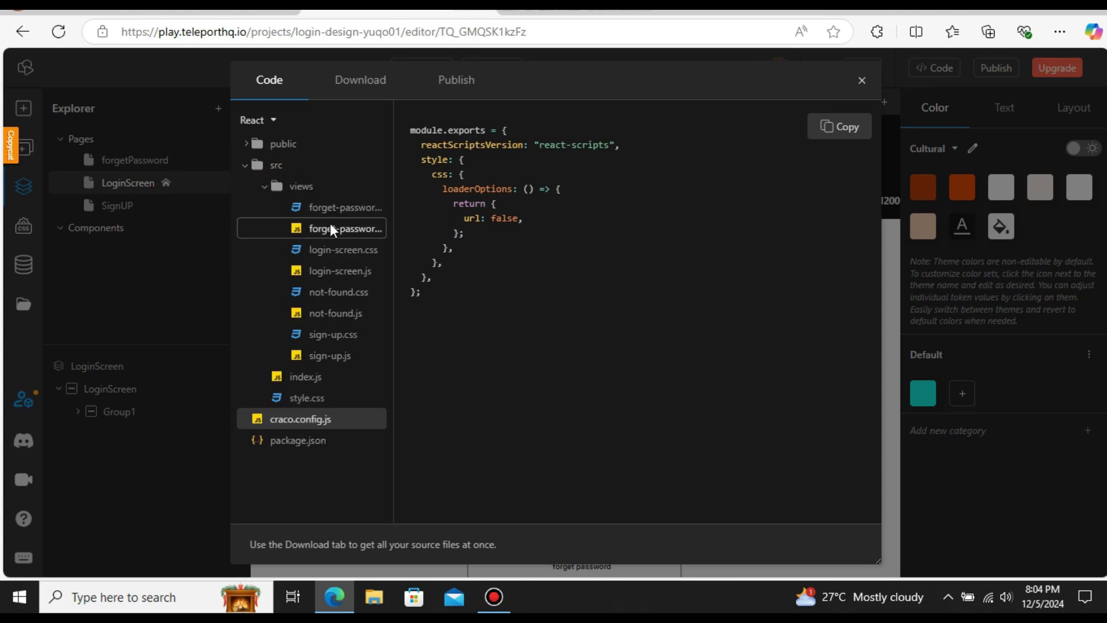
left_click(278, 144)
left_click(311, 186)
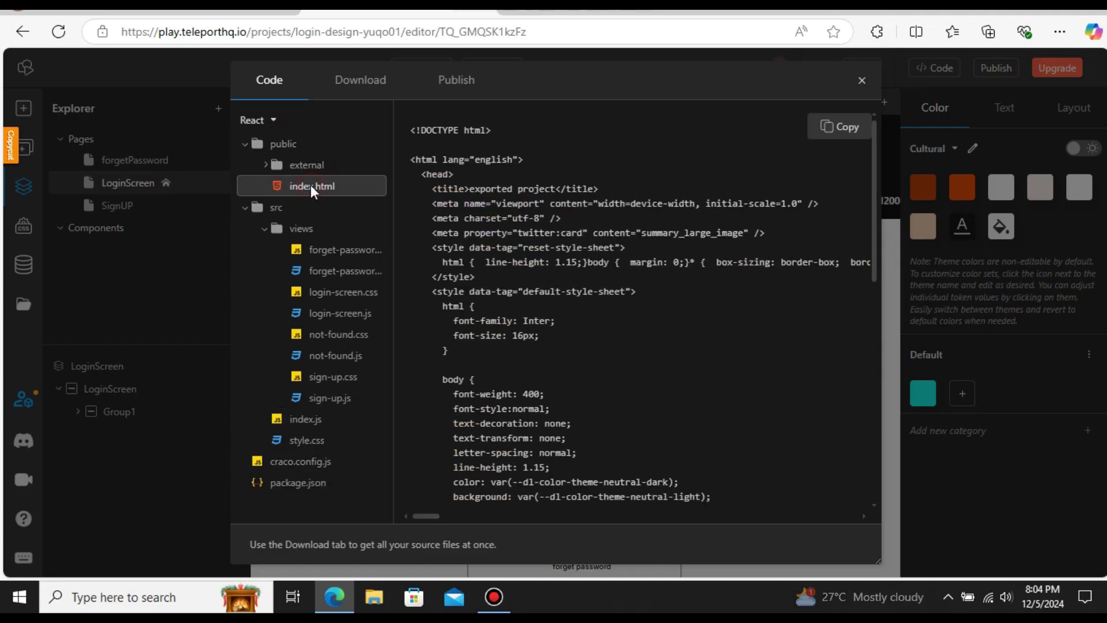
scroll(462, 233, "down", 15)
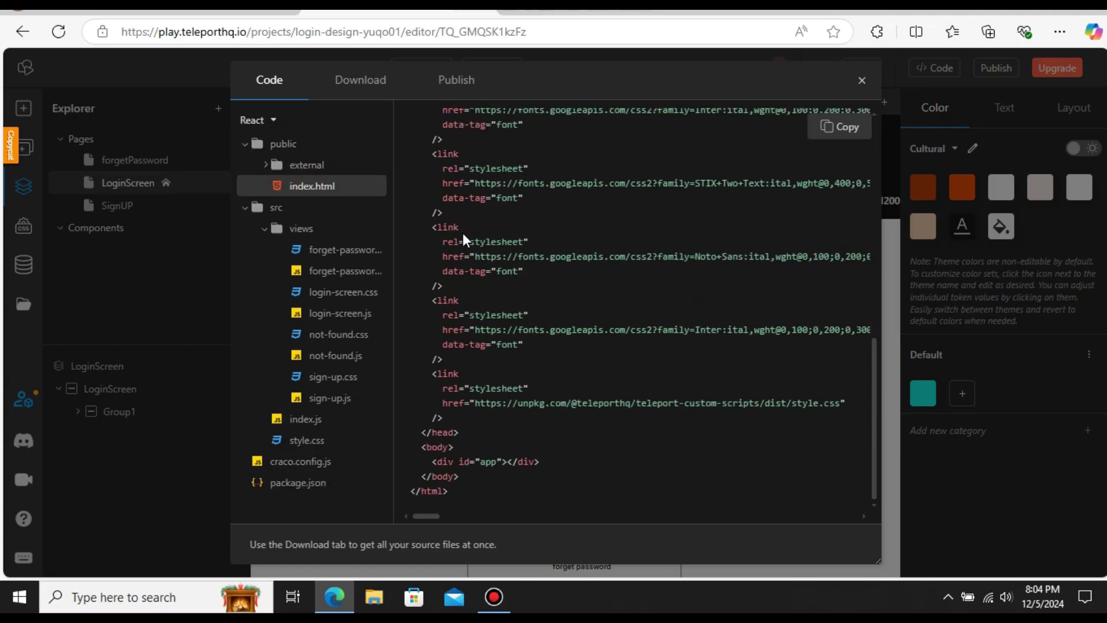
scroll(464, 237, "up", 10)
scroll(464, 236, "down", 5)
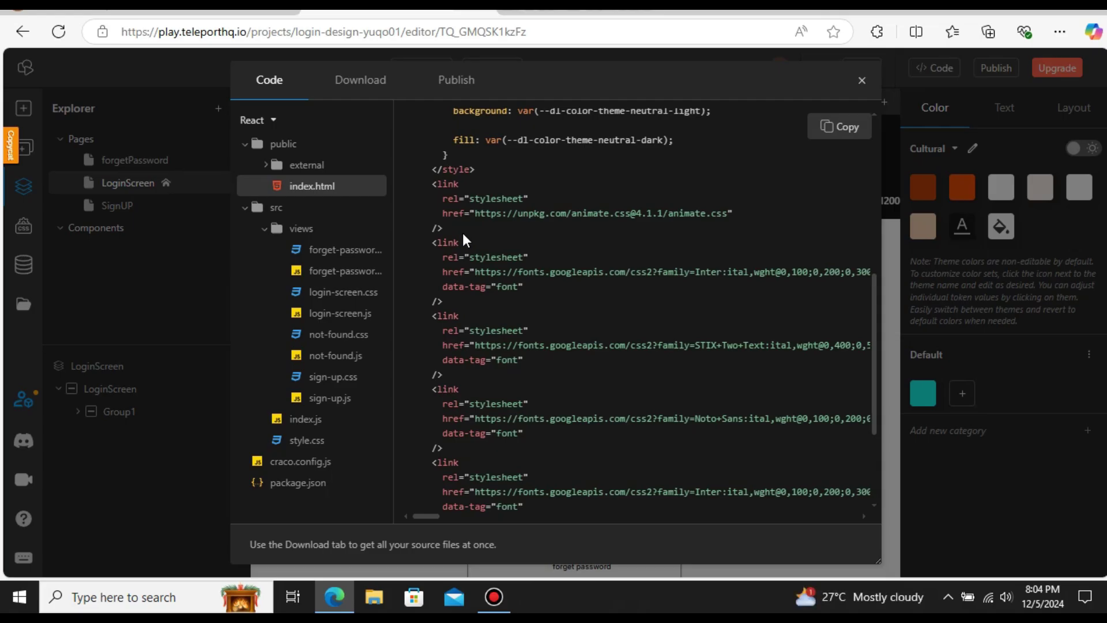
scroll(463, 233, "down", 2)
scroll(462, 233, "down", 2)
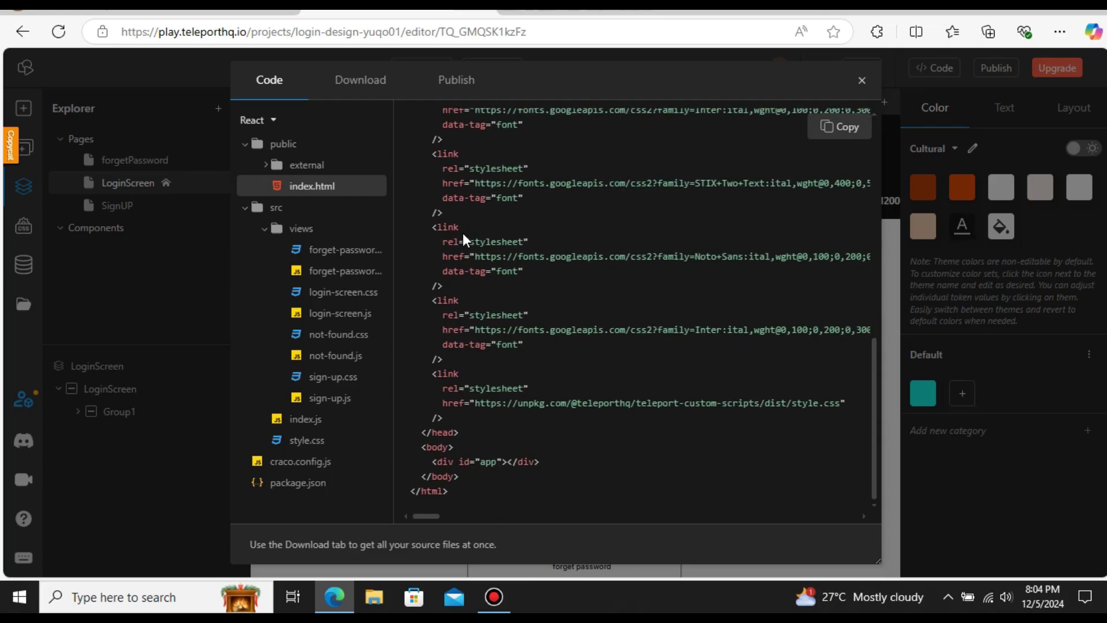
scroll(462, 233, "up", 9)
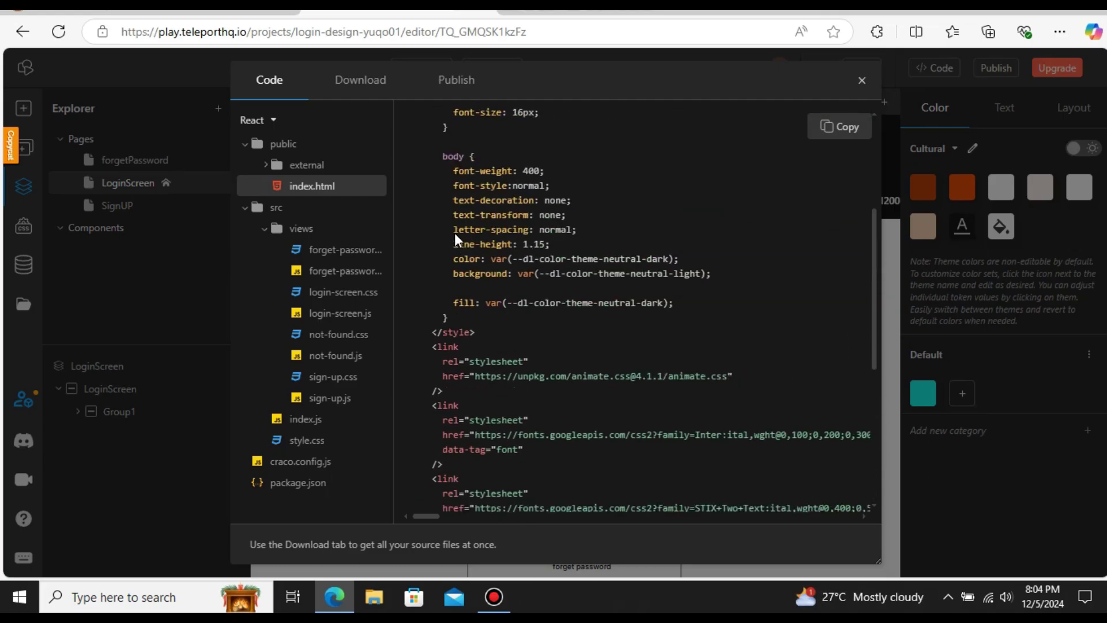
Switch the generated code from React to HTML and look through 404.html
left_click(265, 120)
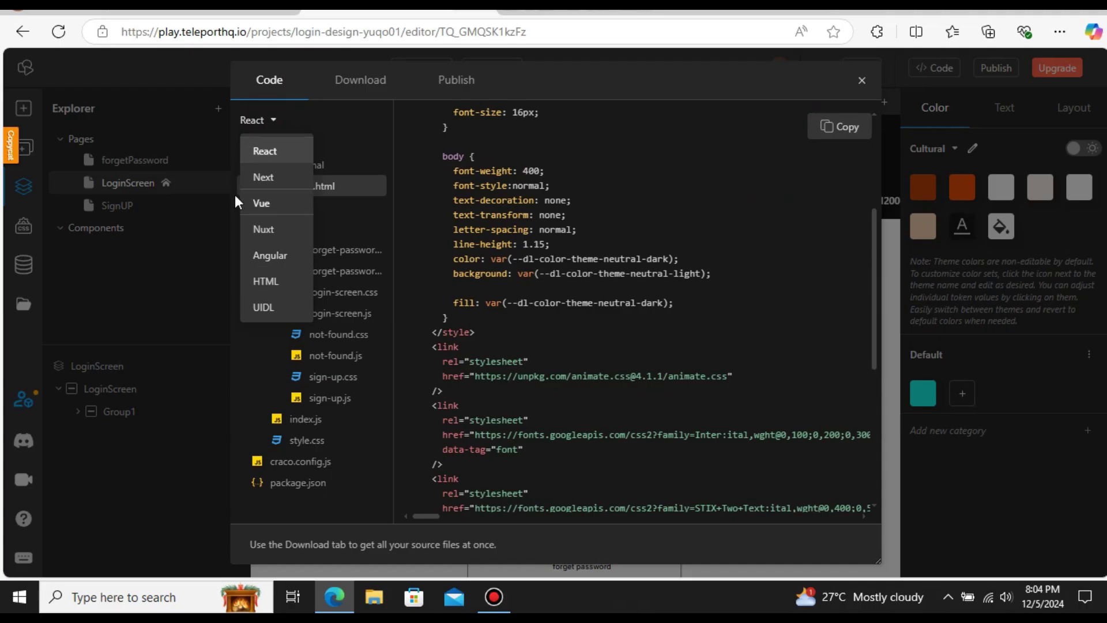
left_click(266, 281)
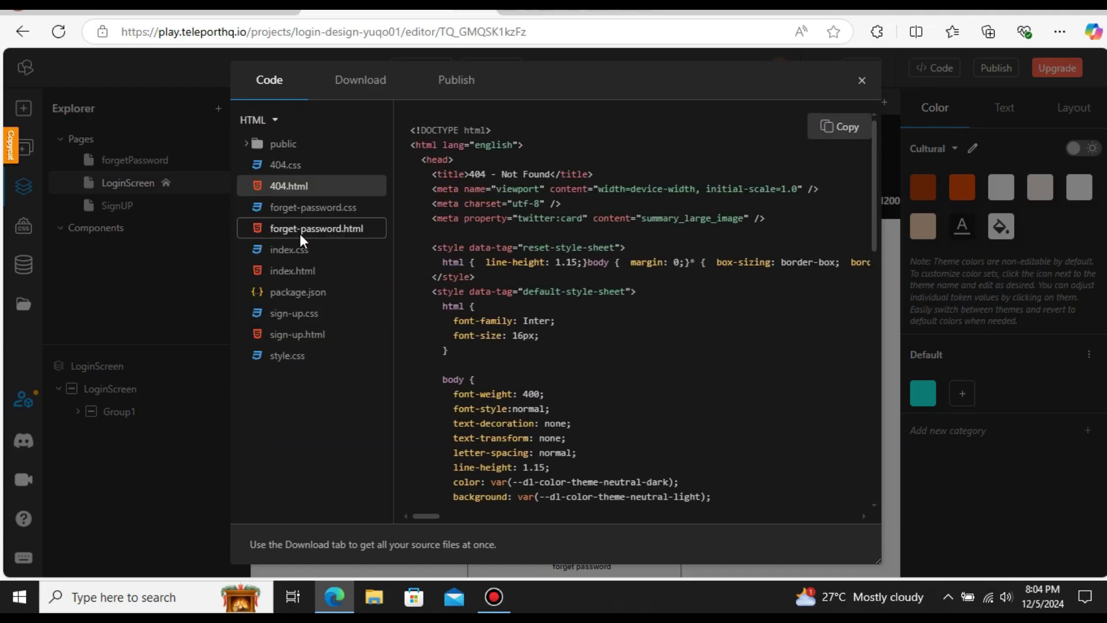
scroll(524, 335, "down", 20)
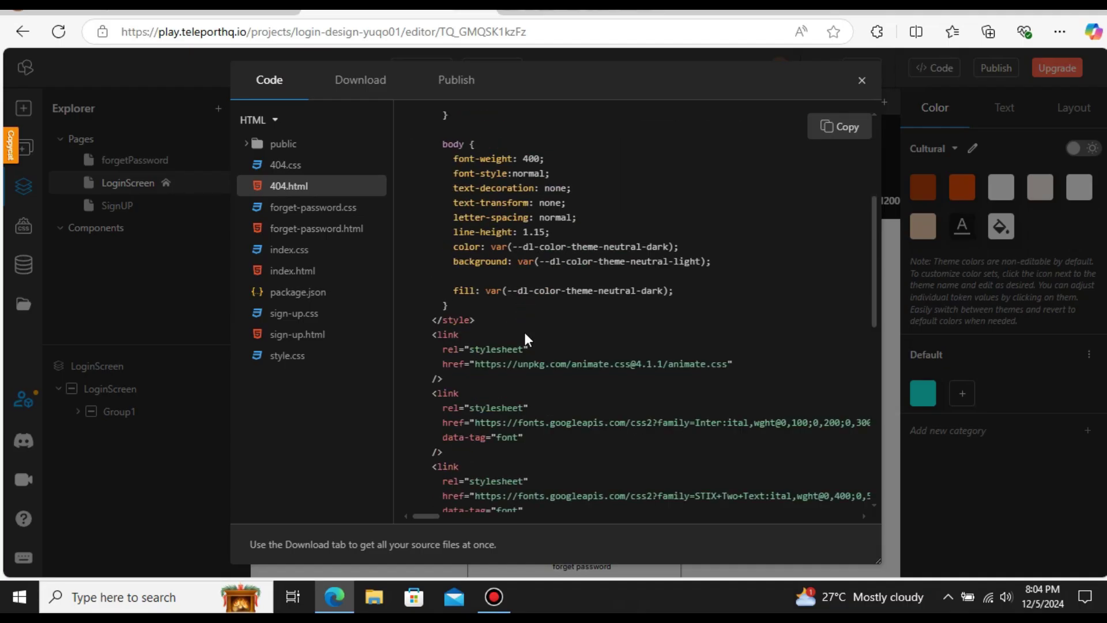
scroll(524, 334, "up", 5)
scroll(523, 339, "up", 10)
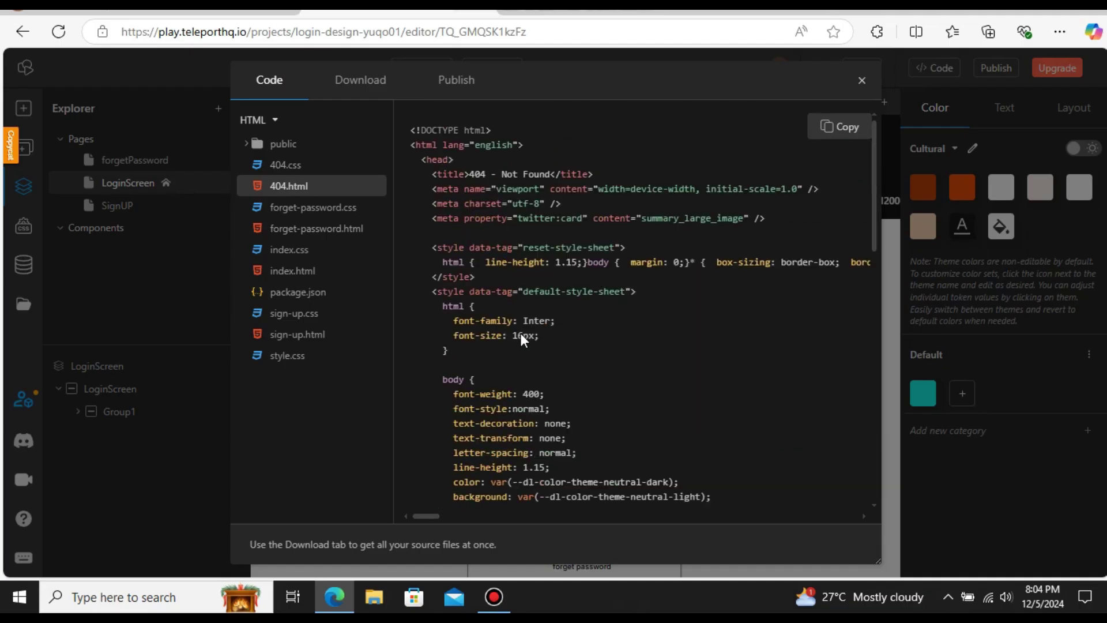
Inspect the HTML version's public/external assets and the code of forget-password.html, index.css and index.html
left_click(245, 143)
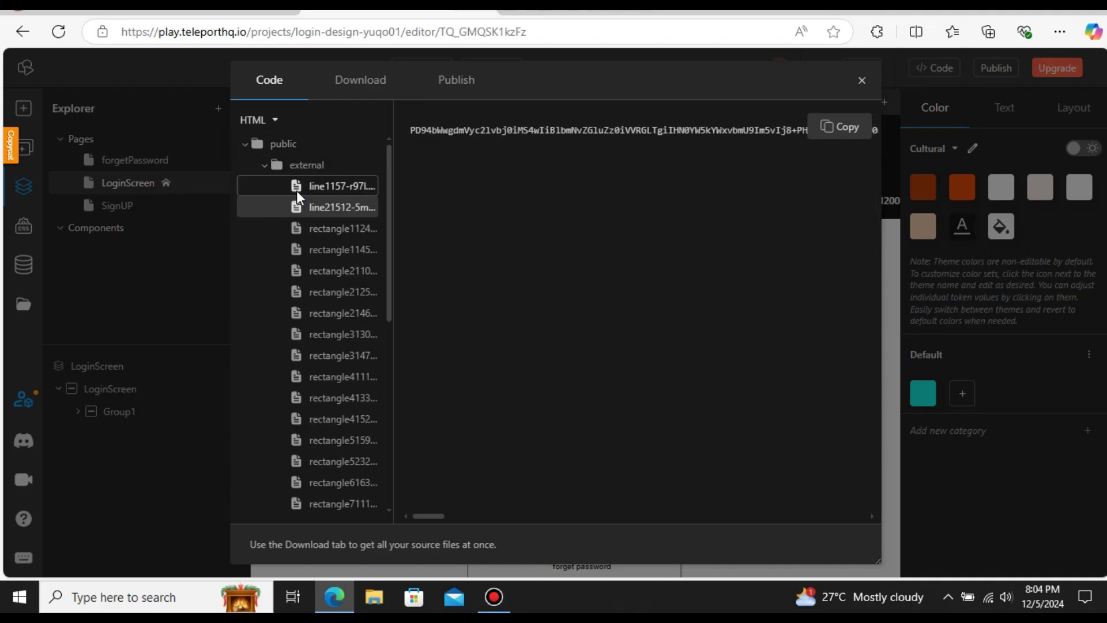
left_click(266, 165)
left_click(253, 149)
left_click(299, 227)
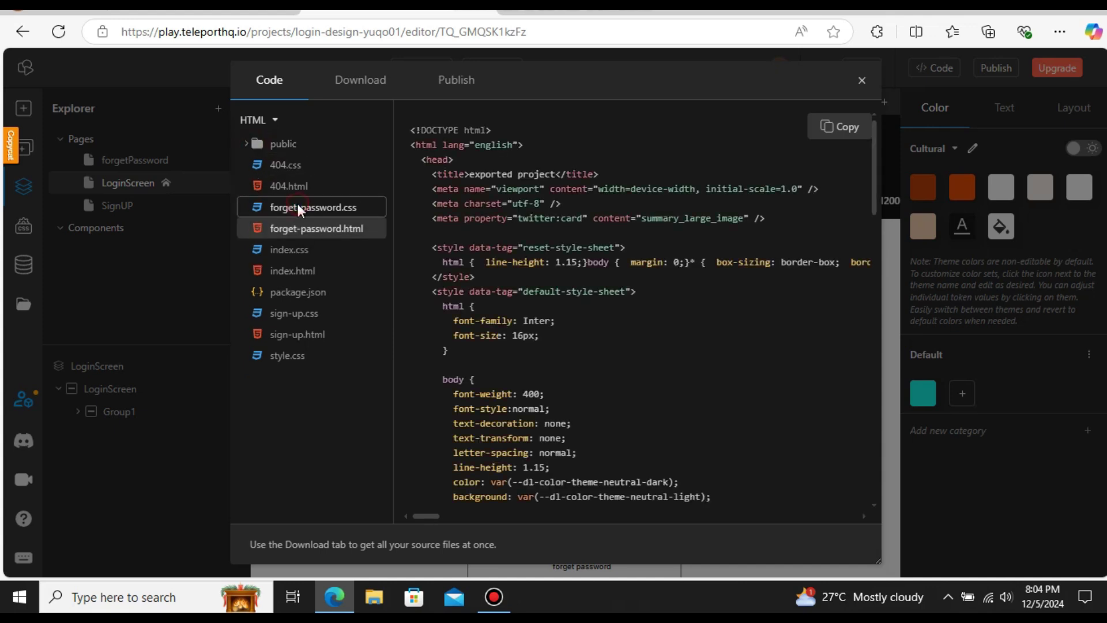
left_click(284, 246)
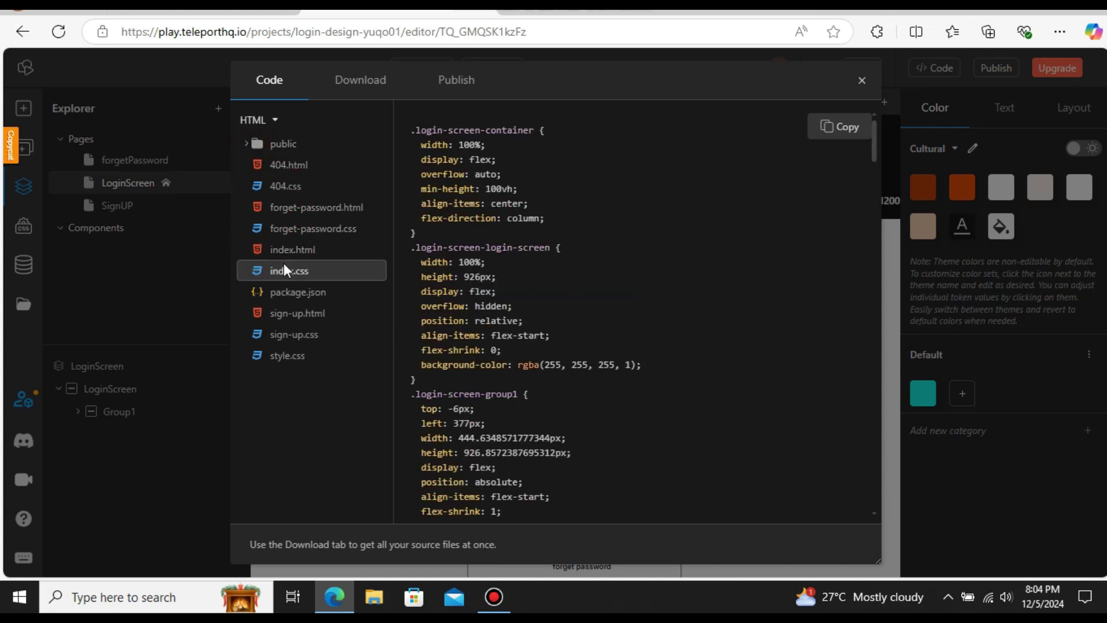
left_click(295, 253)
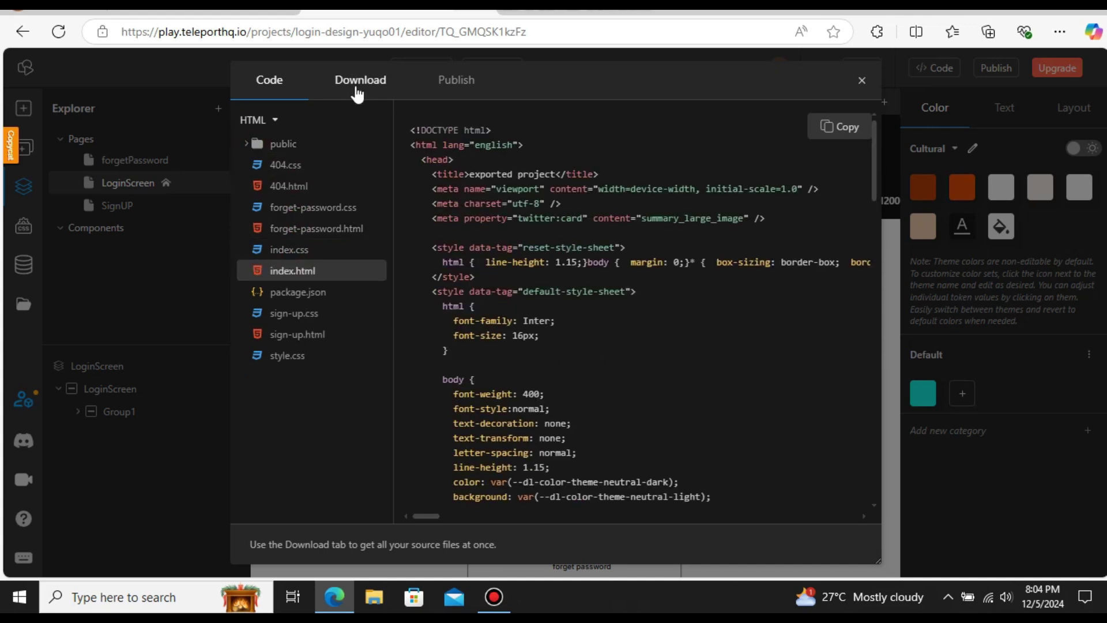
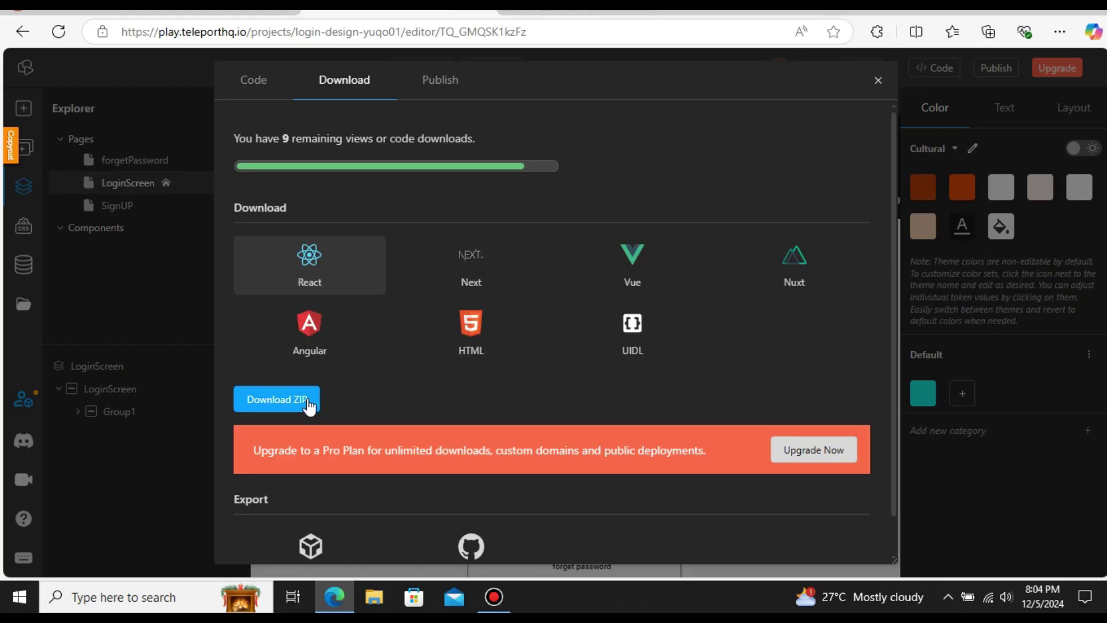
Download the project's React code as a ZIP and save login design-react.zip
scroll(465, 318, "down", 1)
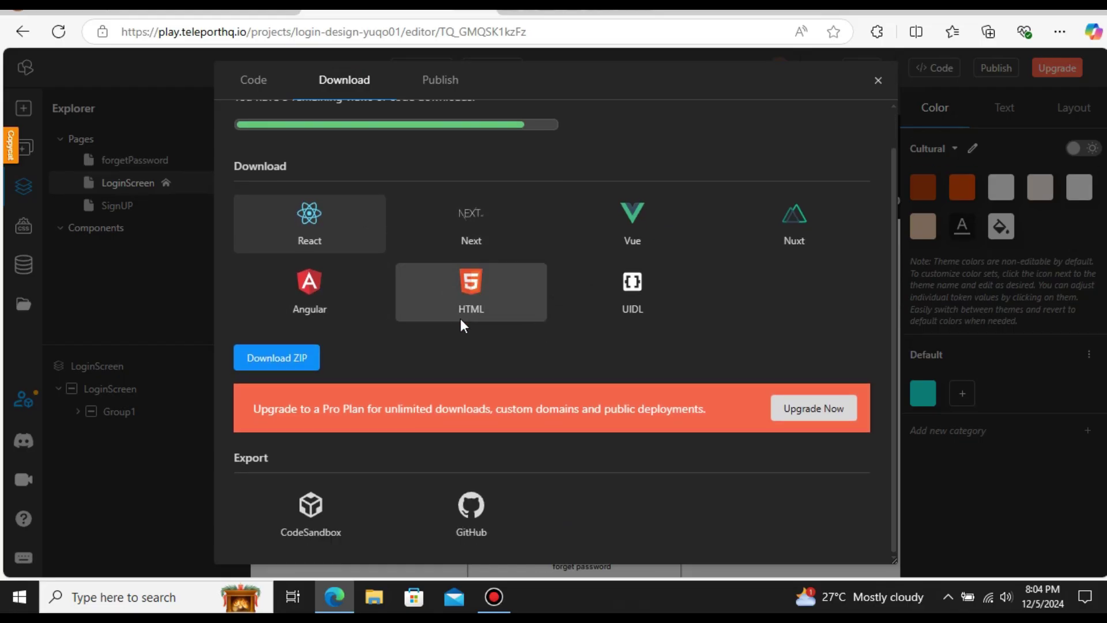
scroll(460, 318, "up", 1)
scroll(460, 318, "down", 1)
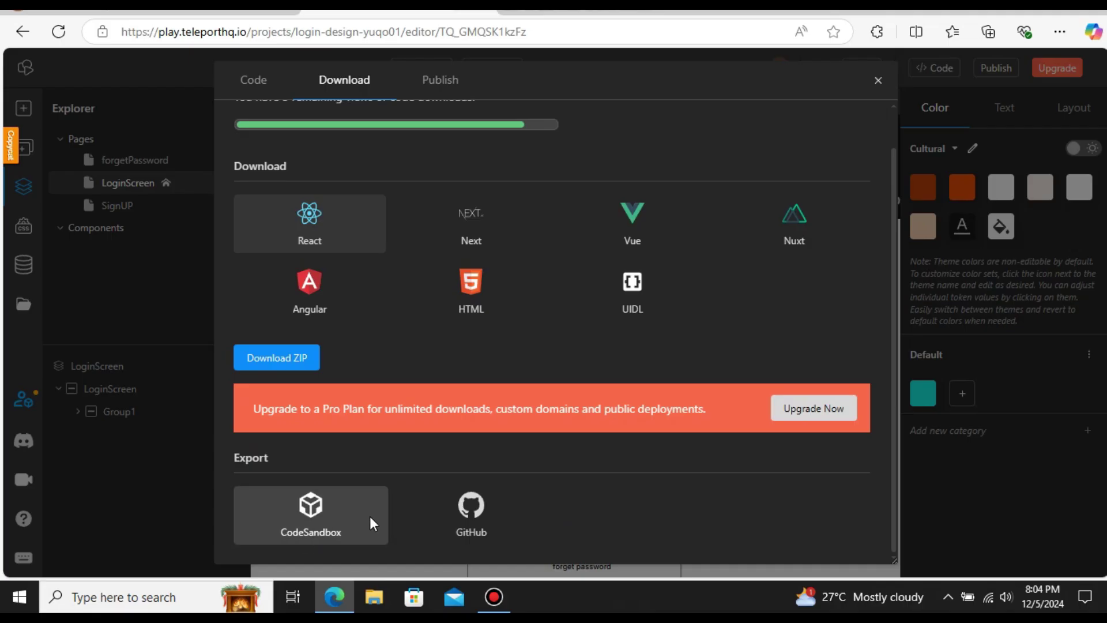
left_click(277, 365)
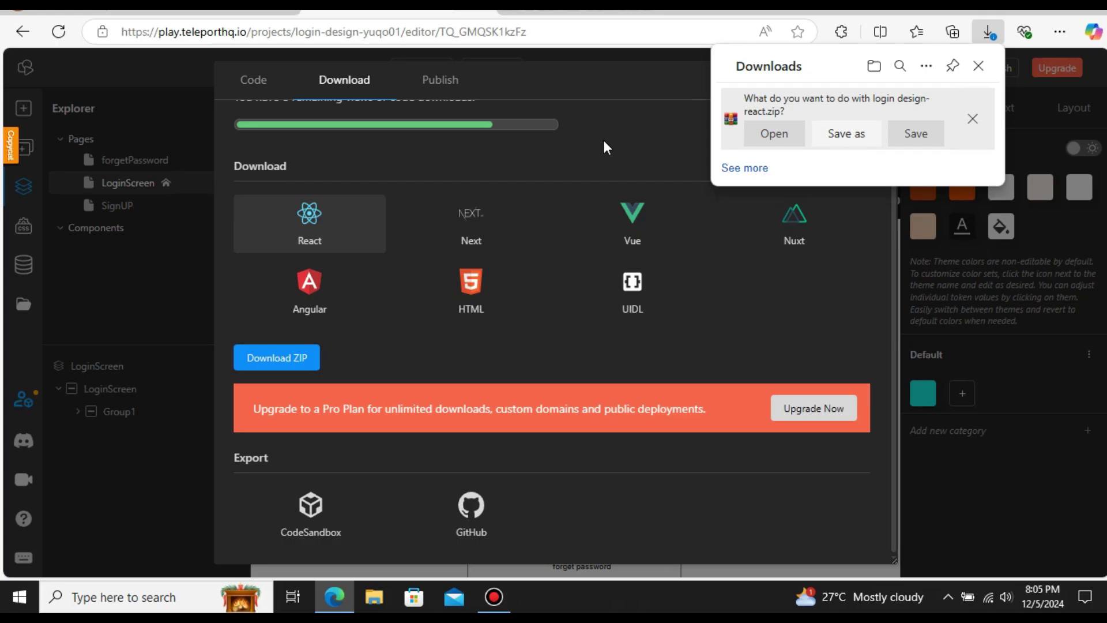
left_click(916, 133)
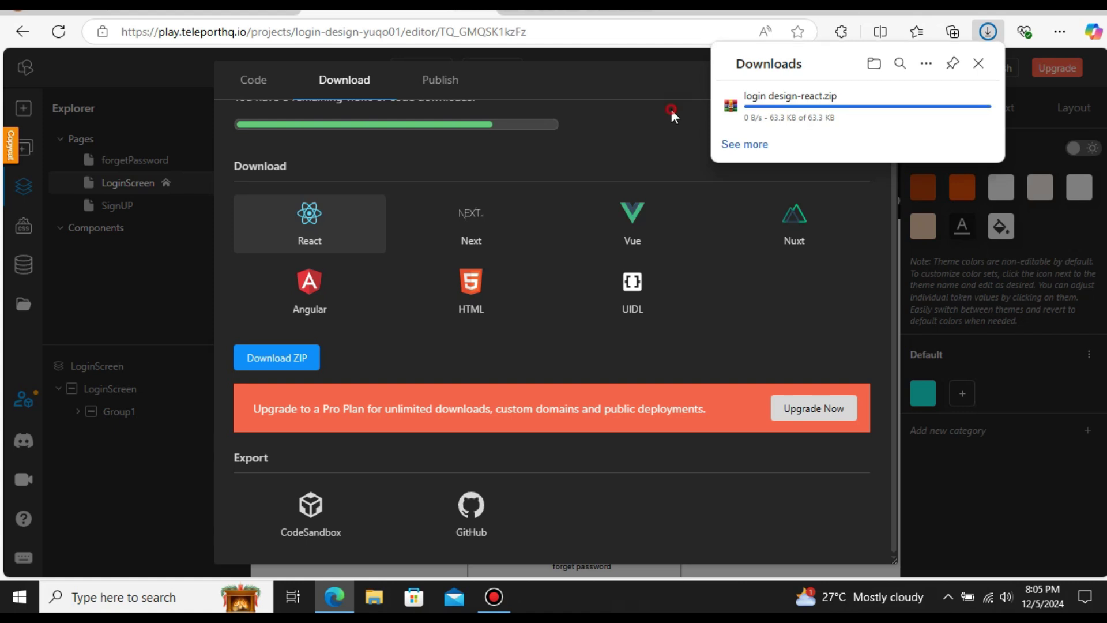
Download the project's HTML code as a ZIP, save login design-html.zip, and close the download dialog
scroll(598, 184, "up", 1)
left_click(471, 329)
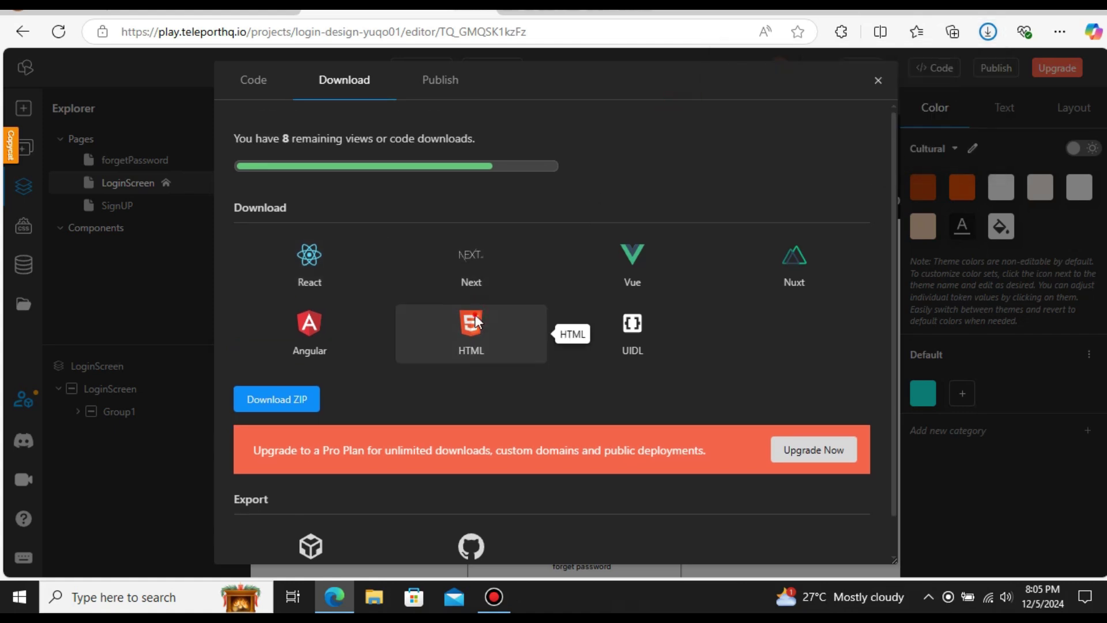
left_click(290, 398)
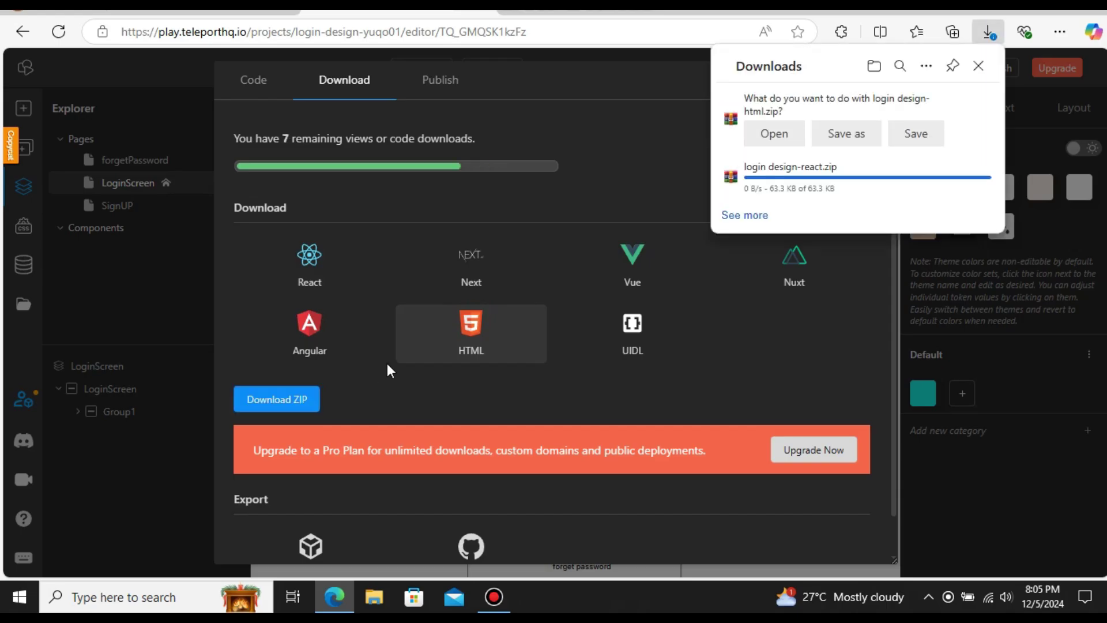
left_click(832, 139)
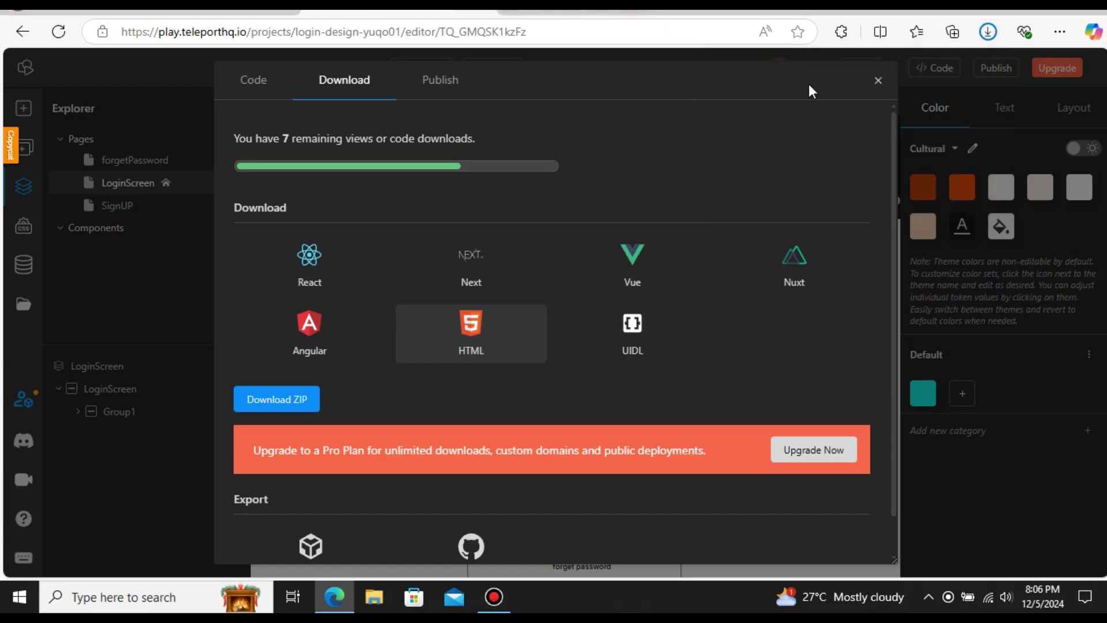
left_click(877, 81)
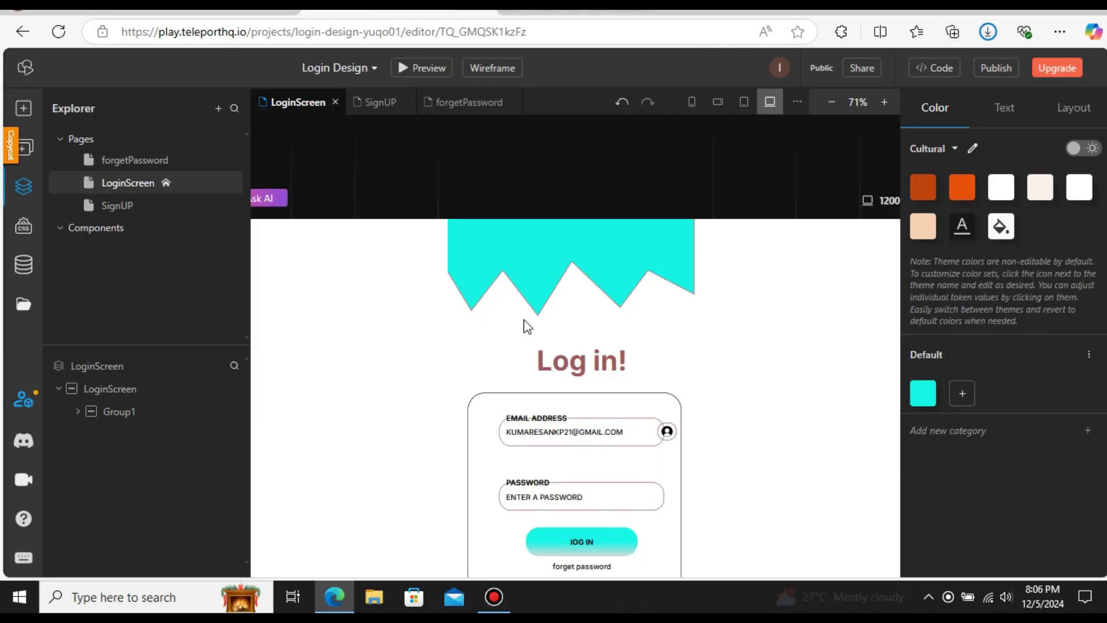
Try changing the word "Log" in the LoginScreen heading to "Loggging", and restore the original wording
double_click(575, 367)
double_click(572, 362)
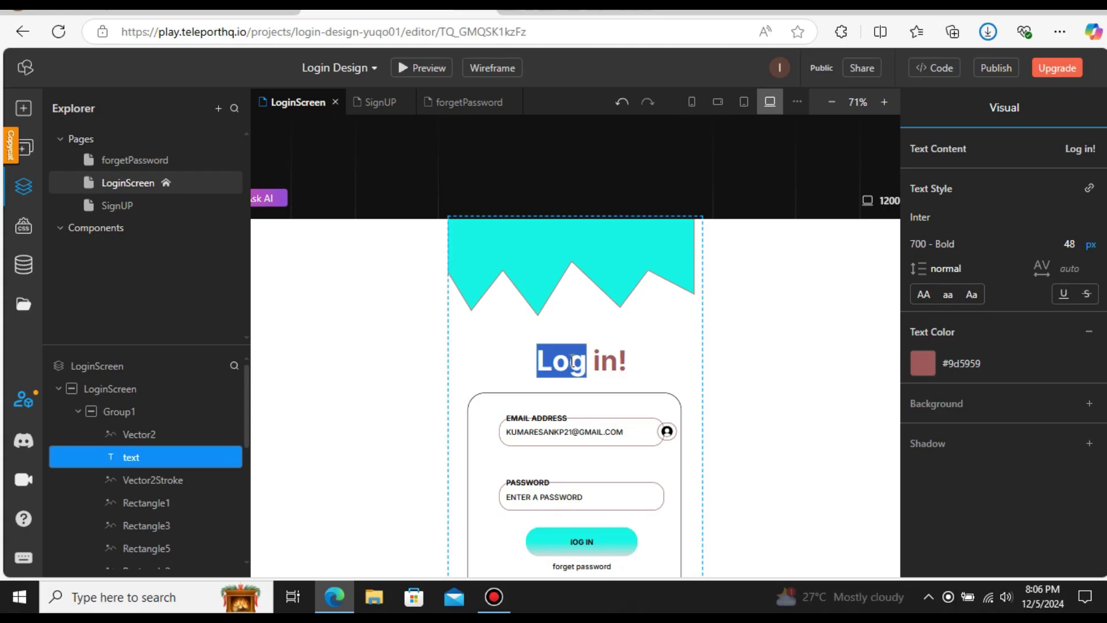
type("Logg")
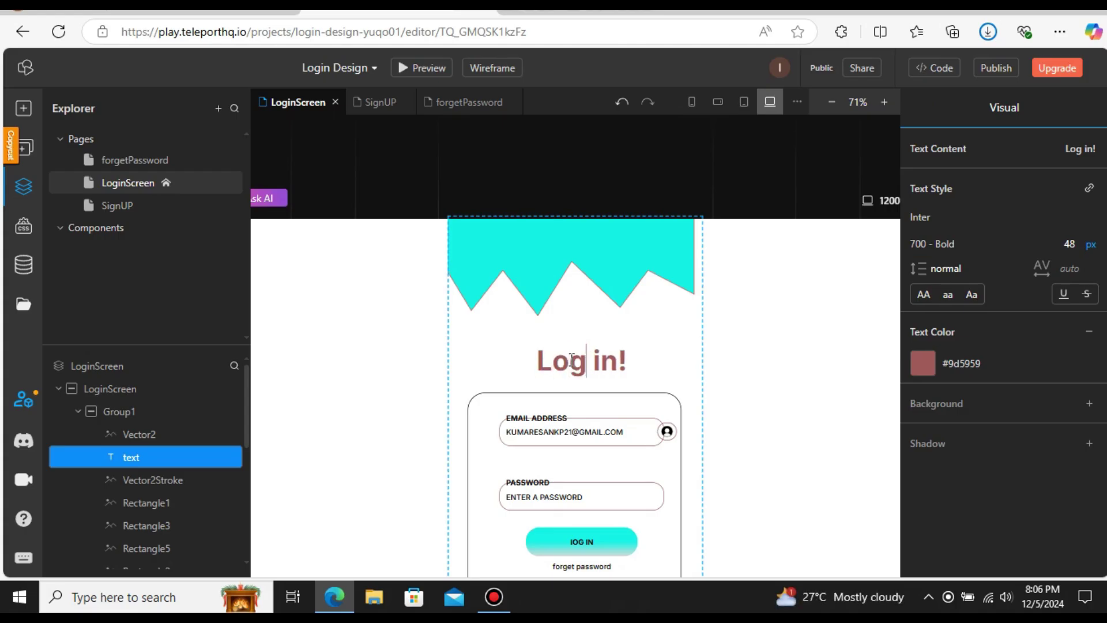
type("ging")
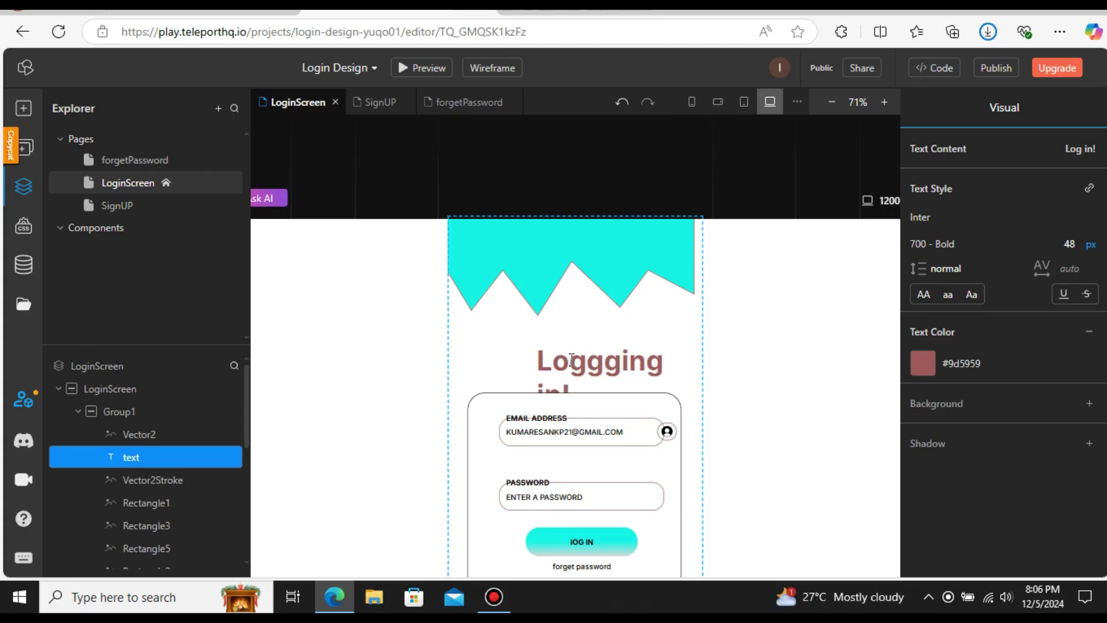
key("BackSpace")
key("BackSpace")
key("BackSpace")
key("BackSpace")
key("BackSpace")
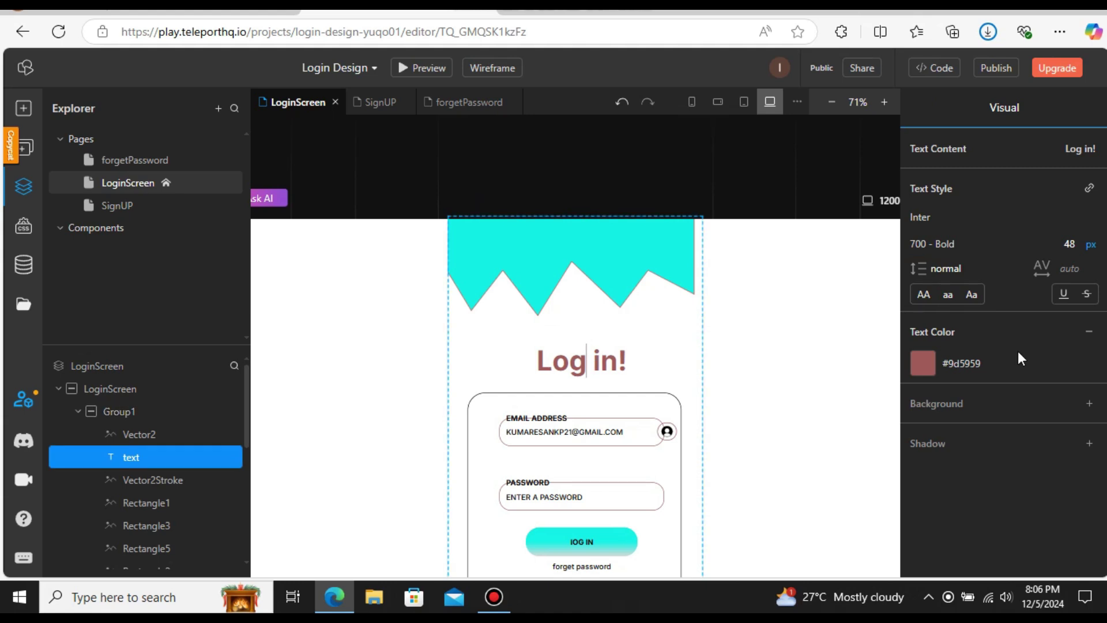
Try setting the "Log in!" heading's font weight to 200 - Extra Light, and leave text editing
left_click(939, 243)
left_click(934, 282)
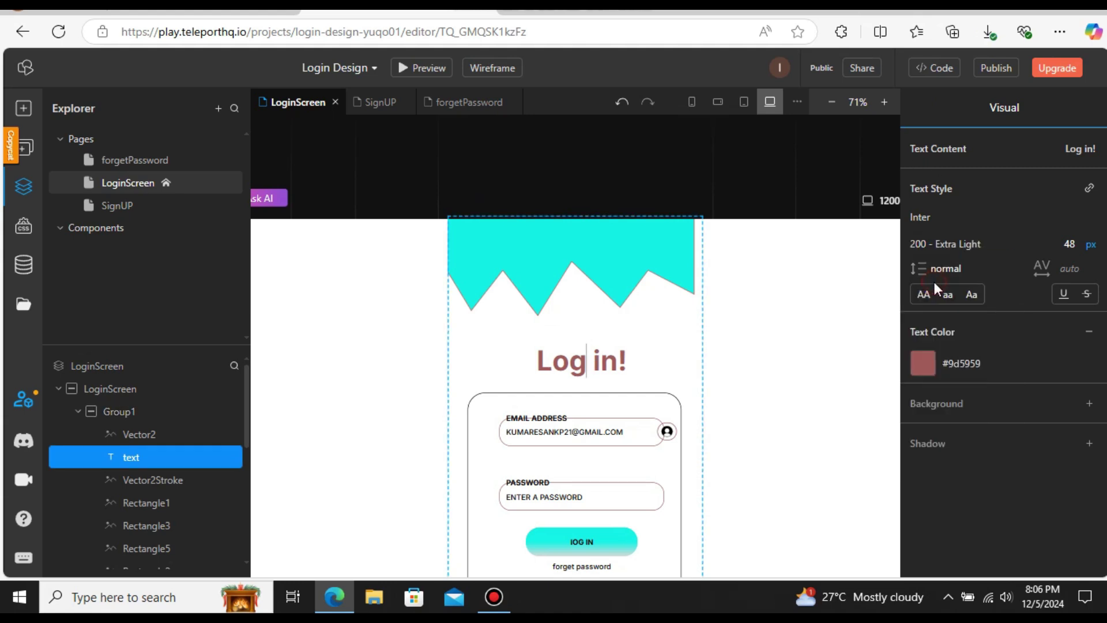
left_click(938, 244)
left_click(829, 236)
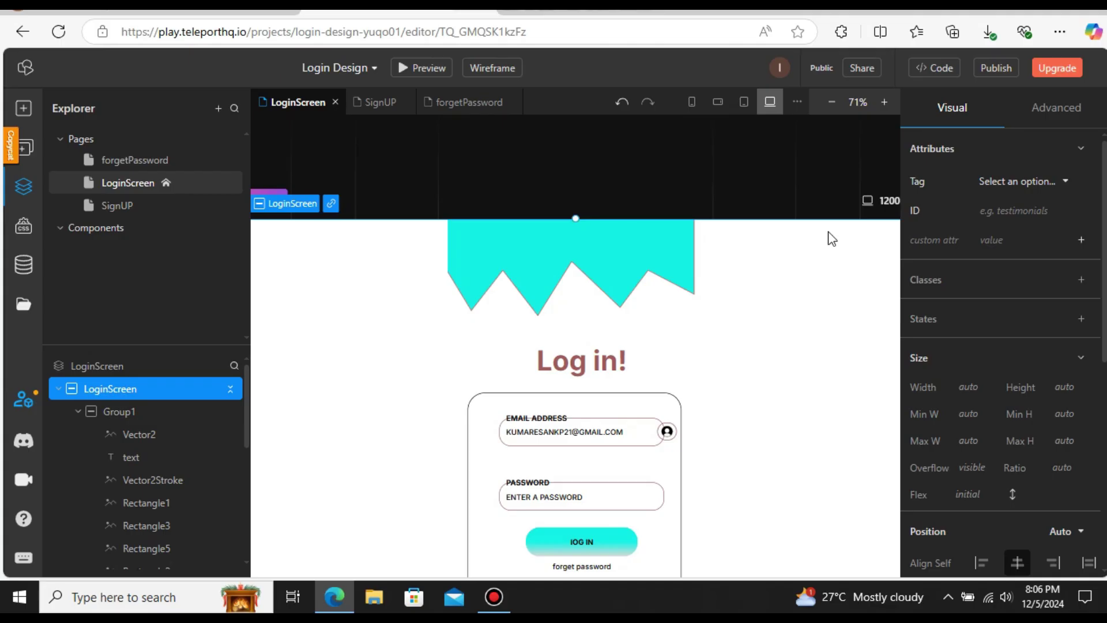
Review the LoginScreen container's advanced CSS properties and its visual layout and background settings
left_click(1050, 112)
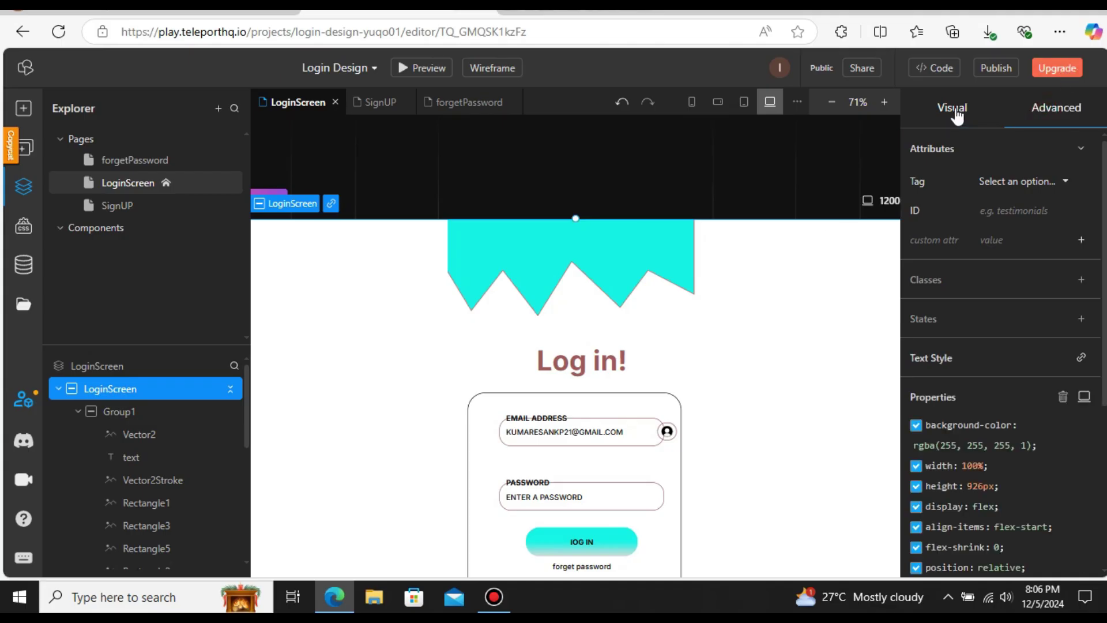
left_click(952, 107)
scroll(964, 351, "down", 6)
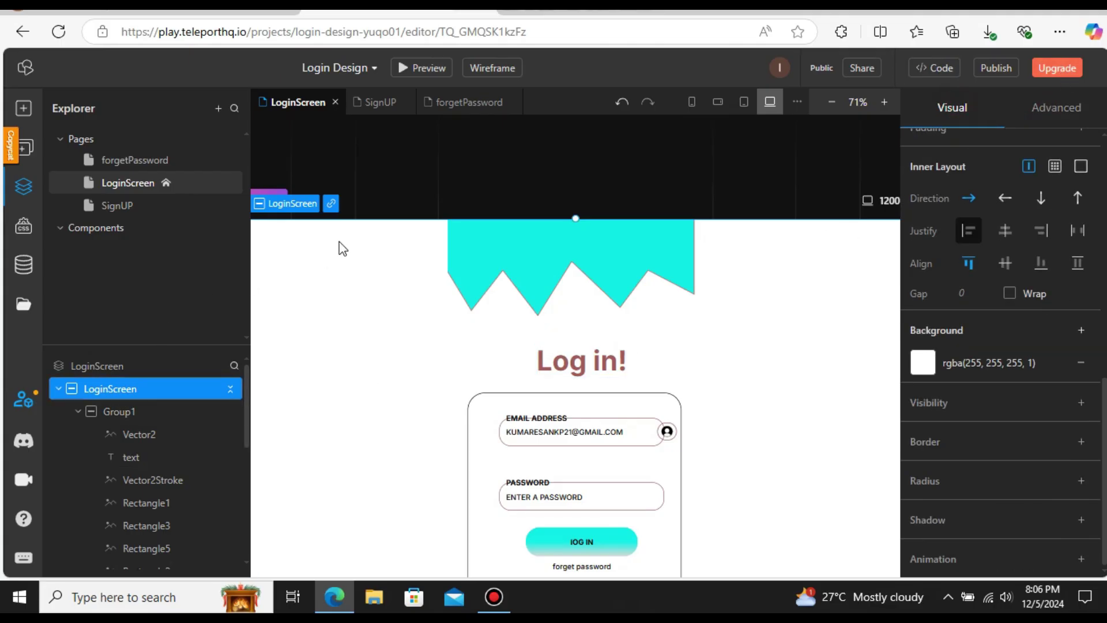
Examine the image, attribute, size and position settings of the log-in button's rectangle and its label's text style
left_click(519, 271)
left_click(560, 346)
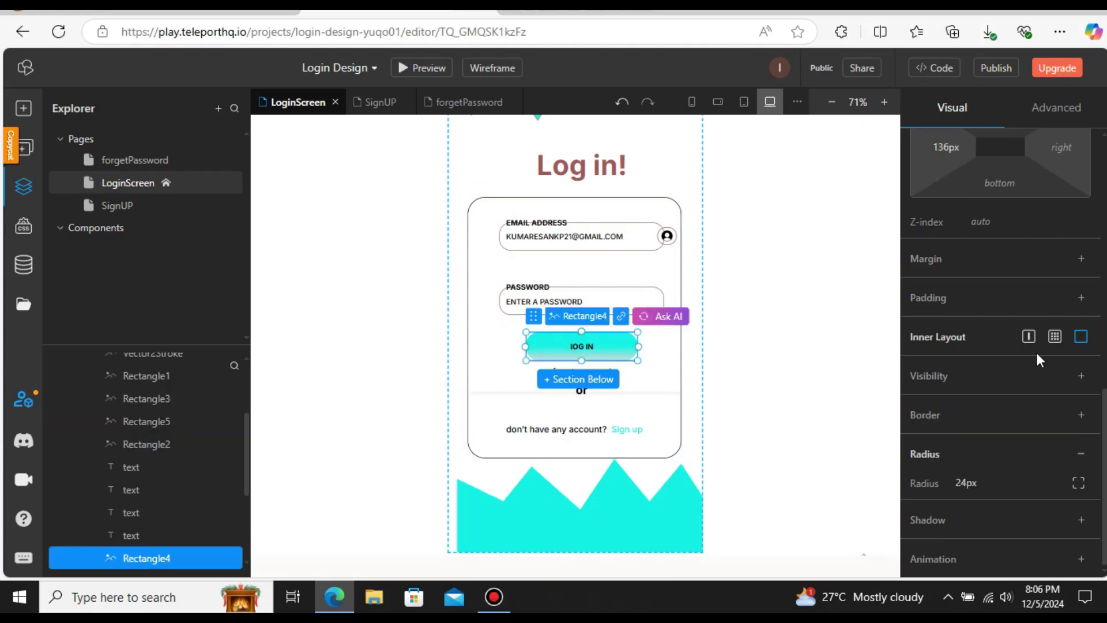
scroll(941, 251, "up", 7)
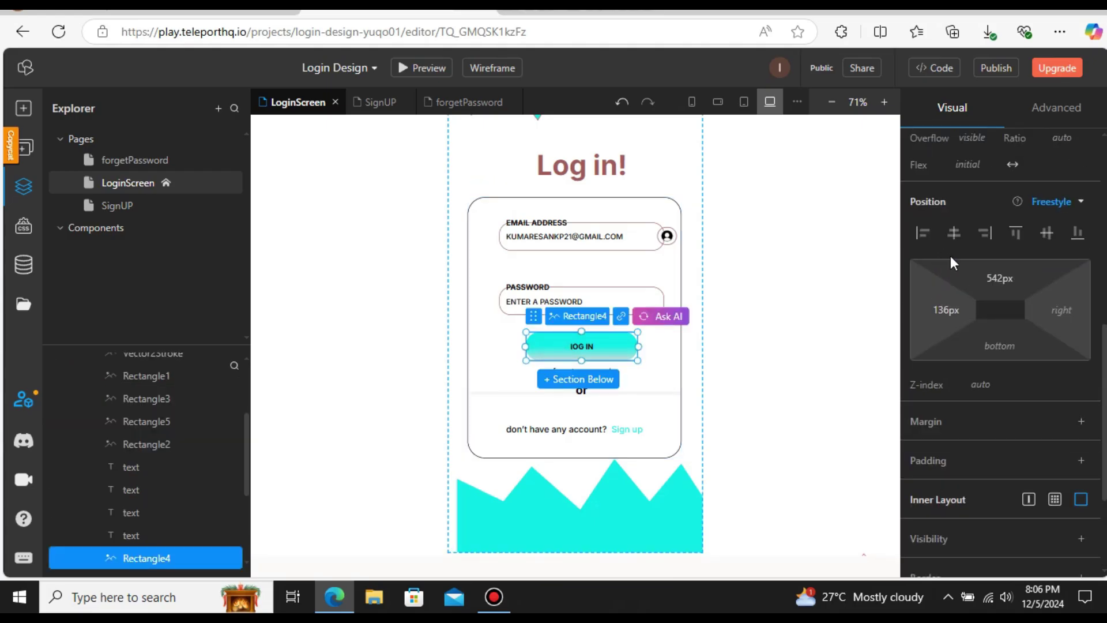
scroll(992, 301, "up", 3)
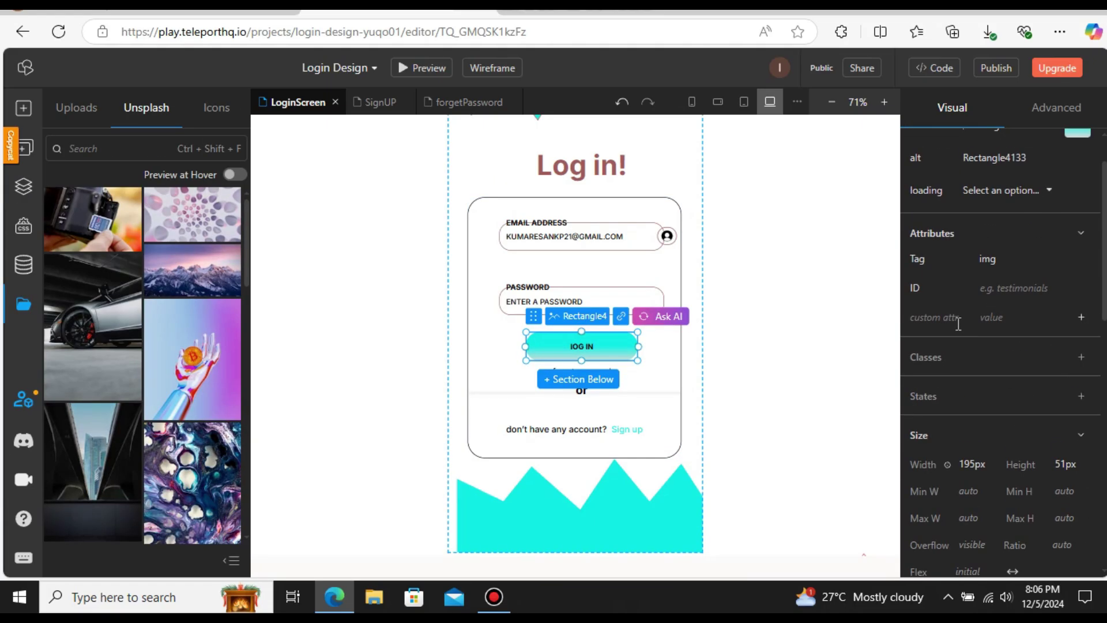
left_click(953, 397)
left_click(955, 348)
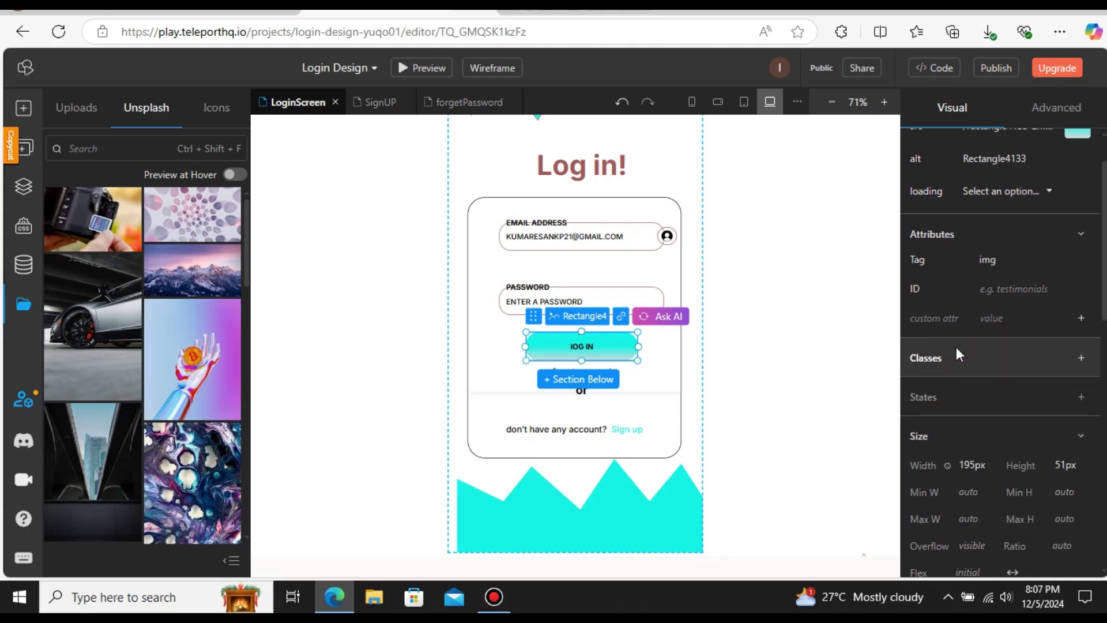
scroll(955, 347, "up", 1)
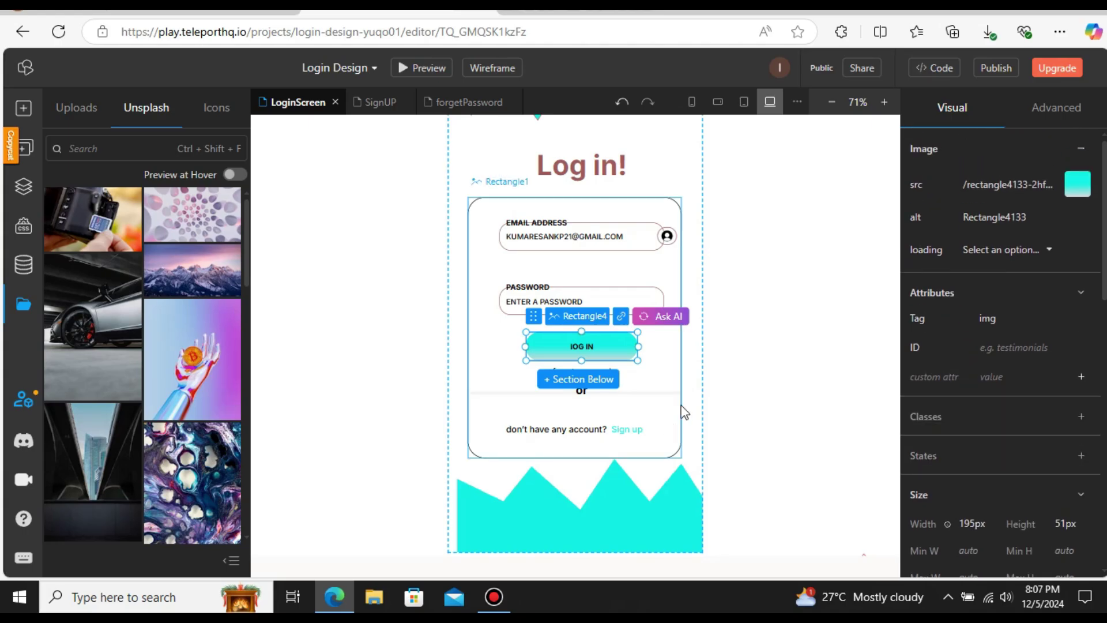
double_click(580, 345)
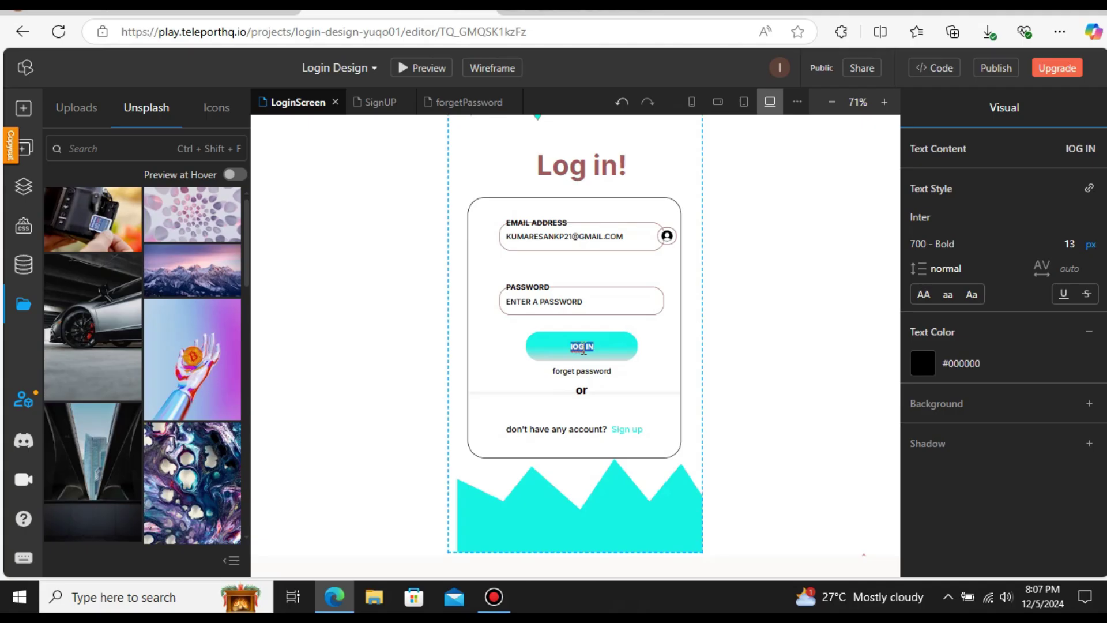
left_click(738, 264)
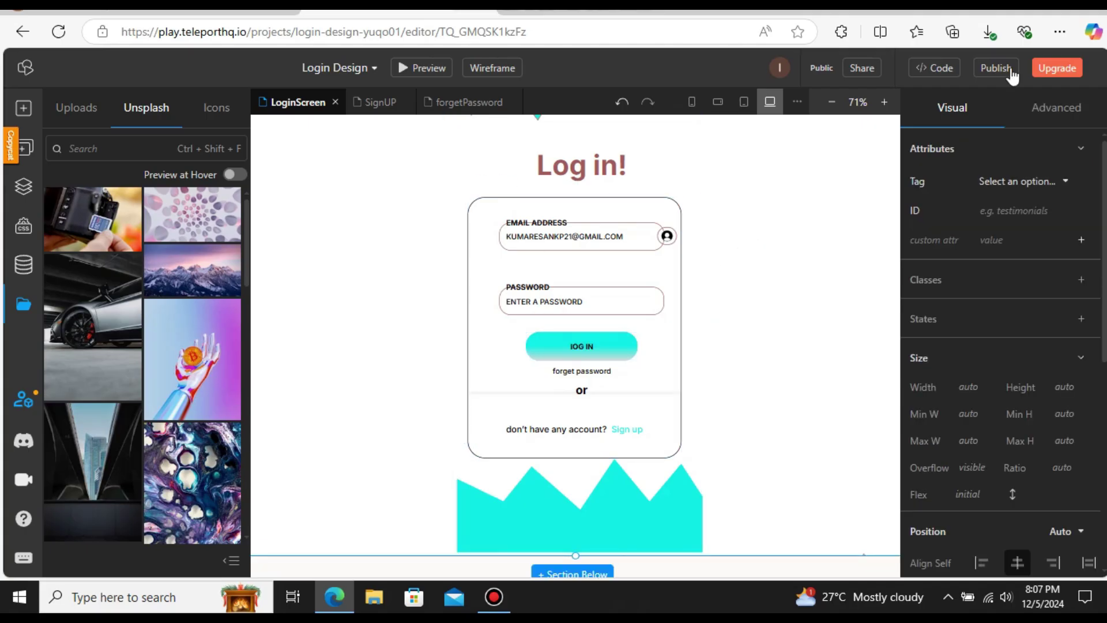
Minimize the open windows and create a folder named html-dedmo on the desktop
key("super+Down")
key("super+Down")
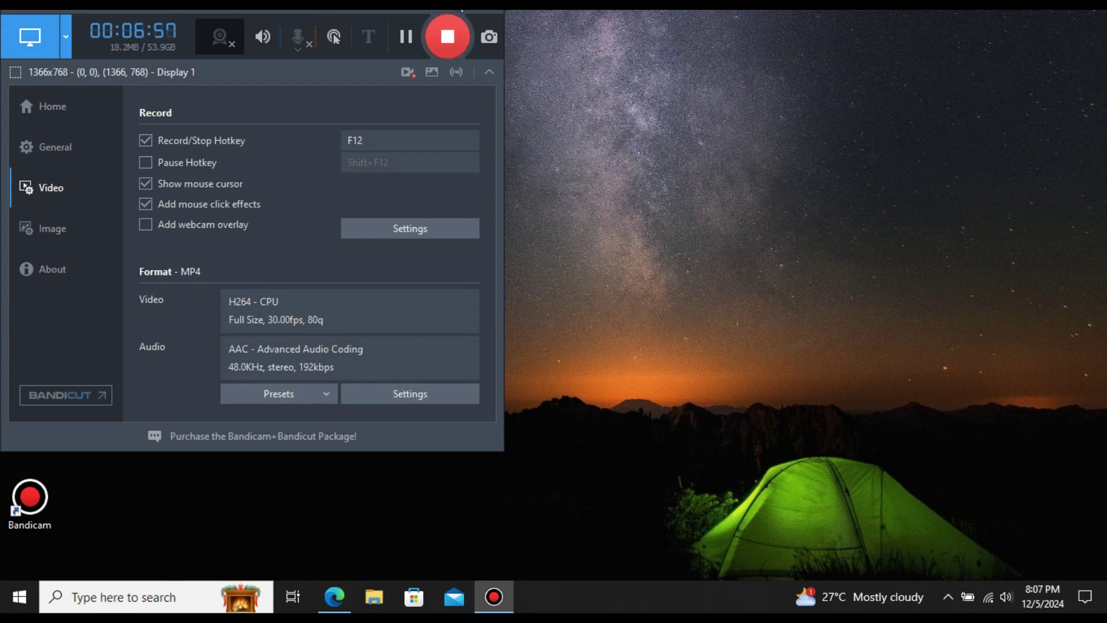
key("super+Down")
left_click(101, 203)
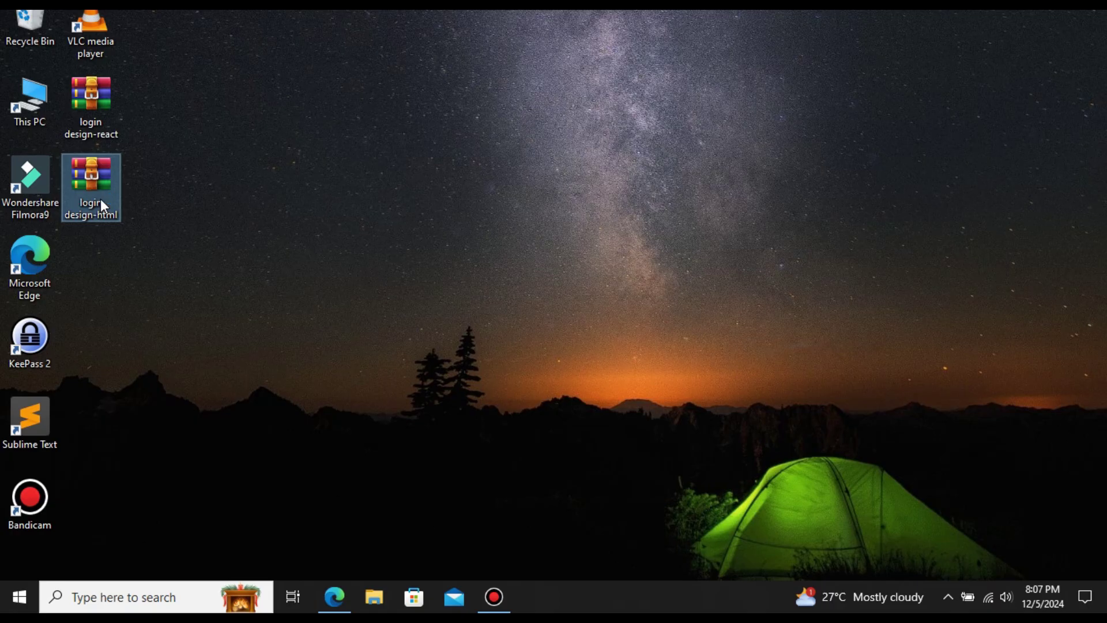
left_click(344, 366)
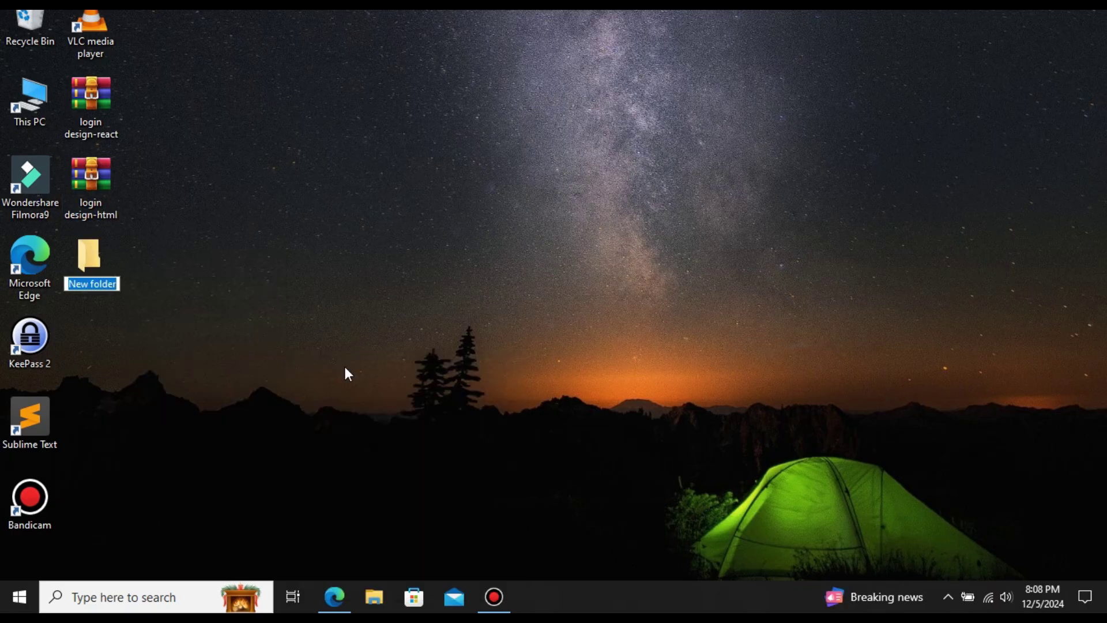
type("html-dedmo")
key("Return")
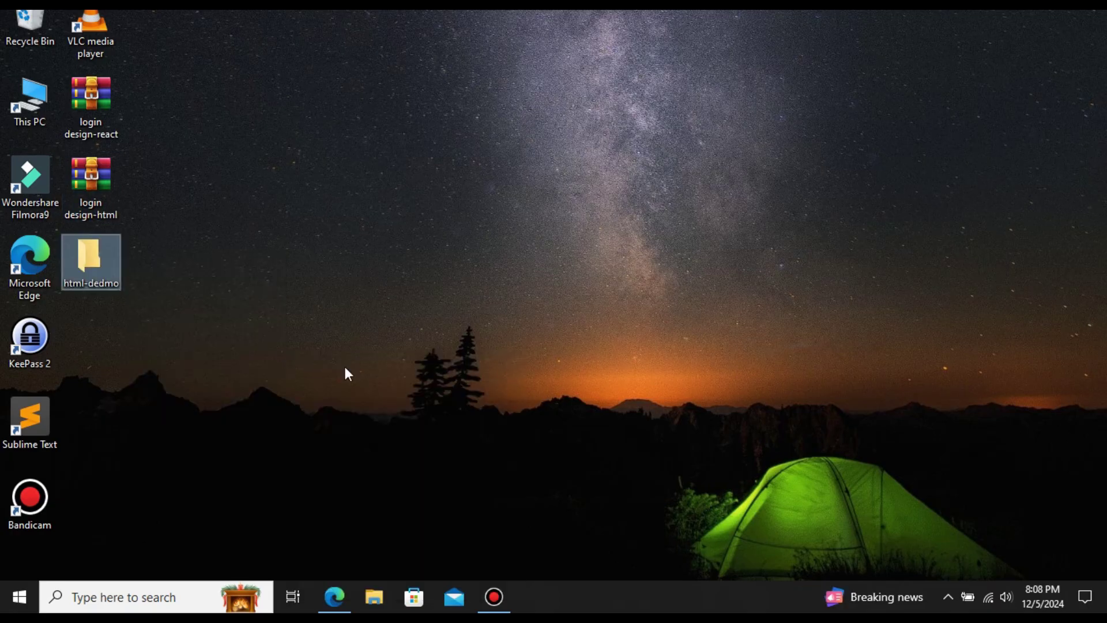
Move the login design-html archive from the desktop into the html-dedmo folder
double_click(98, 193)
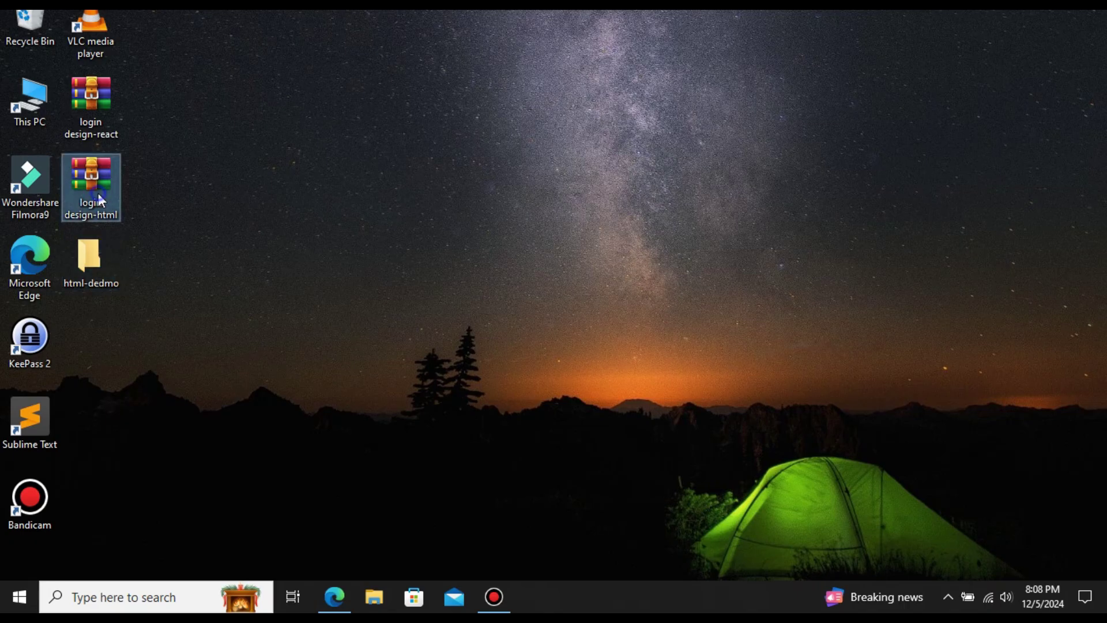
key("shift+F10")
key("Escape")
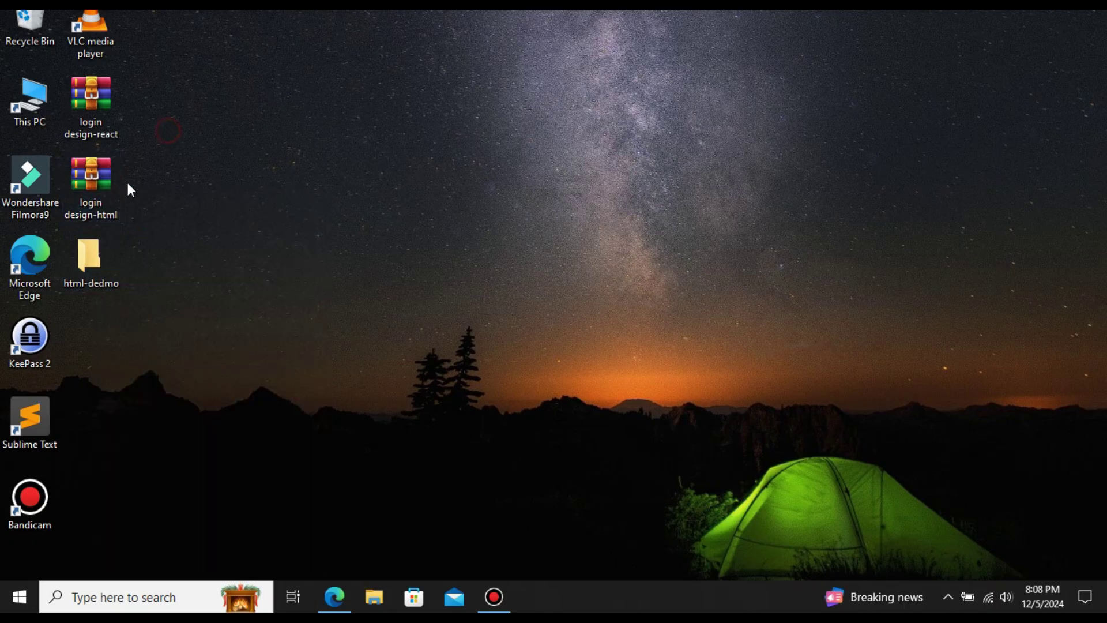
key("Delete")
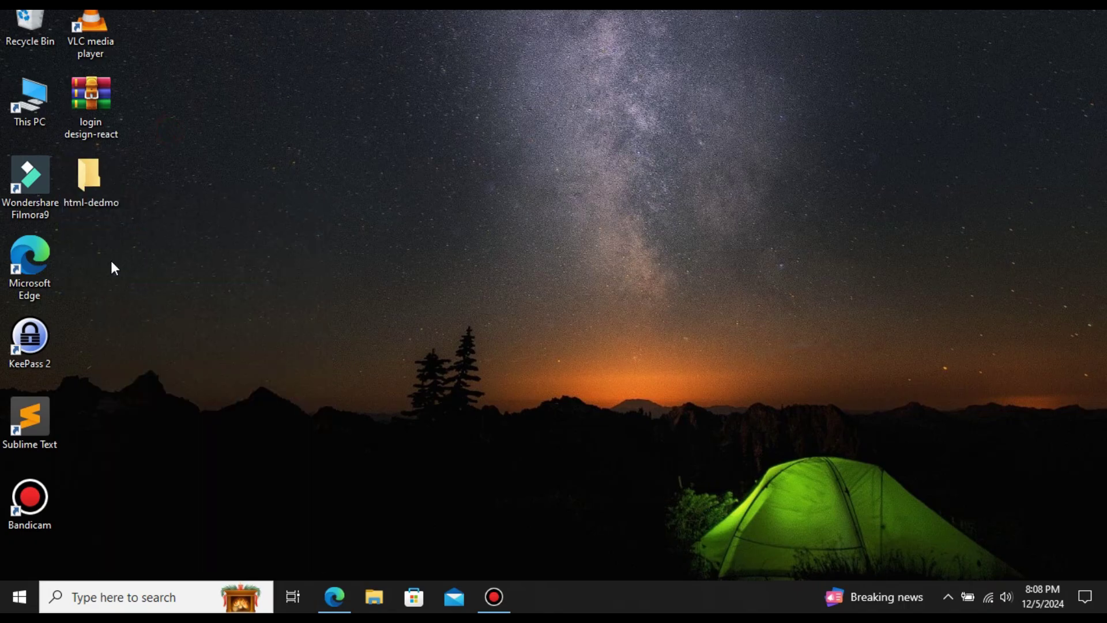
Extract the login design-html archive directly inside the html-dedmo folder and open the extracted index.html in Microsoft Edge
double_click(88, 179)
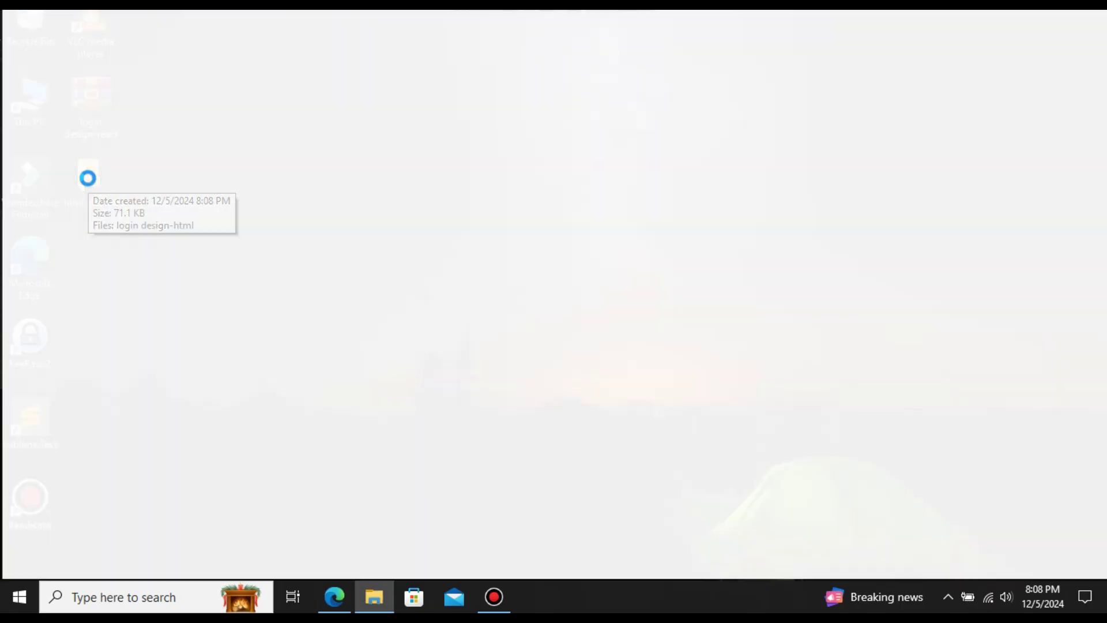
left_click(229, 92)
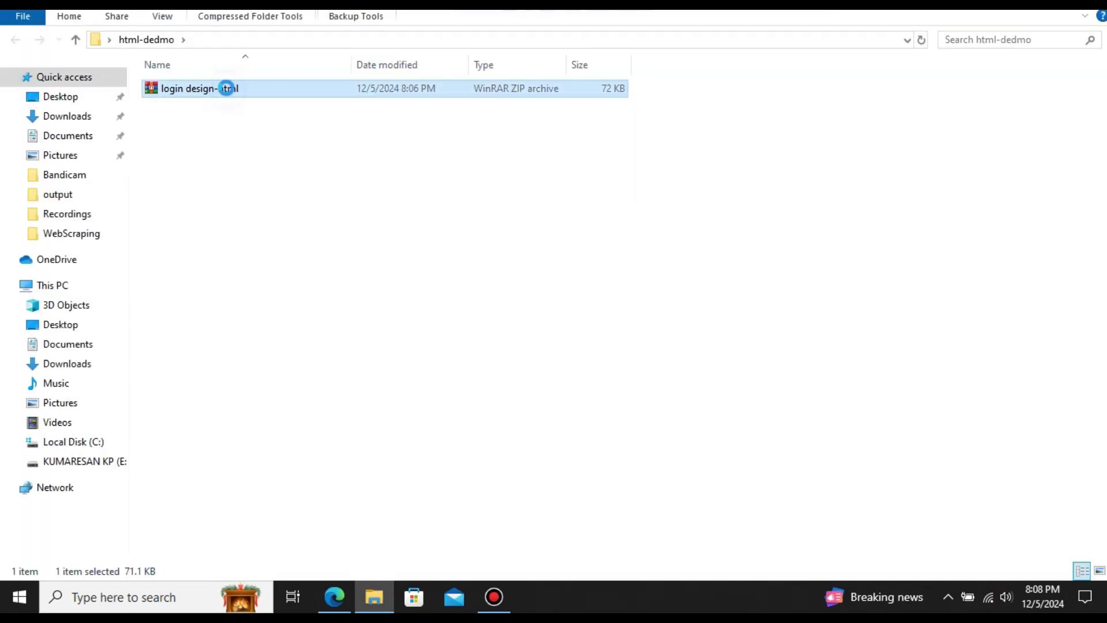
right_click(227, 88)
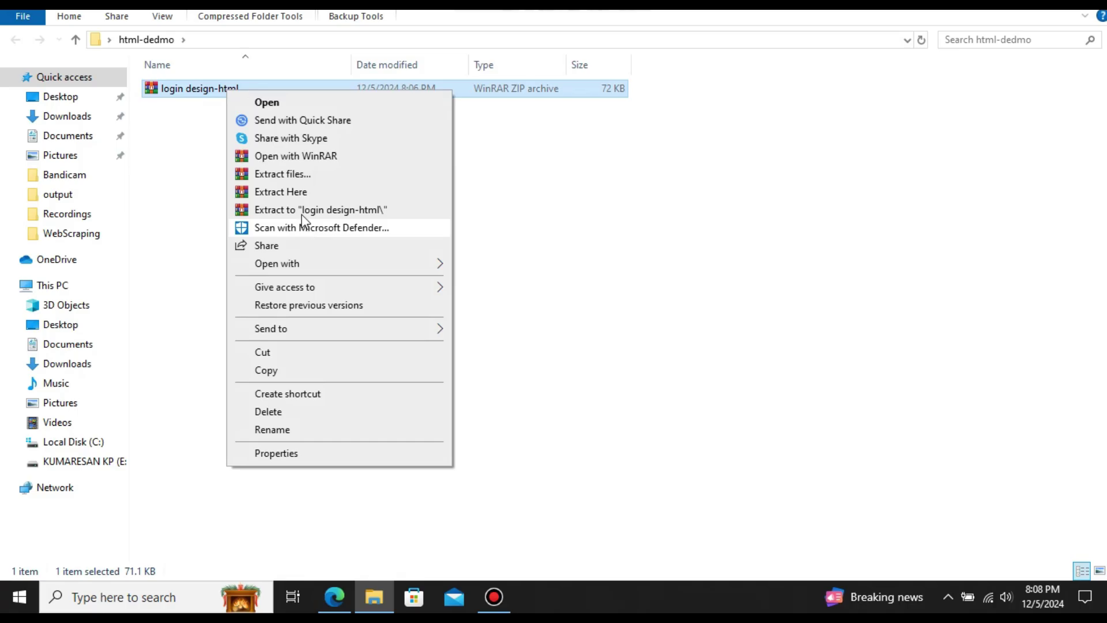
left_click(297, 193)
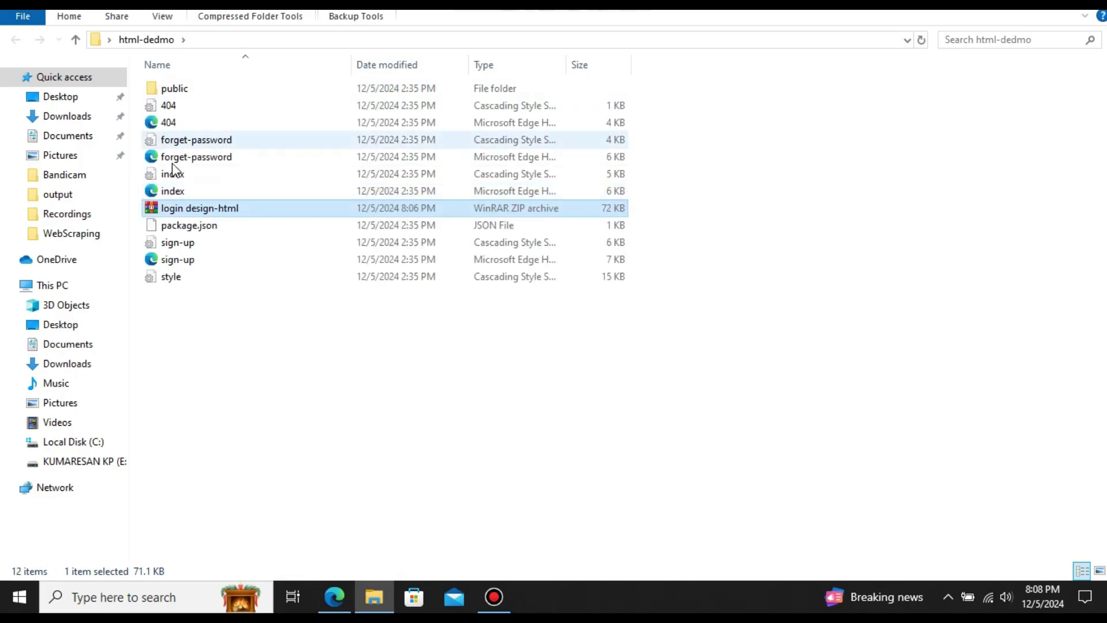
double_click(189, 190)
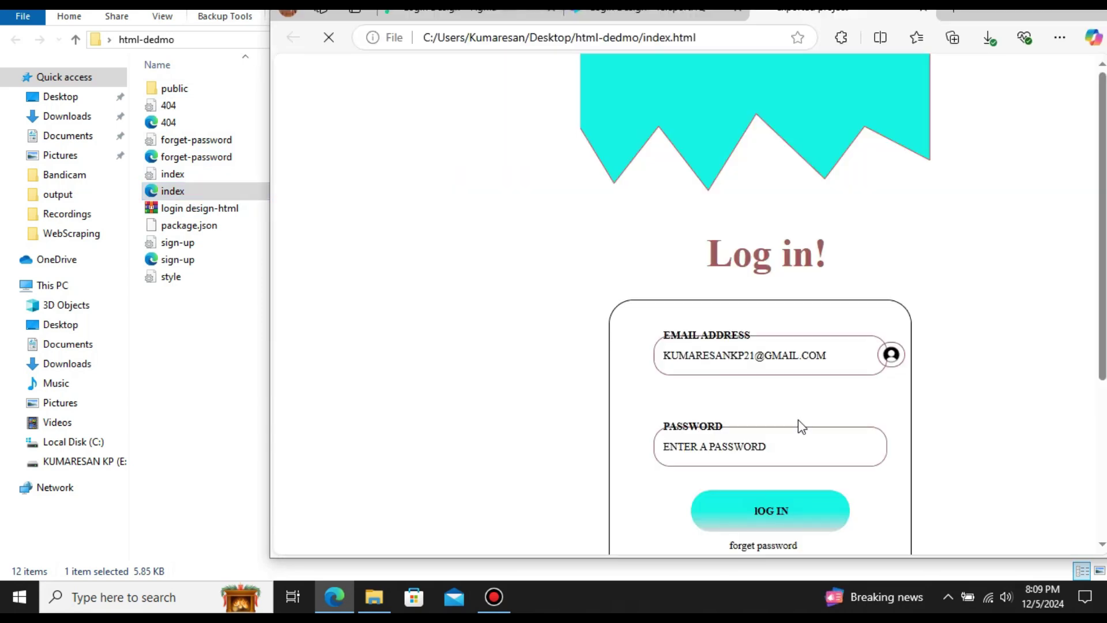
Zoom the login page out to 75%, look over its full layout from header to footer, and shrink the browser window
scroll(776, 388, "down", 5)
scroll(776, 387, "up", 5)
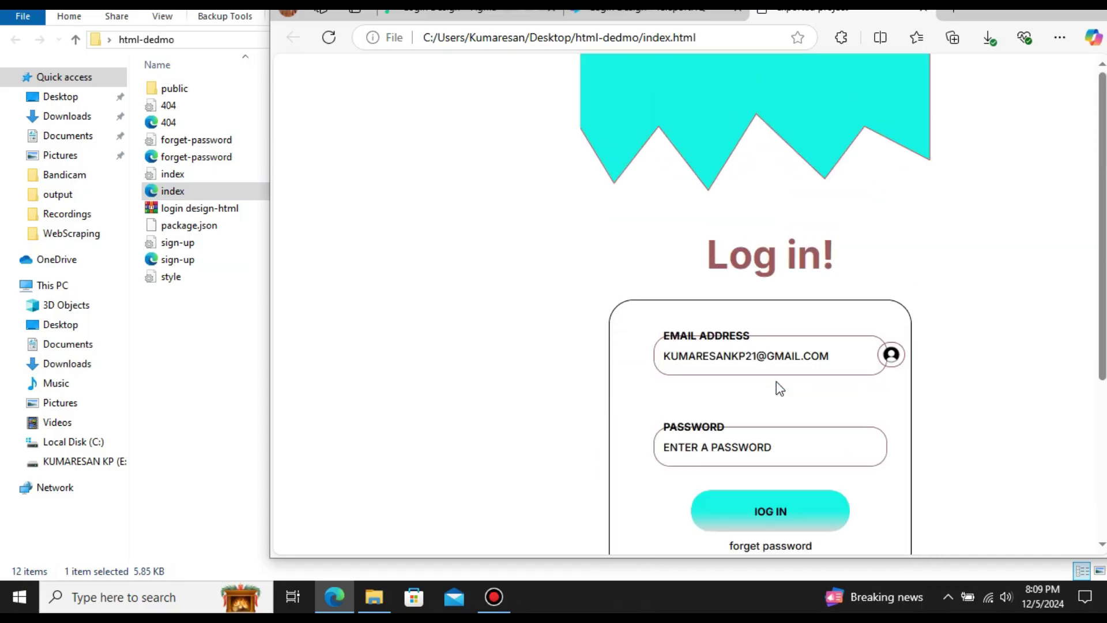
key("ctrl+minus")
key("ctrl+minus")
key("ctrl+minus")
scroll(776, 382, "down", 1)
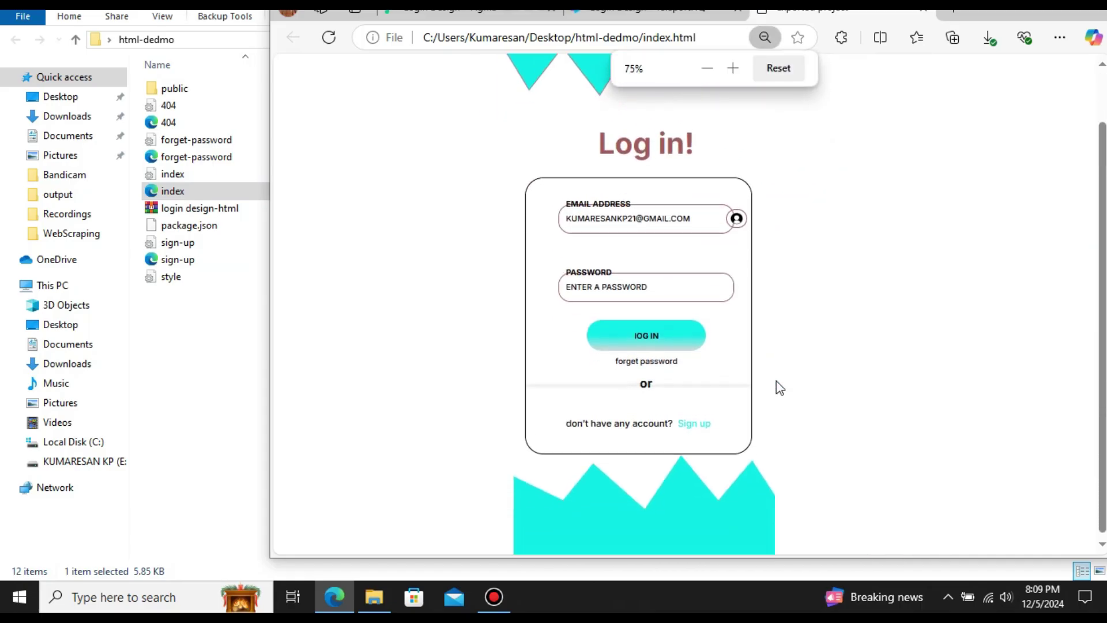
scroll(776, 381, "up", 1)
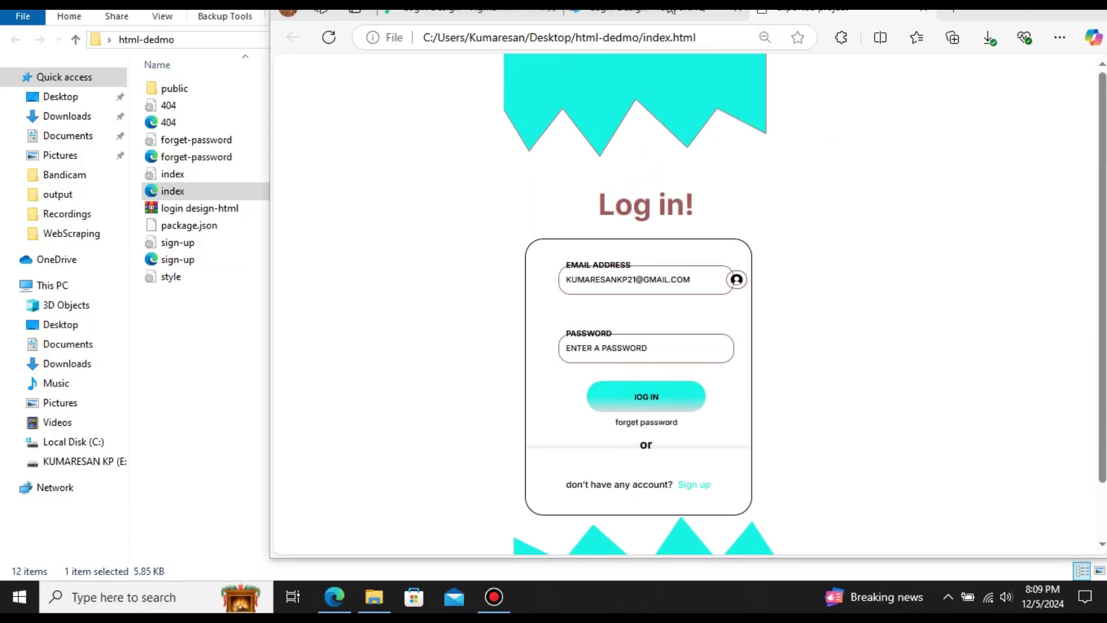
key("super+Down")
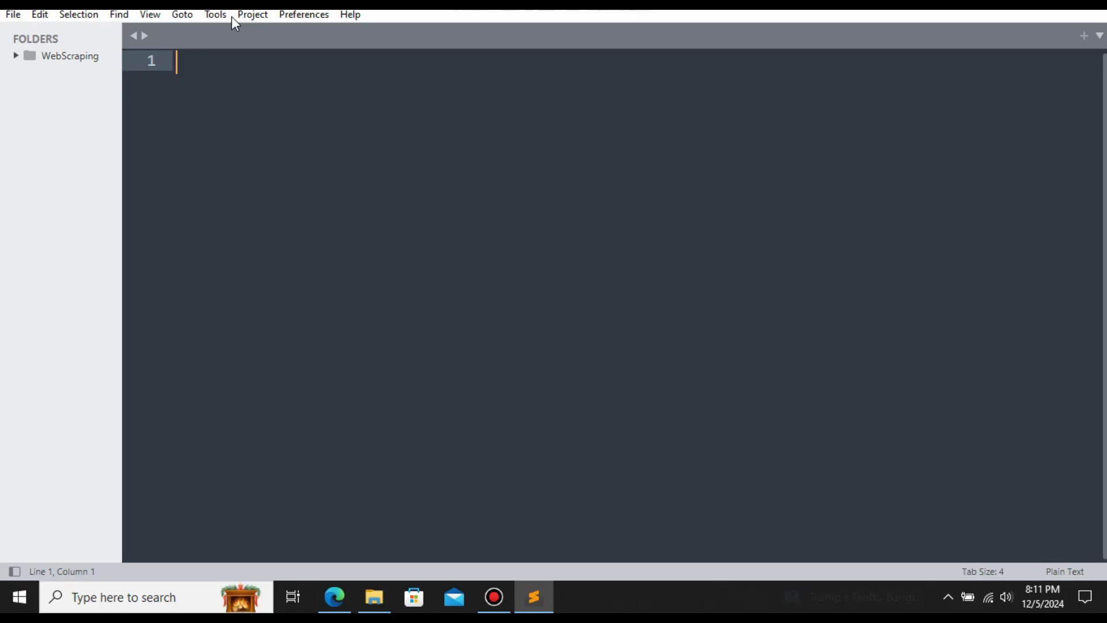
left_click(248, 14)
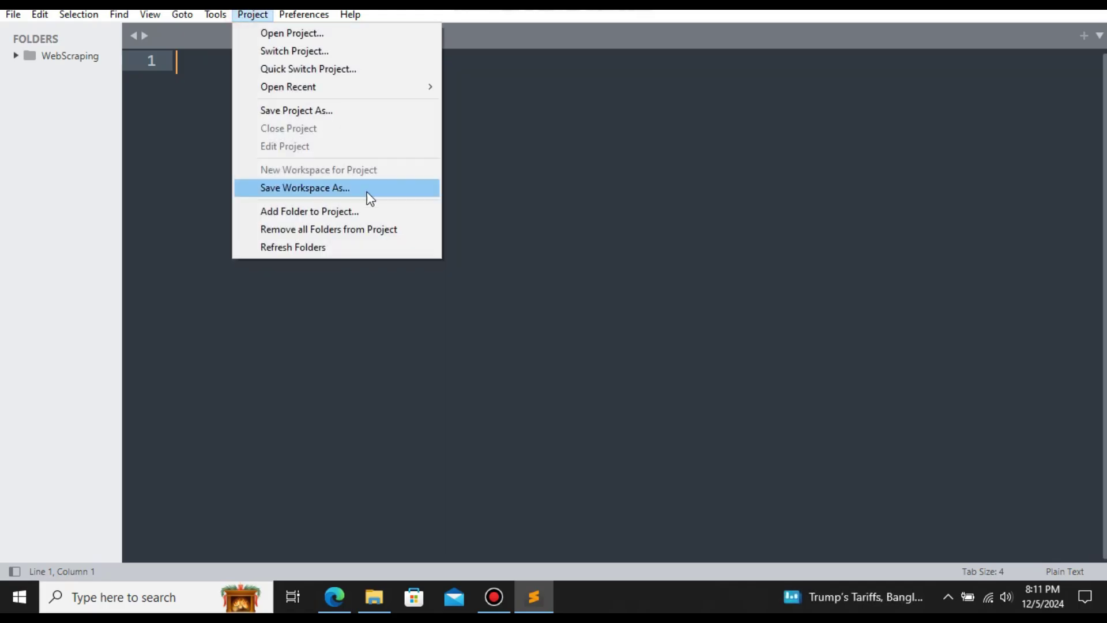
left_click(359, 213)
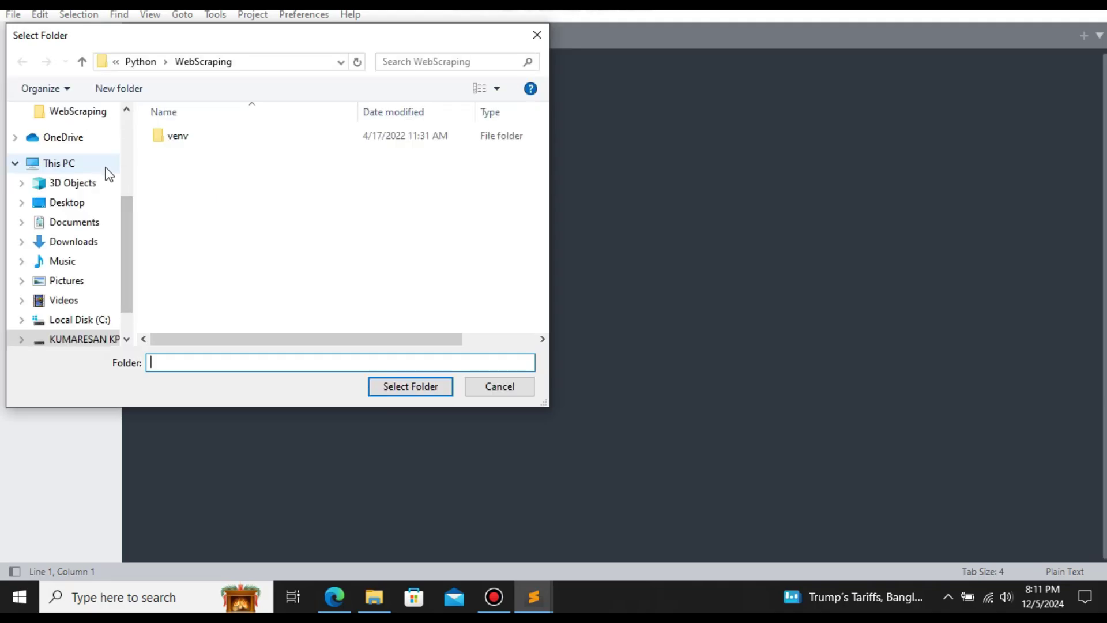
left_click(90, 207)
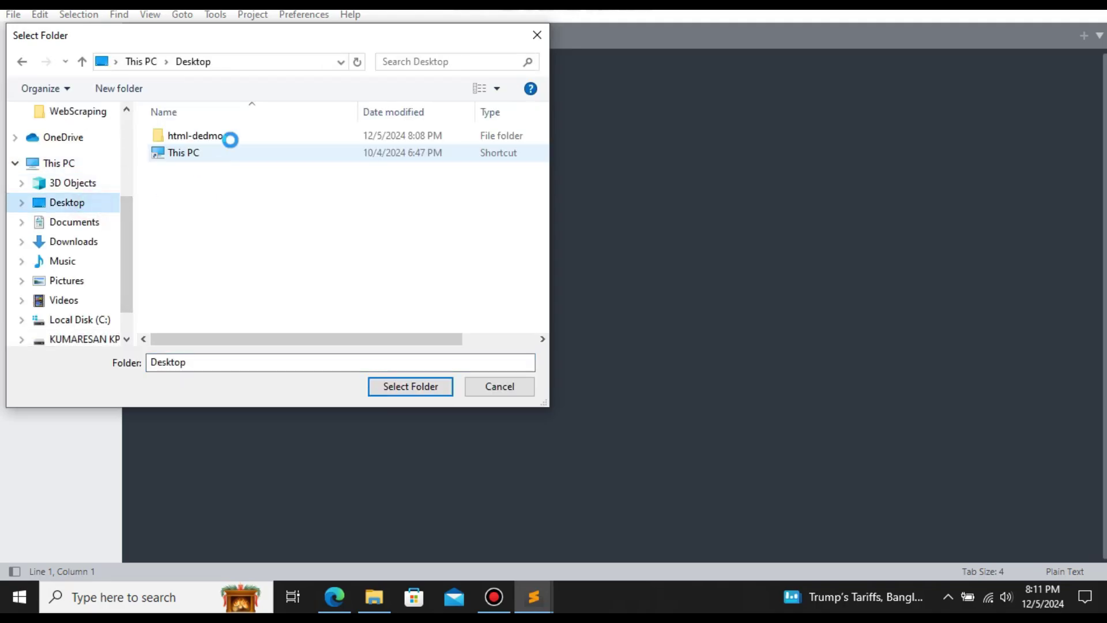
key("Escape")
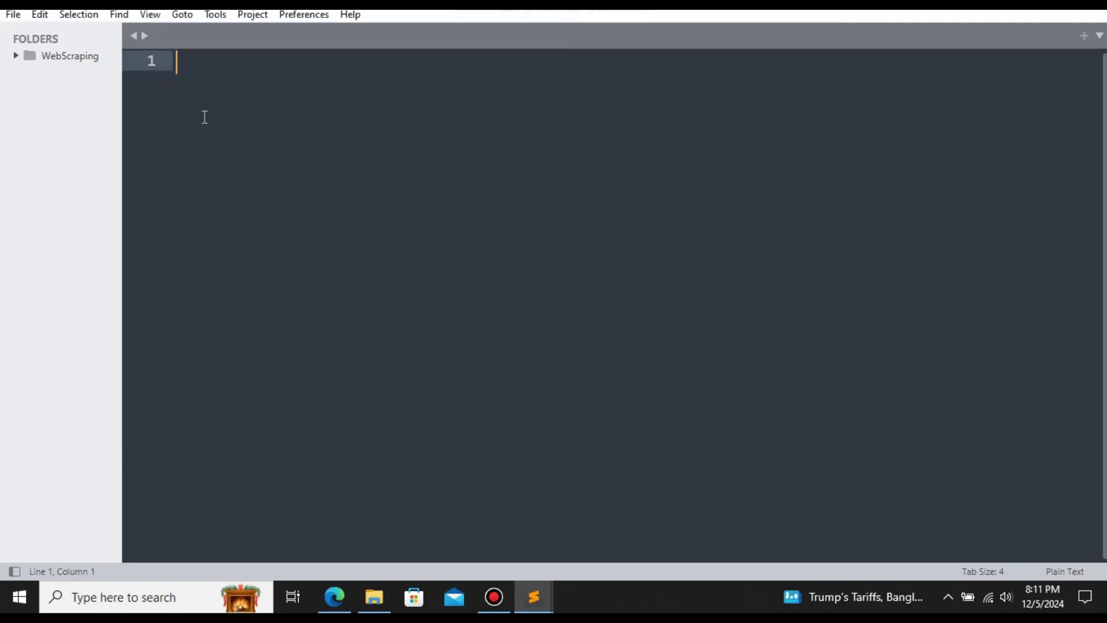
Add the html-dedmo folder from the desktop to the Sublime Text project and open its index.html
left_click(252, 15)
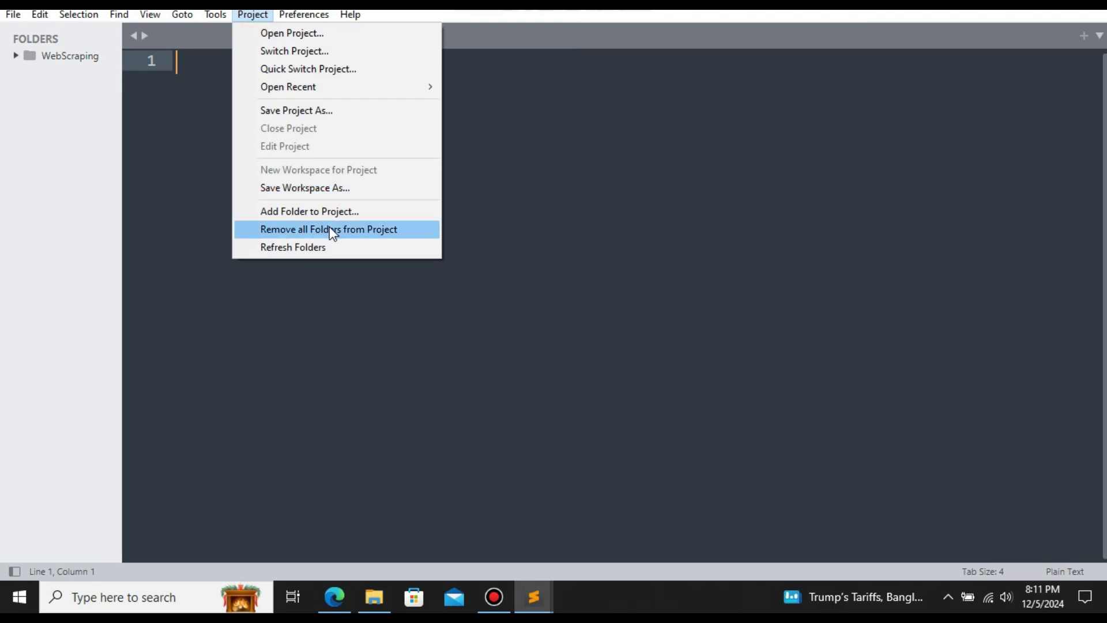
left_click(349, 210)
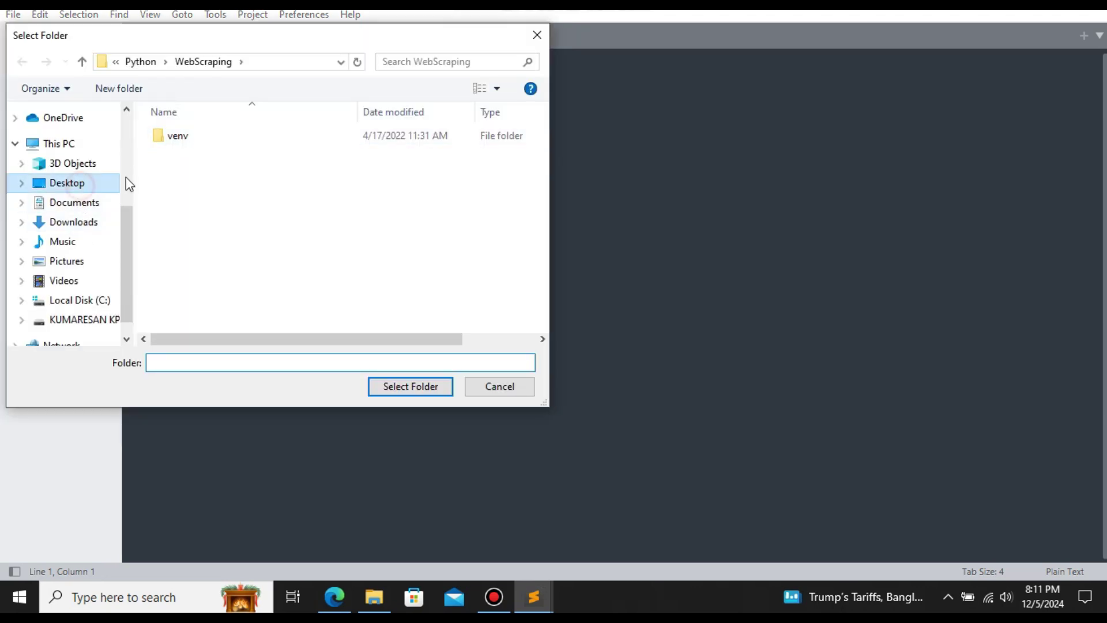
left_click(78, 183)
left_click(241, 137)
left_click(387, 388)
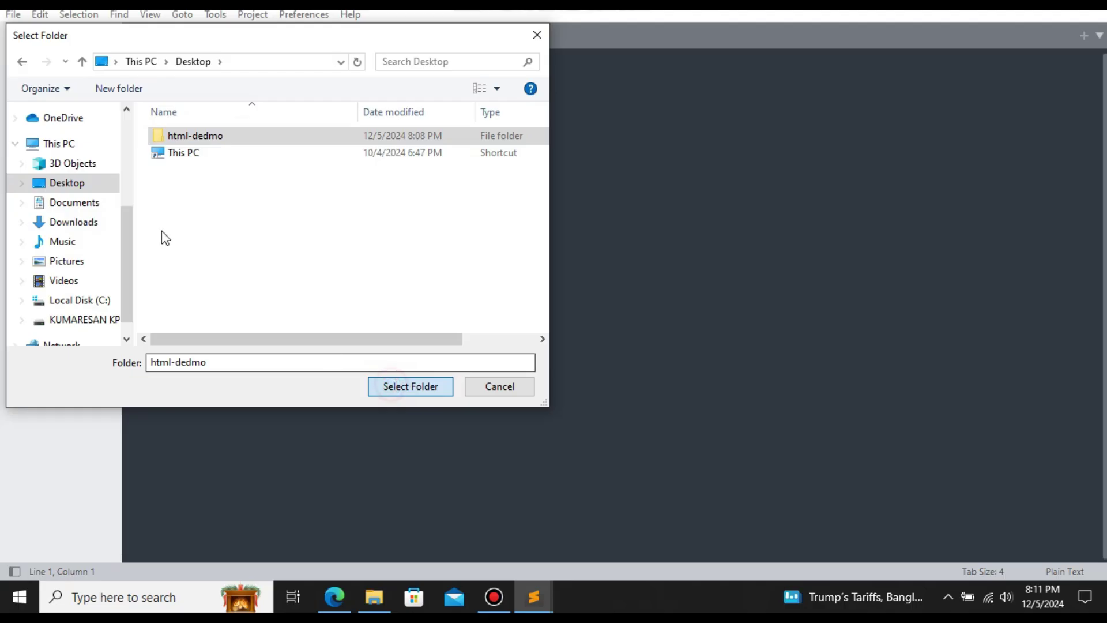
left_click(84, 185)
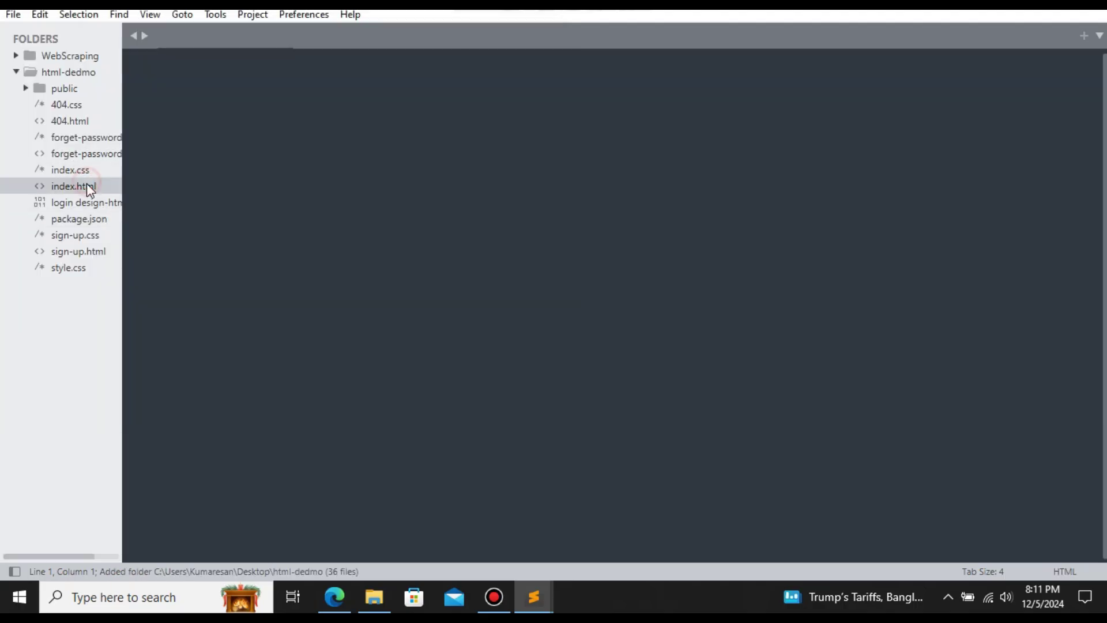
Change the login heading in index.html to "Loggg in!", save the file and reload the page in Microsoft Edge
scroll(354, 205, "down", 15)
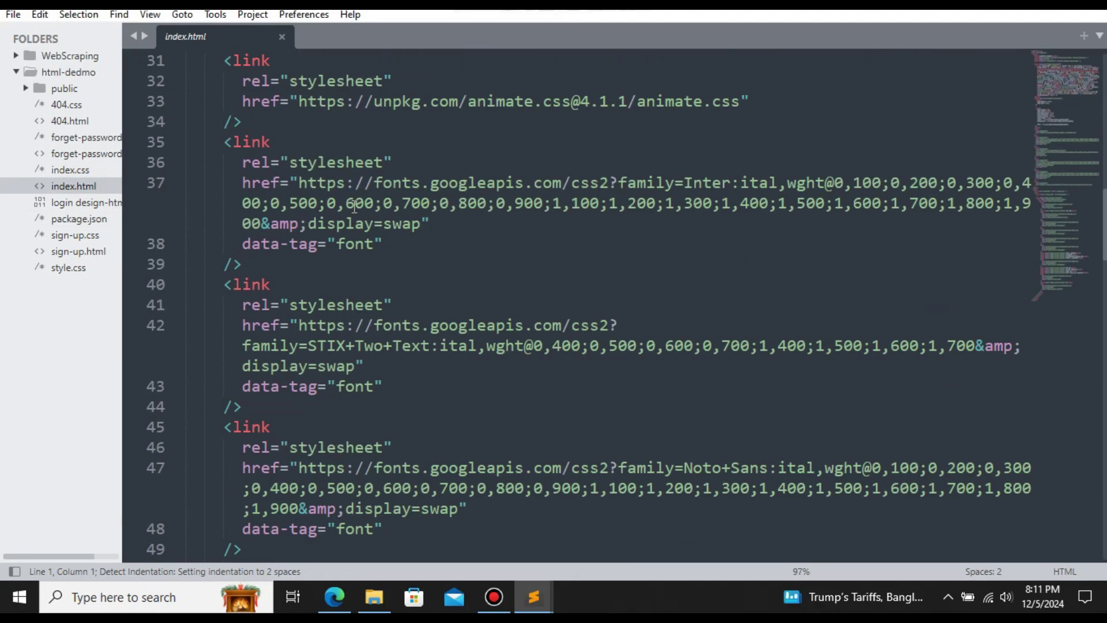
scroll(354, 206, "down", 12)
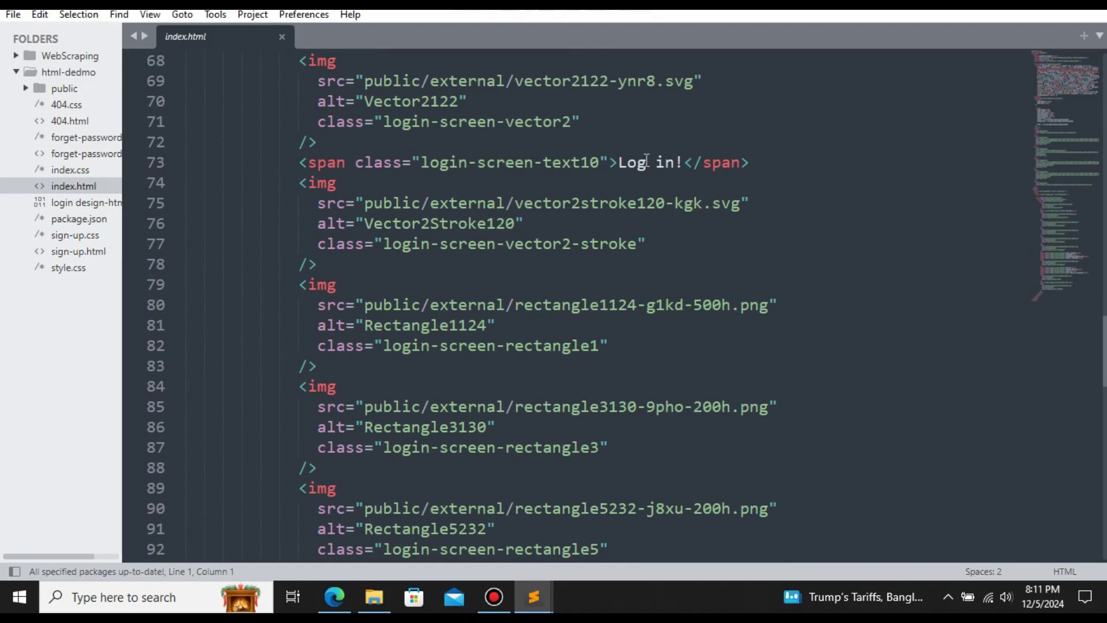
double_click(638, 159)
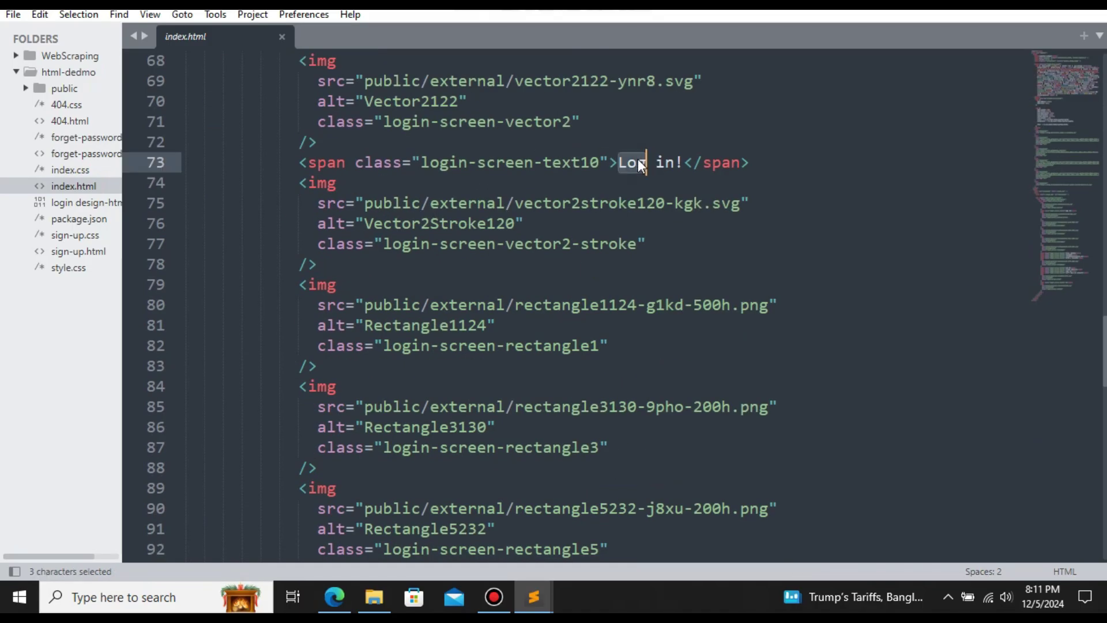
type("Sio")
key("BackSpace")
key("BackSpace")
type("ogggi")
key("BackSpace")
key("ctrl+s")
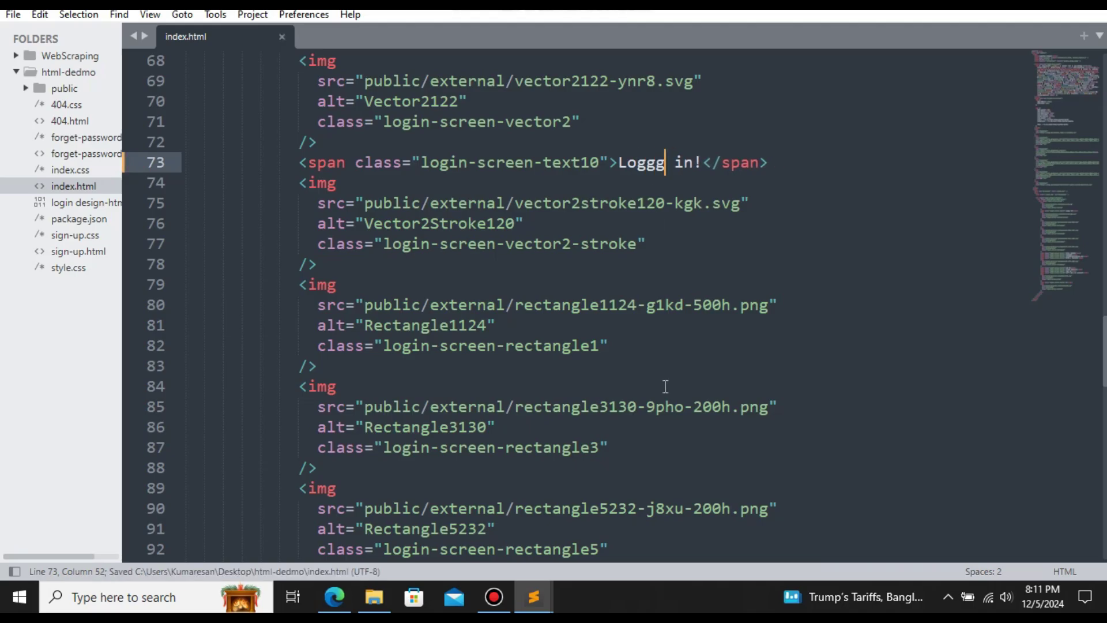
left_click(334, 596)
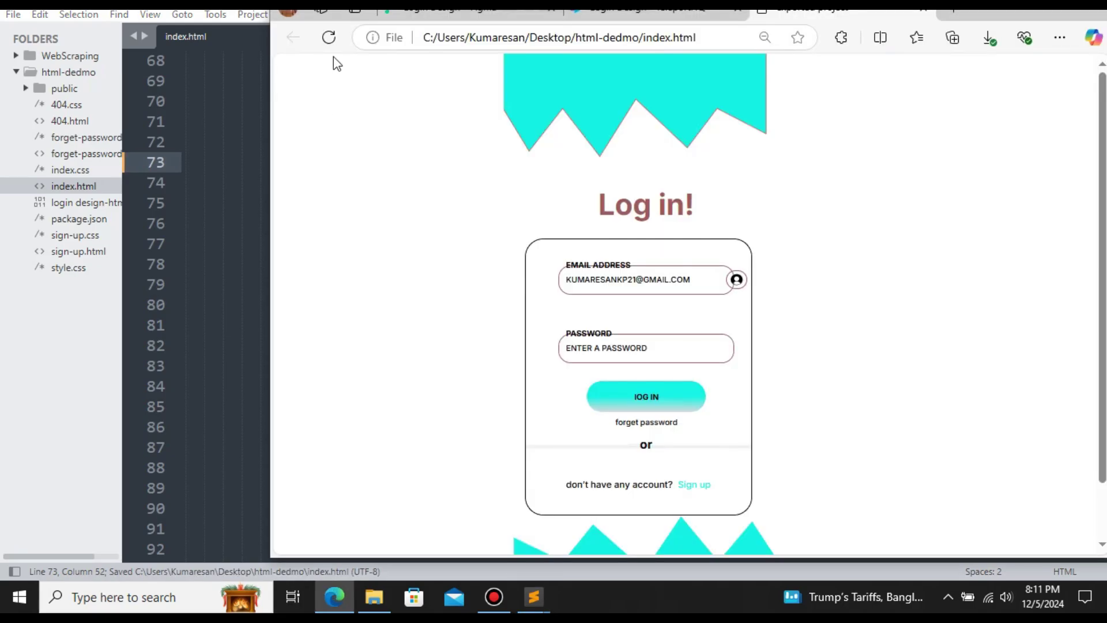
left_click(329, 38)
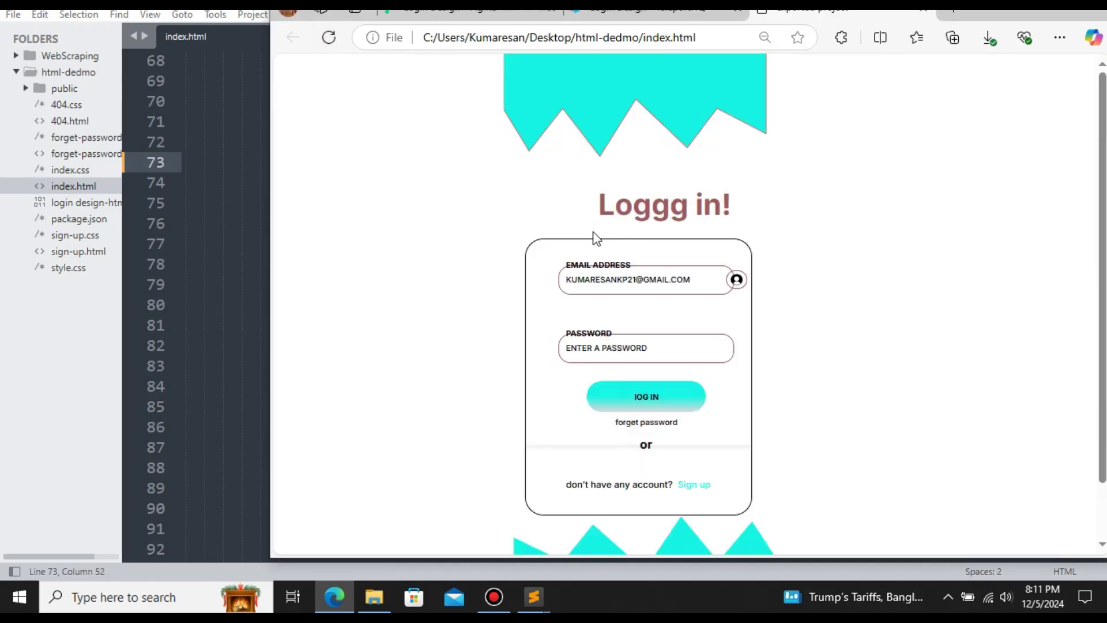
Change the login button's label in index.html to "Sign IN" in Sublime Text, save, and reload the page in Microsoft Edge
left_click(219, 264)
scroll(448, 264, "down", 6)
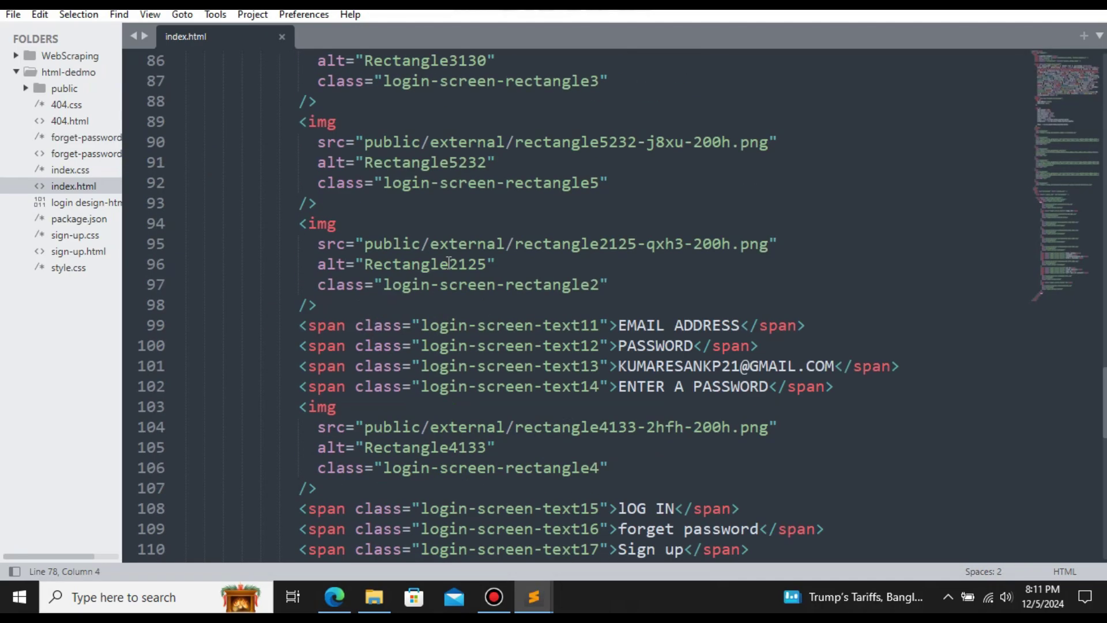
scroll(643, 341, "down", 4)
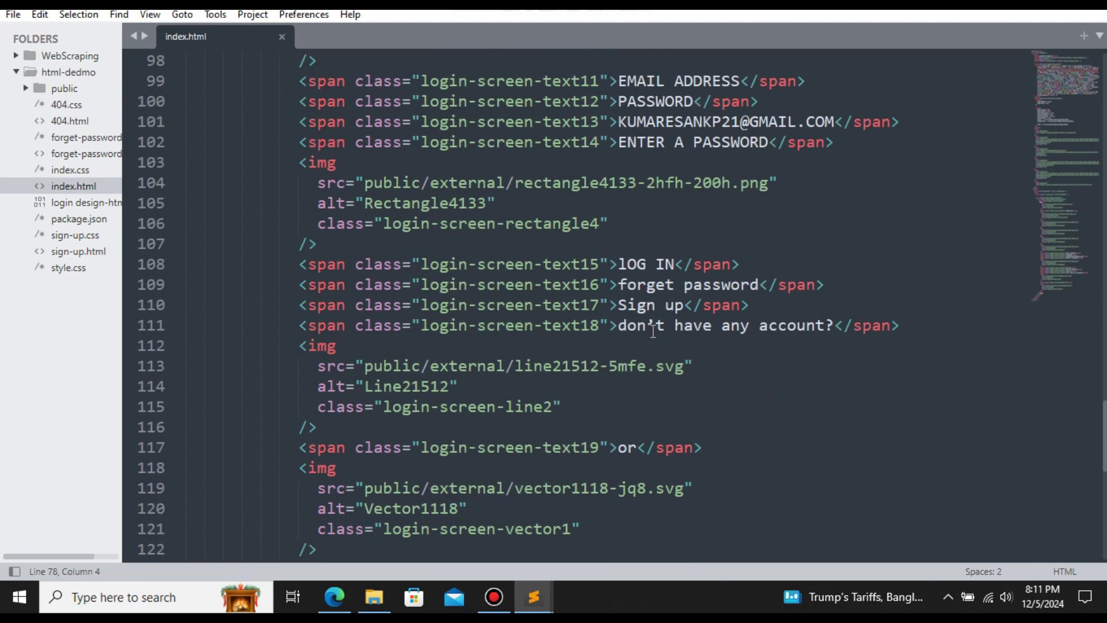
left_click(641, 263)
double_click(641, 262)
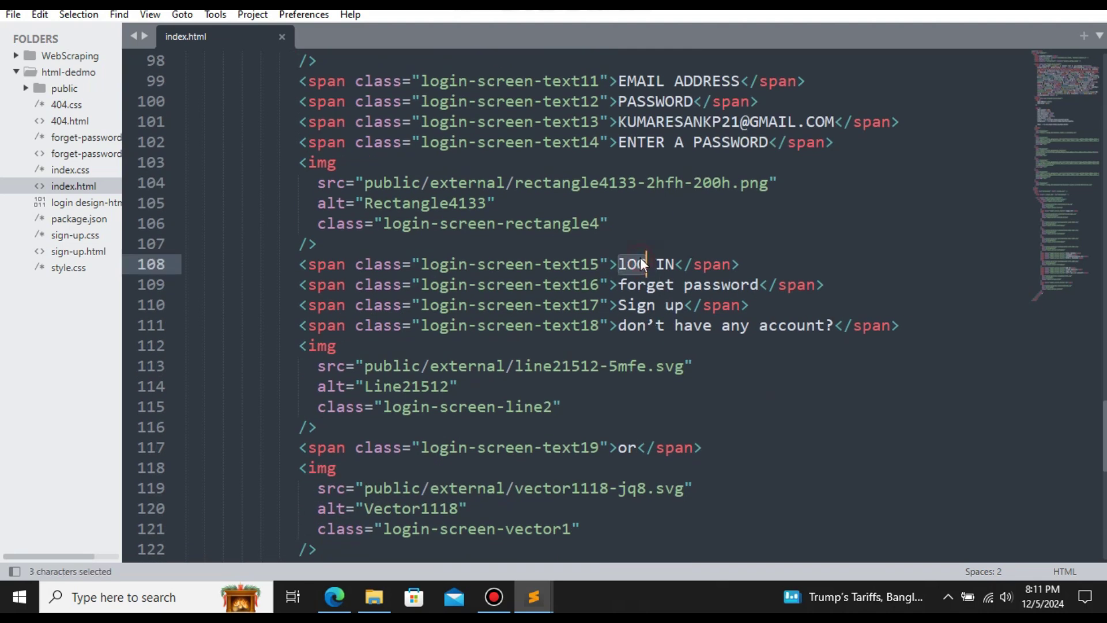
type("Sign")
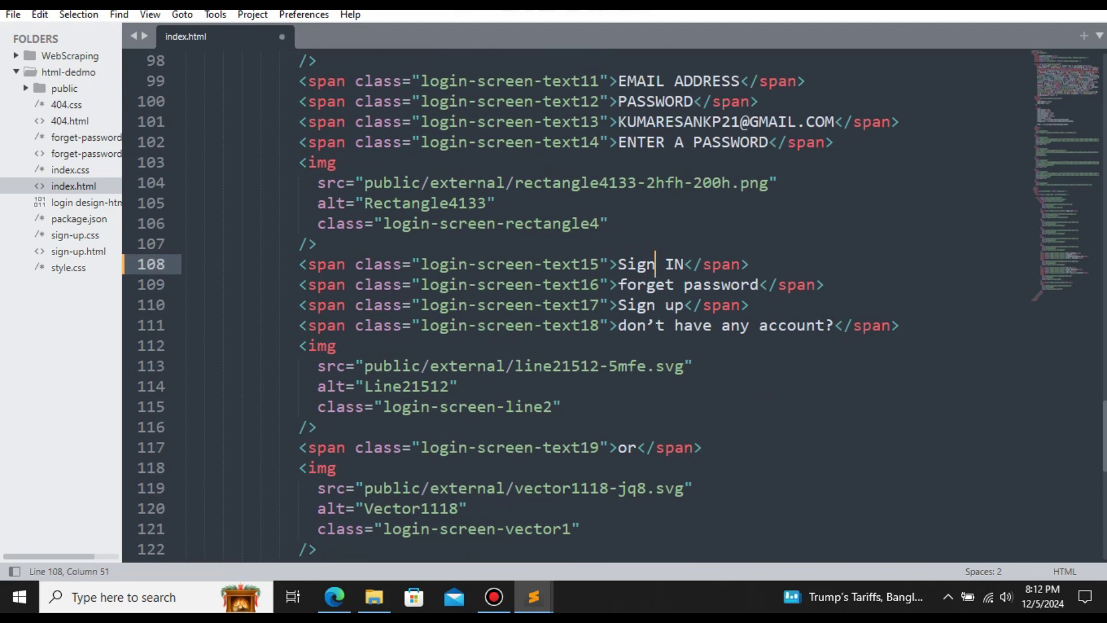
key("ctrl+s")
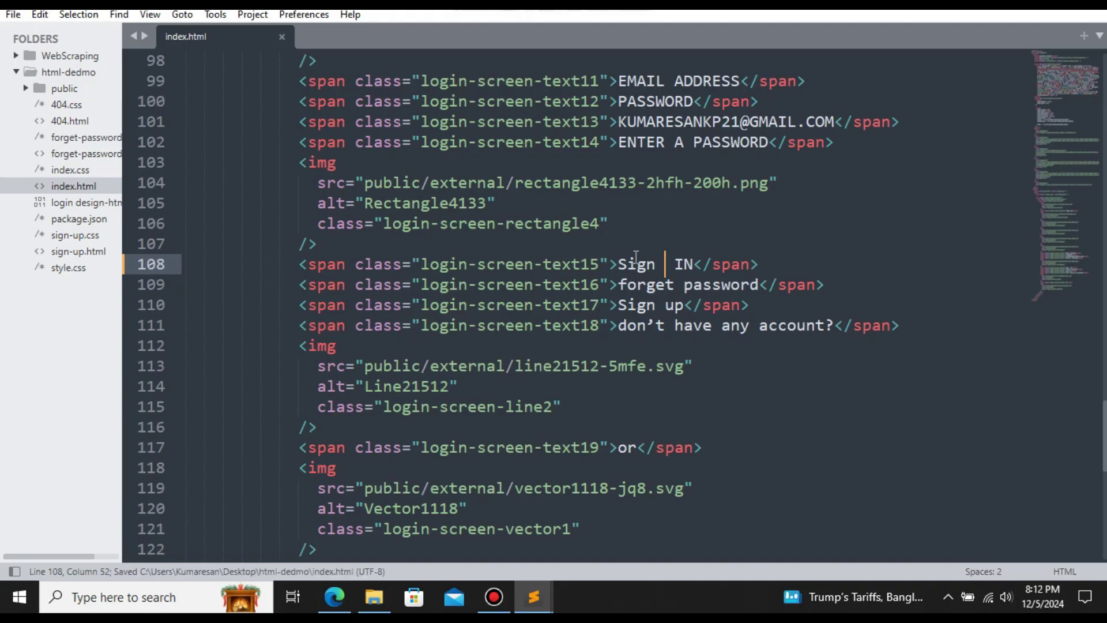
left_click(334, 596)
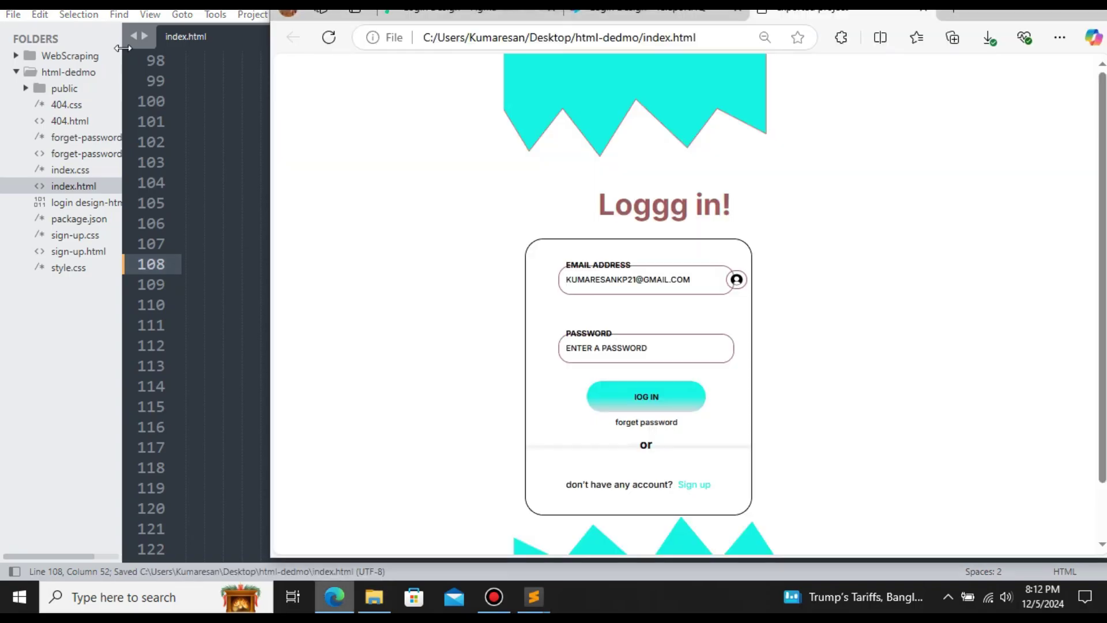
left_click(328, 37)
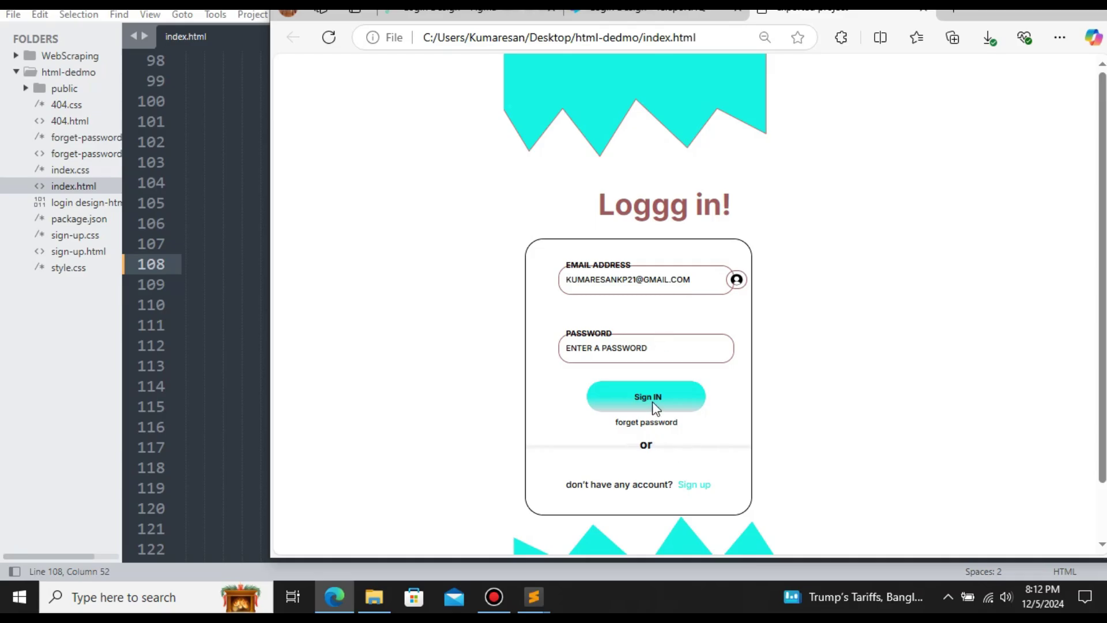
Open forget-password.html in Sublime Text and also in Microsoft Edge from the html-dedmo folder
left_click(217, 183)
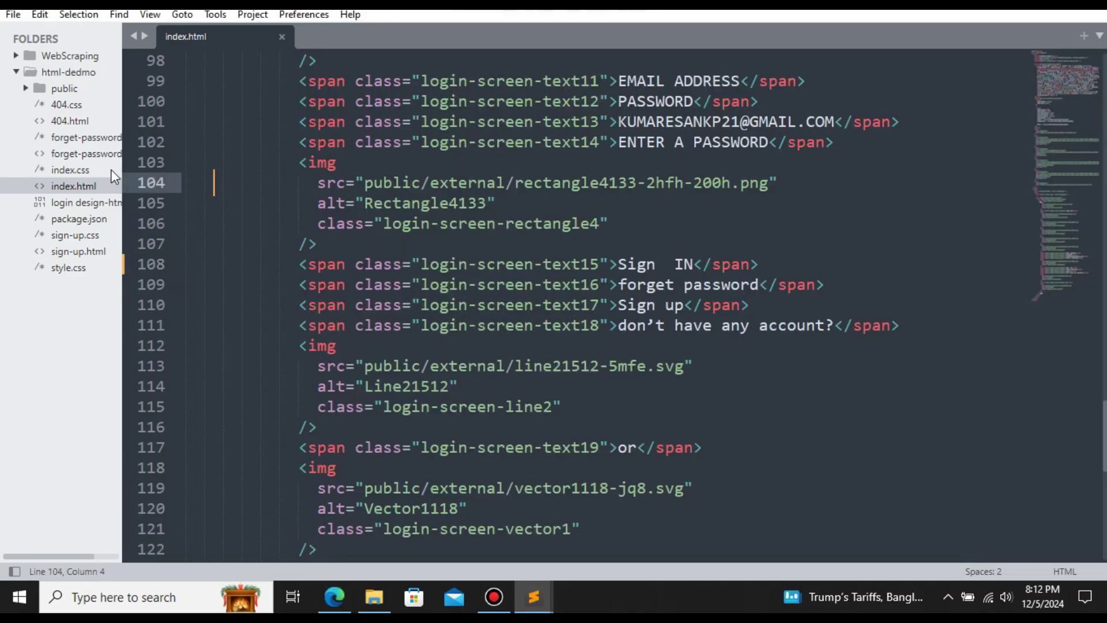
left_click(83, 139)
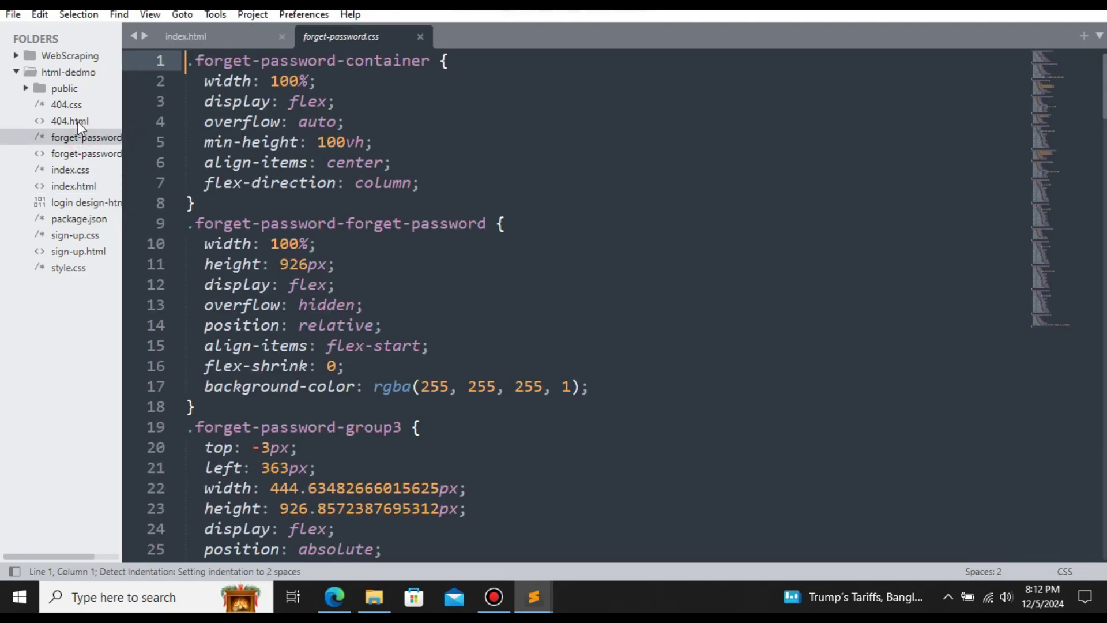
left_click(82, 154)
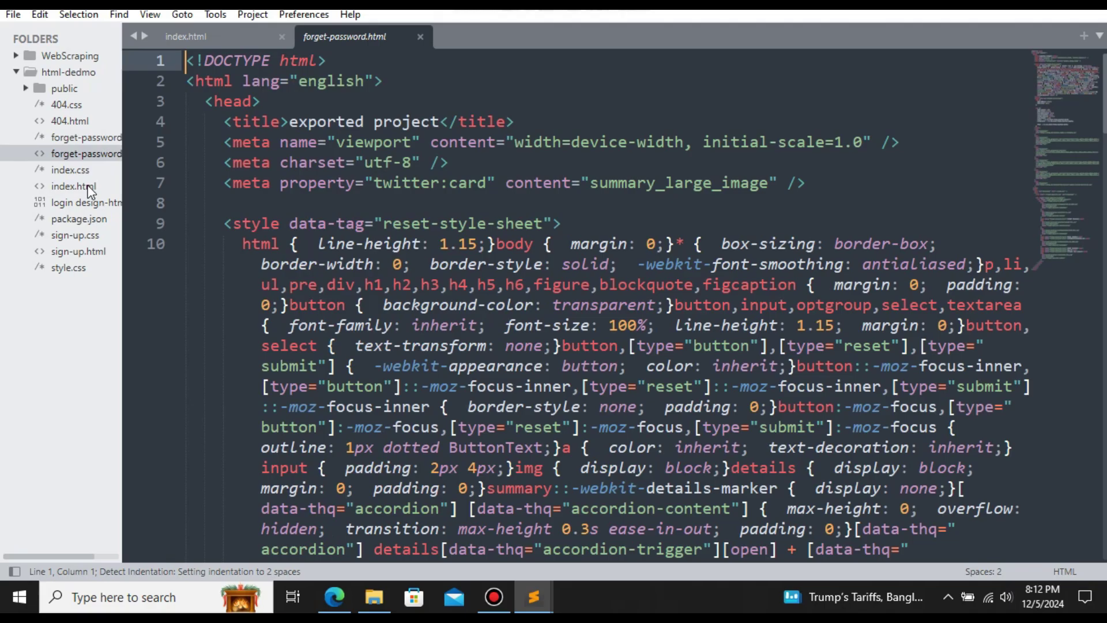
left_click(334, 596)
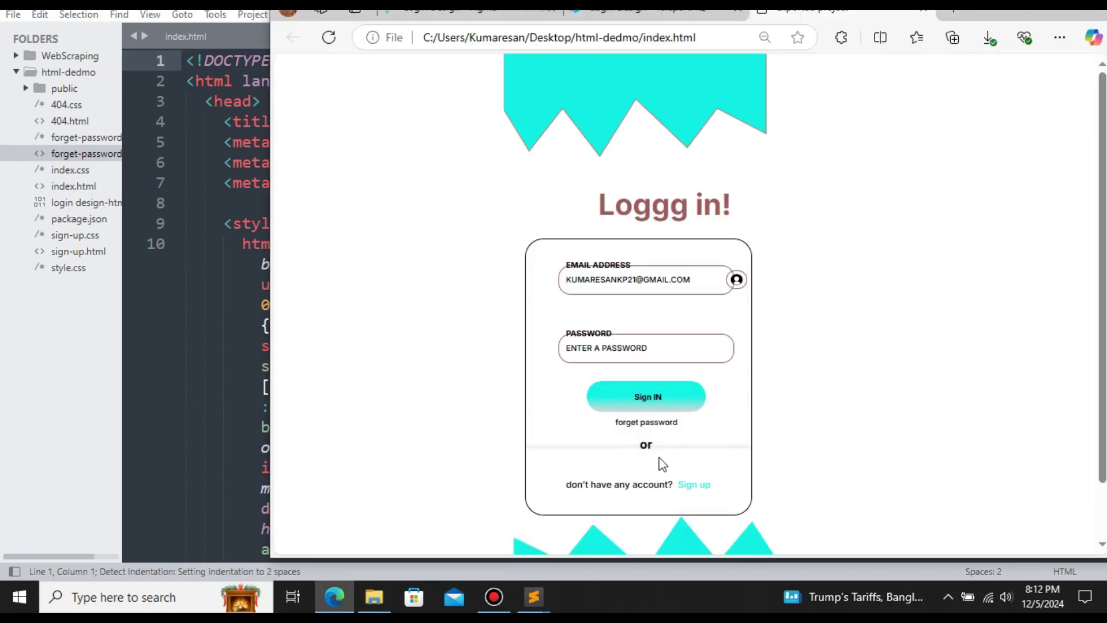
left_click(250, 391)
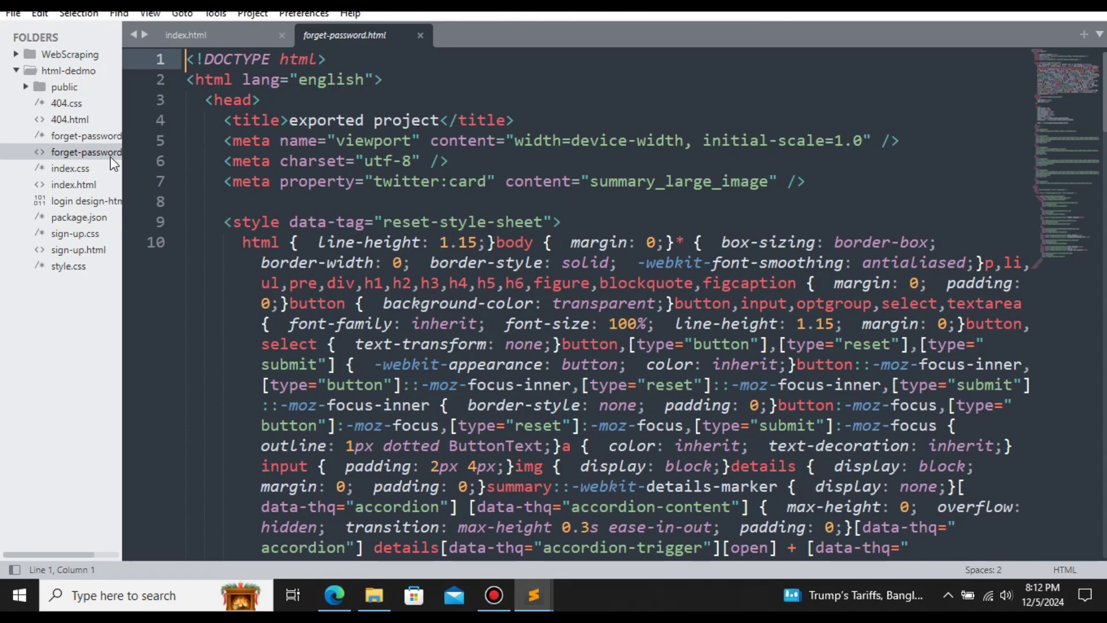
left_click(377, 596)
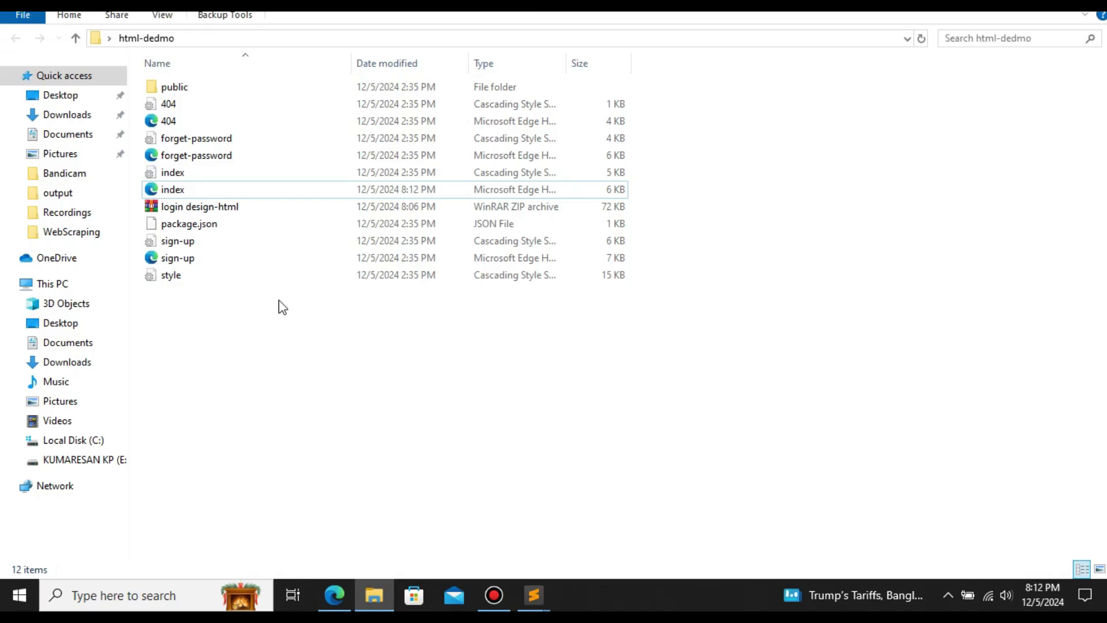
double_click(208, 161)
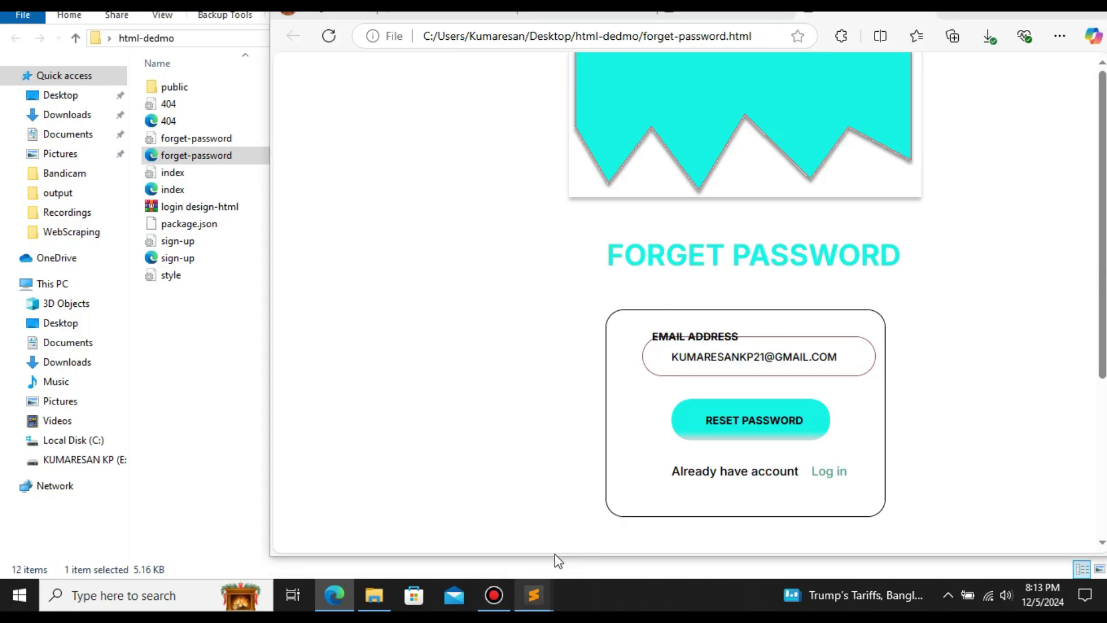
Dismiss the leftover Select Folder dialog, change "Log in" to "Sign in" in forget-password.html in Sublime Text, and save the file
mouse_move(538, 589)
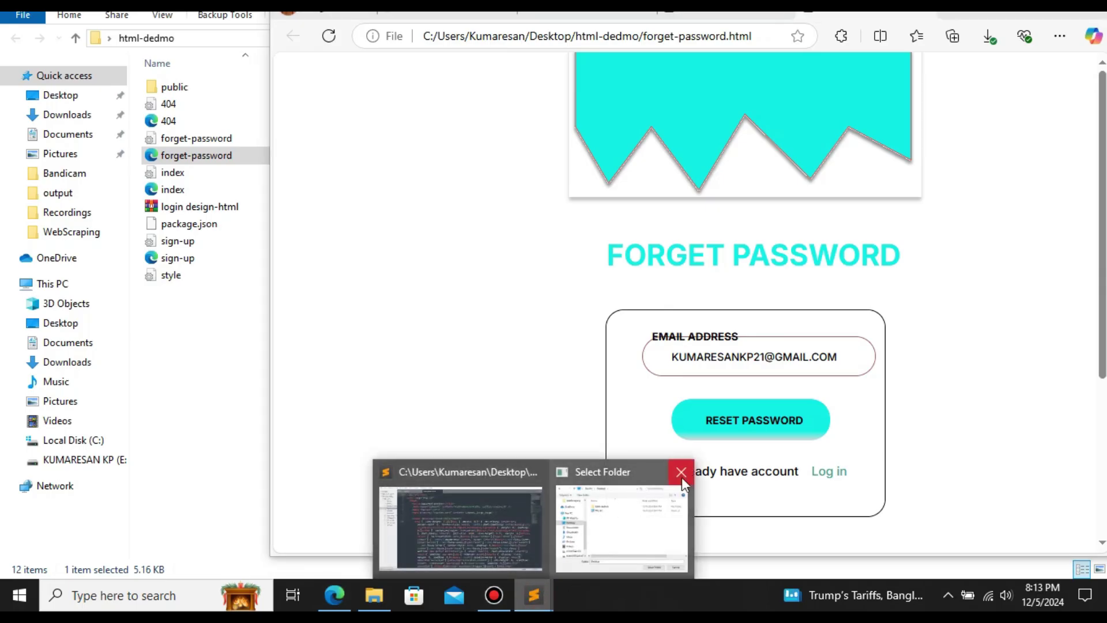
left_click(681, 472)
left_click(562, 514)
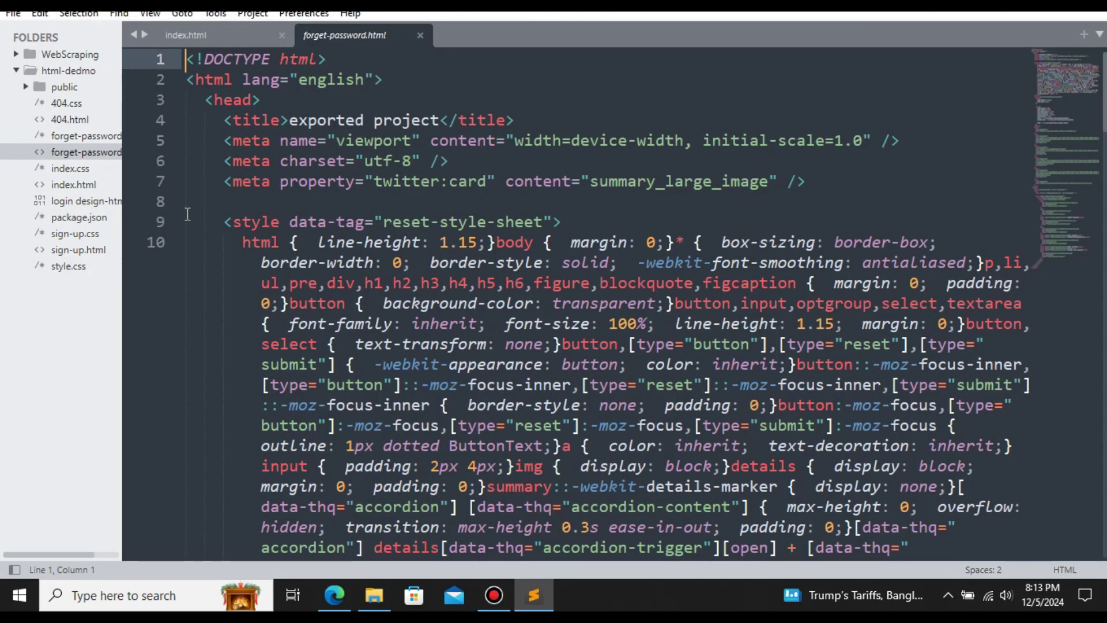
scroll(320, 235, "down", 10)
scroll(320, 235, "down", 20)
scroll(320, 235, "up", 4)
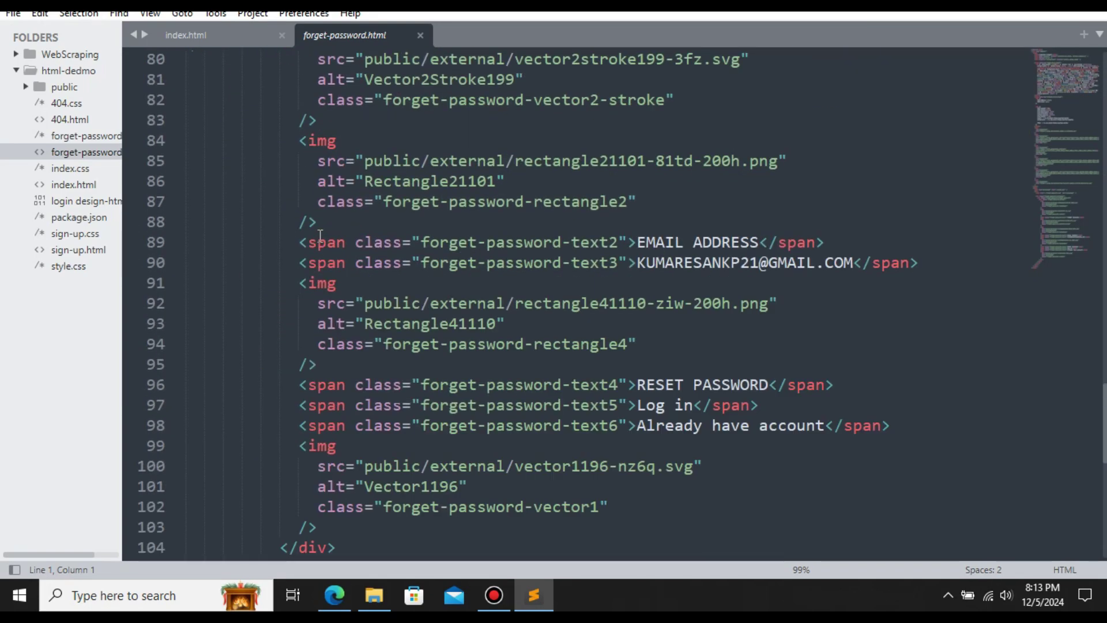
scroll(340, 233, "up", 1)
scroll(362, 233, "down", 1)
double_click(649, 405)
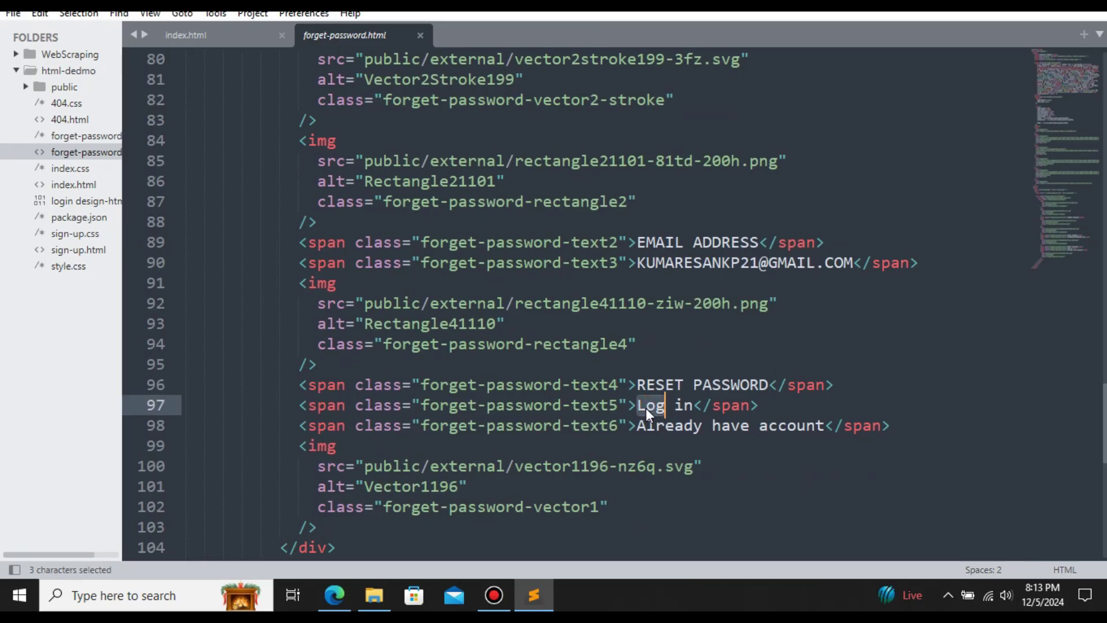
type("Sign")
key("ctrl+s")
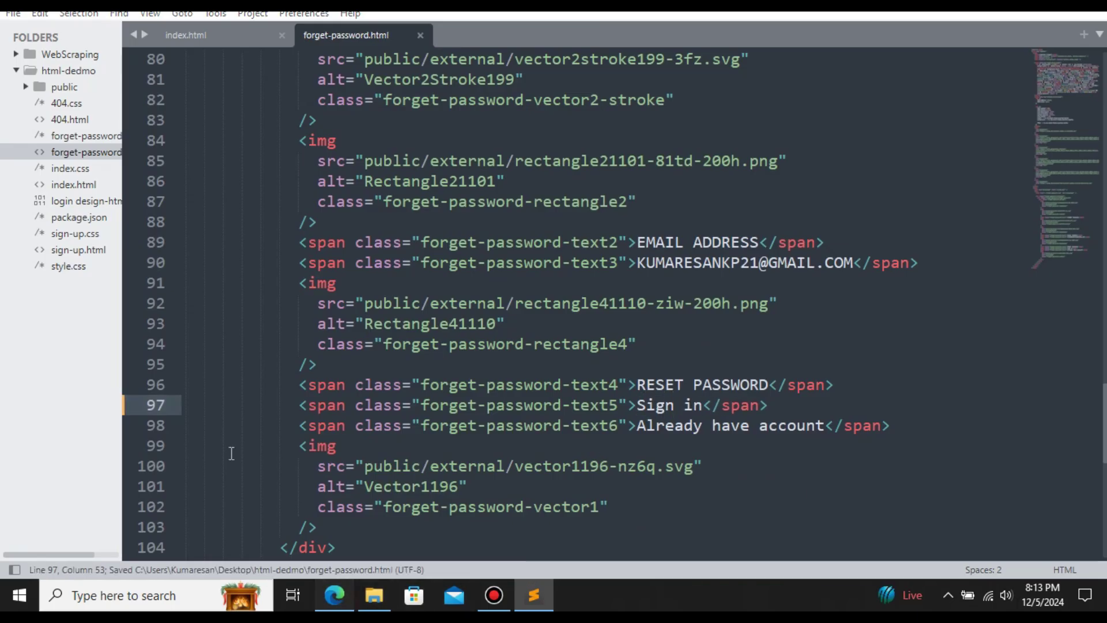
Reload the forget-password page in Microsoft Edge, check its link text, and return to Sublime Text
left_click(334, 595)
left_click(329, 35)
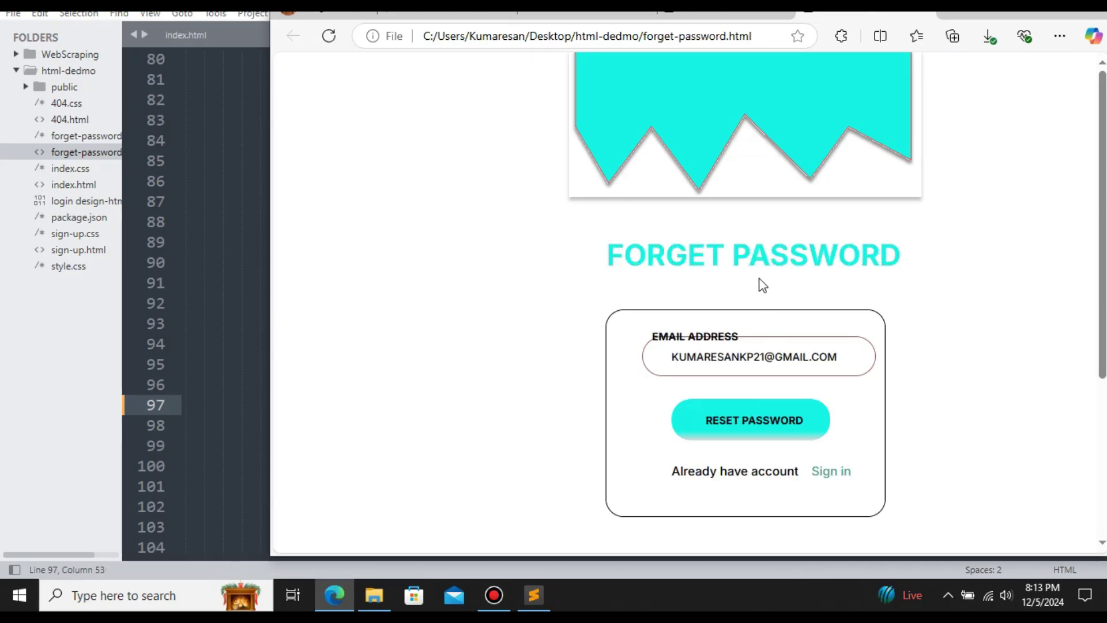
scroll(762, 285, "down", 4)
left_click(227, 233)
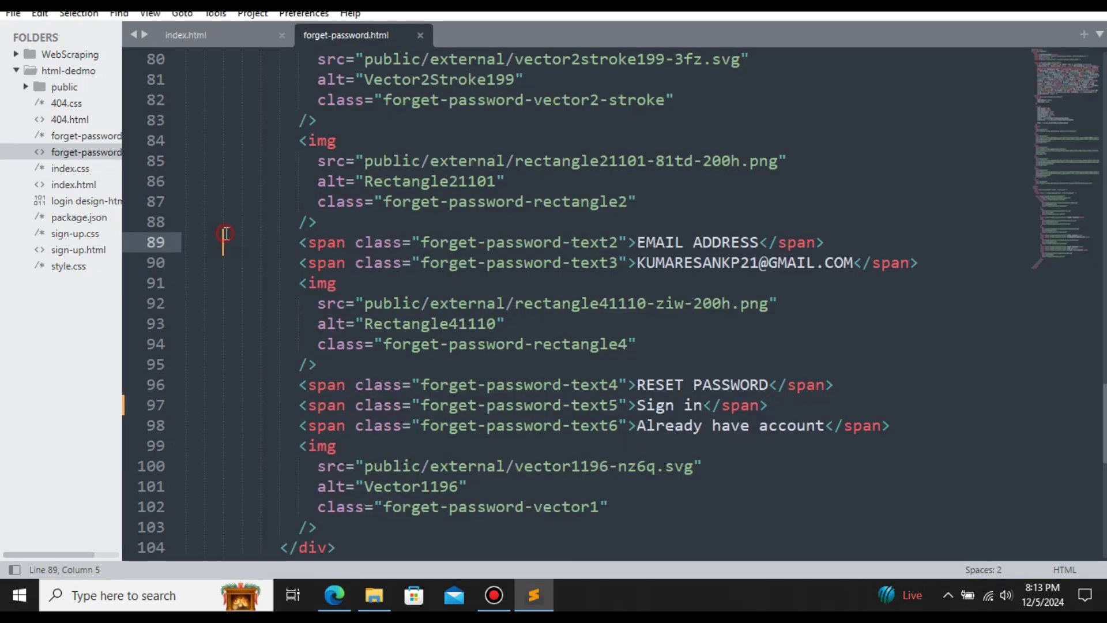
Open the sign-up HTML page in Microsoft Edge from the html-dedmo folder in File Explorer
left_click(374, 595)
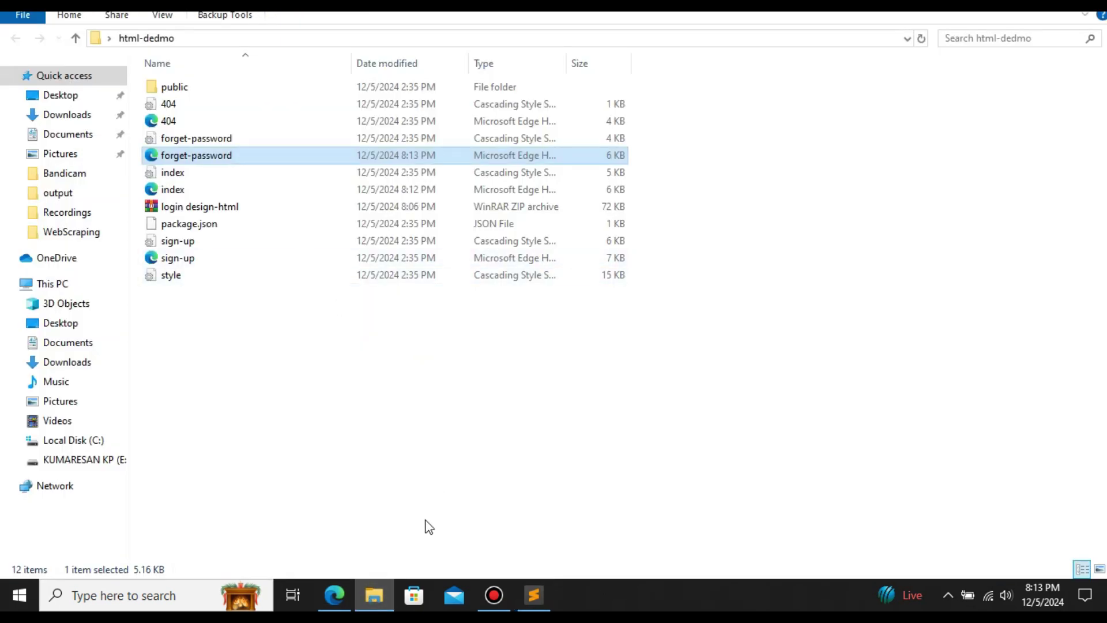
left_click(192, 257)
double_click(192, 258)
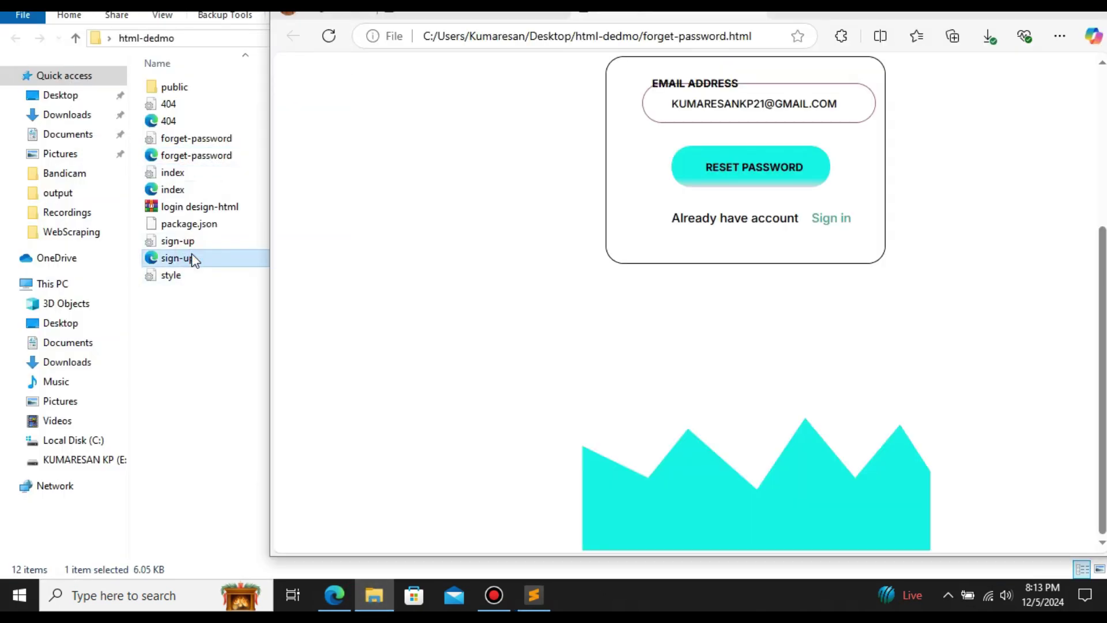
Examine the sign-up page from its heading through the form fields to the bottom graphic
left_click(521, 185)
scroll(534, 203, "down", 4)
scroll(539, 220, "up", 4)
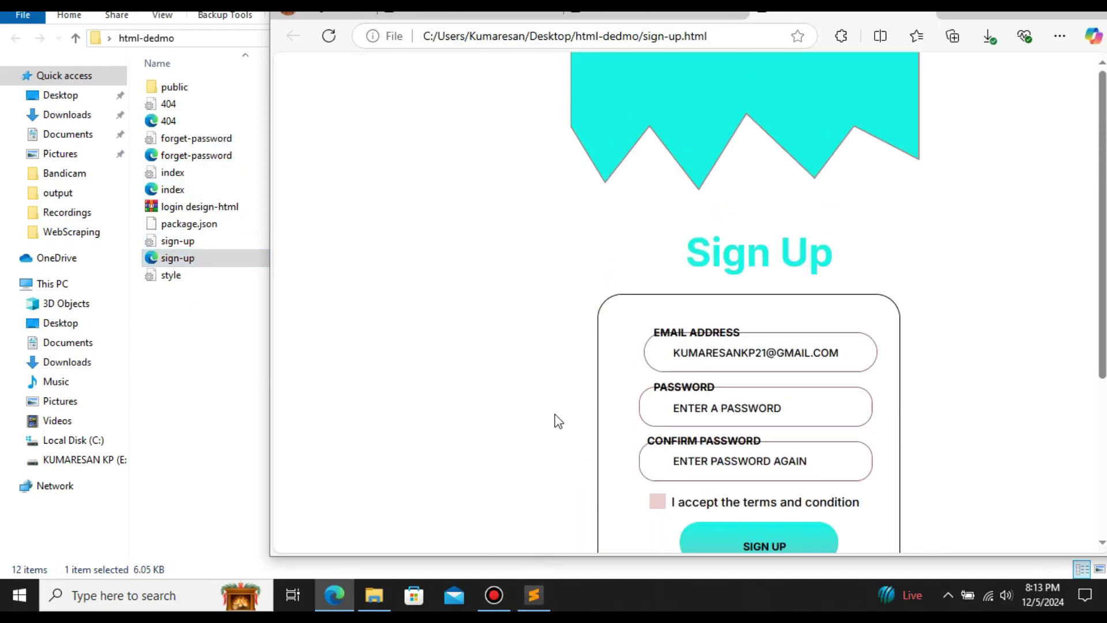
scroll(551, 392, "down", 4)
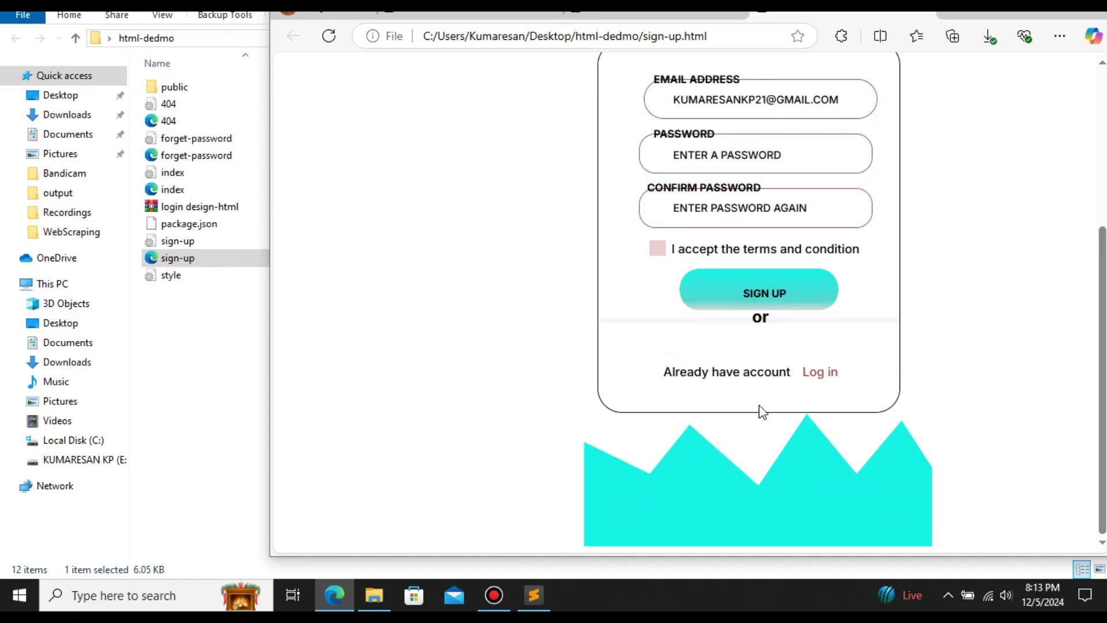
scroll(734, 417, "up", 1)
scroll(734, 416, "up", 2)
scroll(730, 402, "down", 1)
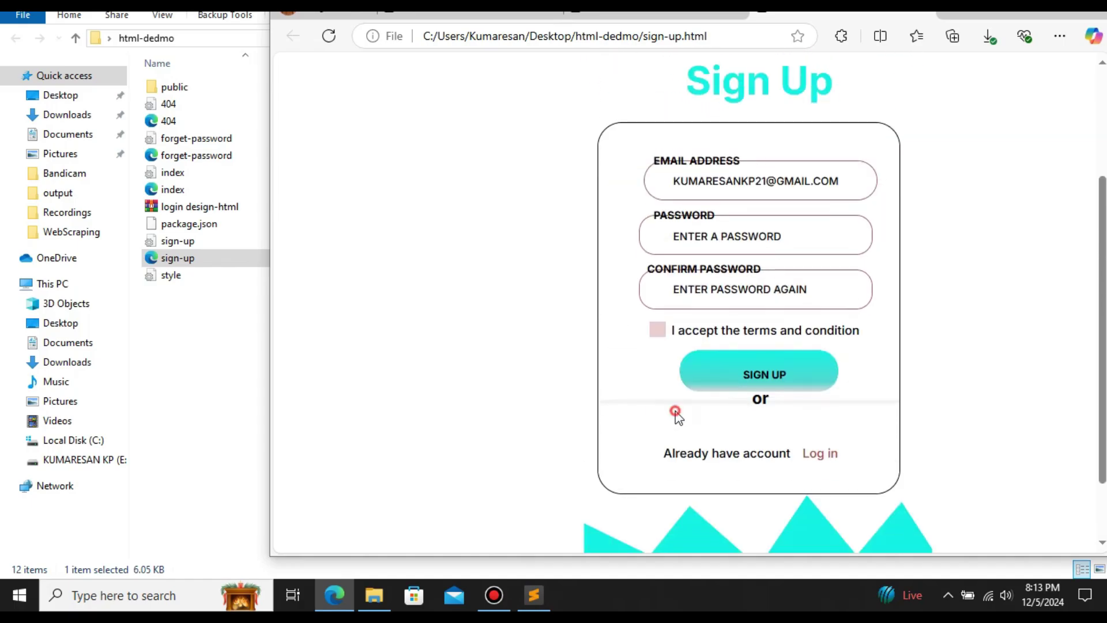
scroll(675, 414, "up", 2)
scroll(676, 411, "down", 2)
scroll(677, 411, "down", 1)
scroll(556, 513, "up", 3)
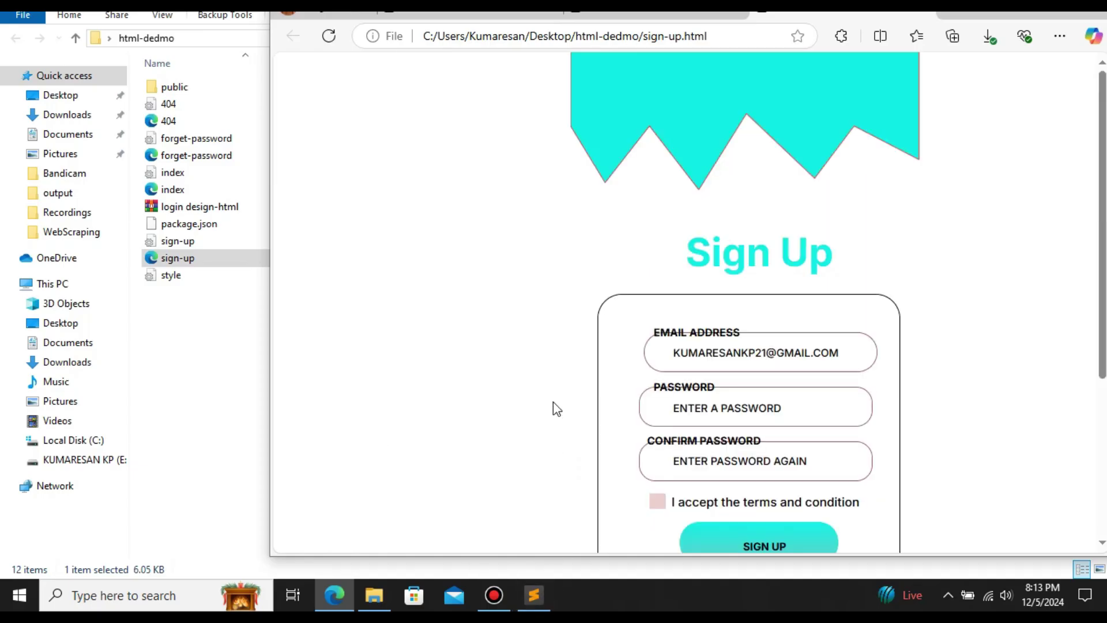
scroll(575, 486, "down", 3)
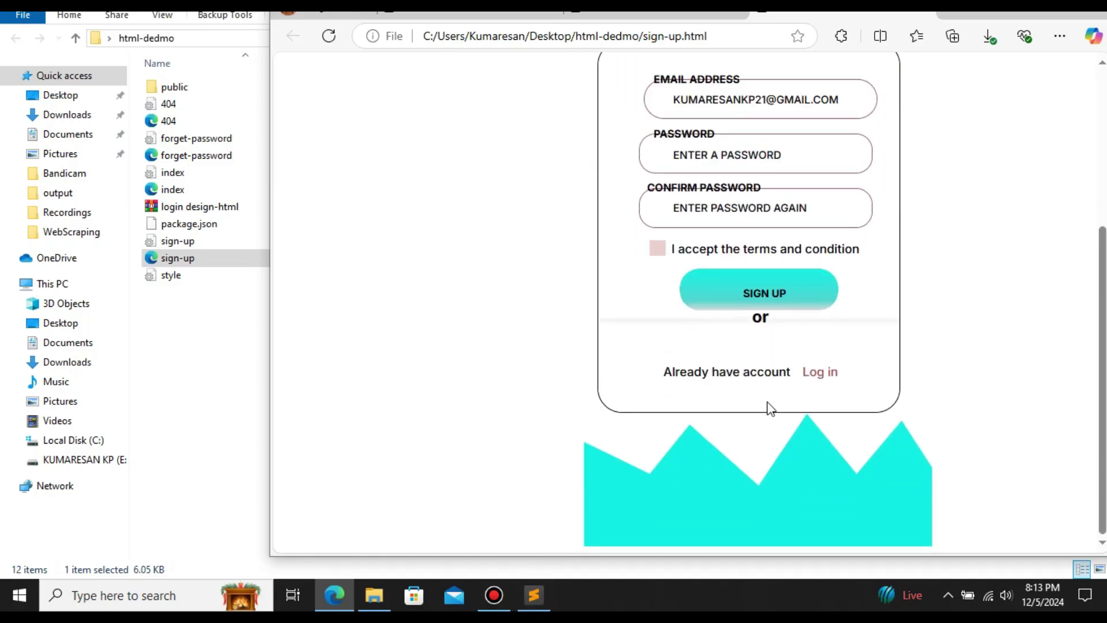
scroll(732, 412, "up", 3)
scroll(731, 401, "down", 1)
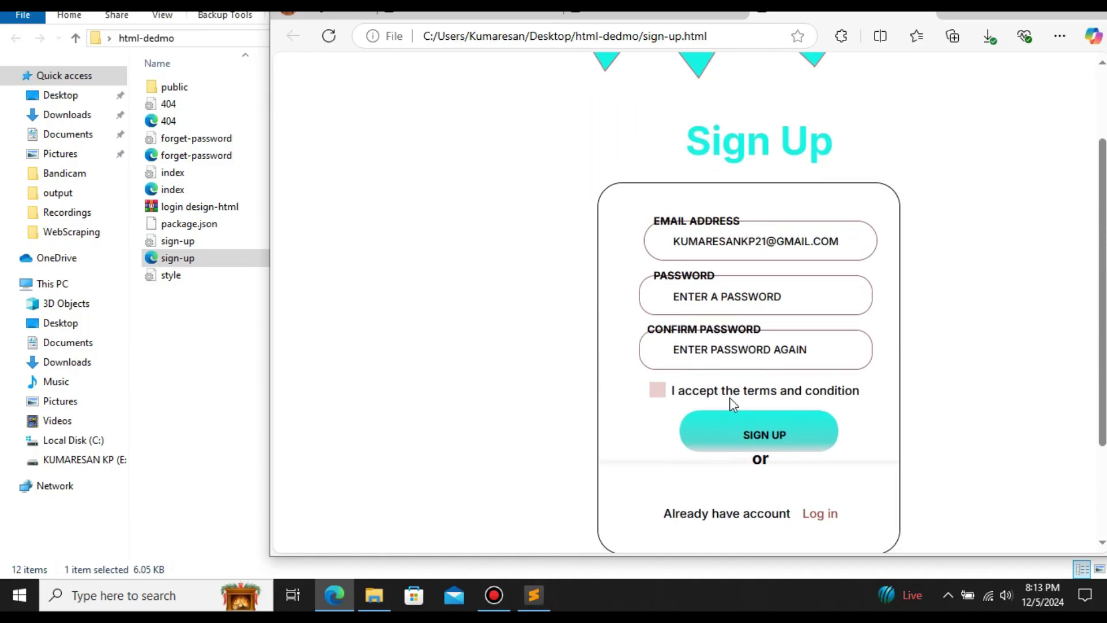
scroll(675, 414, "up", 3)
scroll(676, 410, "down", 4)
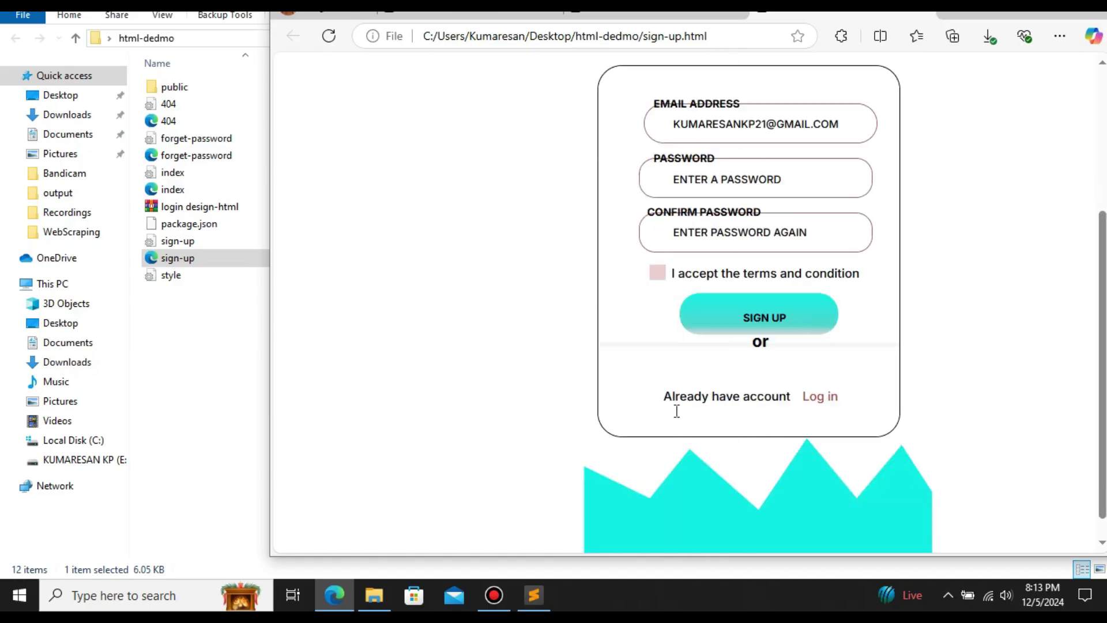
Open sign-up.html in Sublime Text and set its page title to "Sign UP page"
left_click(533, 595)
double_click(400, 60)
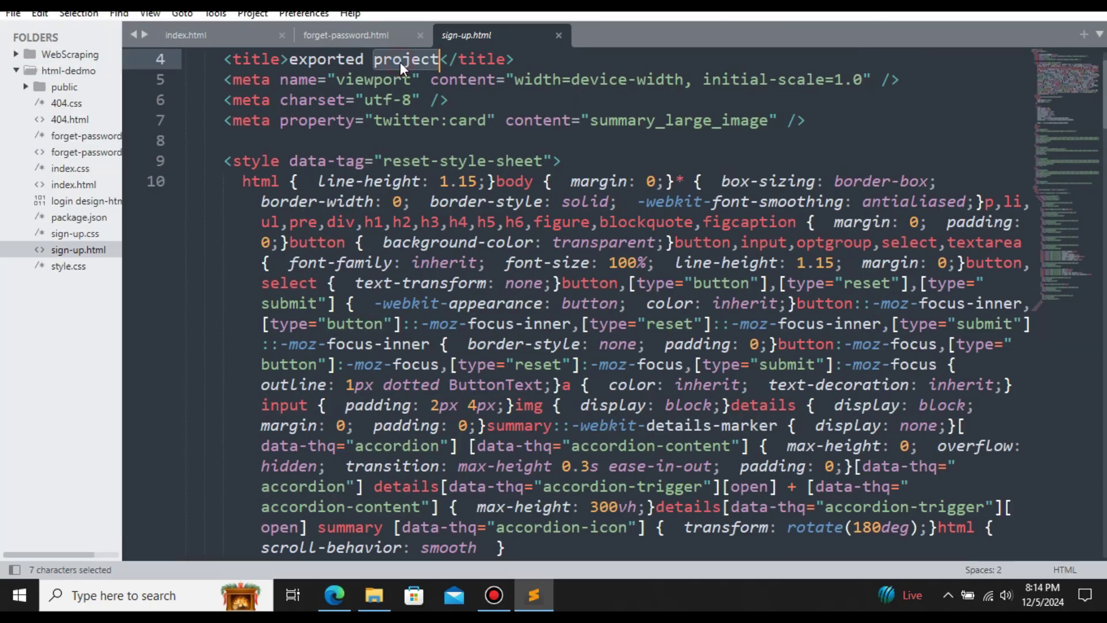
key("BackSpace")
key("BackSpace")
key("BackSpace")
key("BackSpace")
key("BackSpace")
key("BackSpace")
key("BackSpace")
key("BackSpace")
key("BackSpace")
key("BackSpace")
type("Sign UP page")
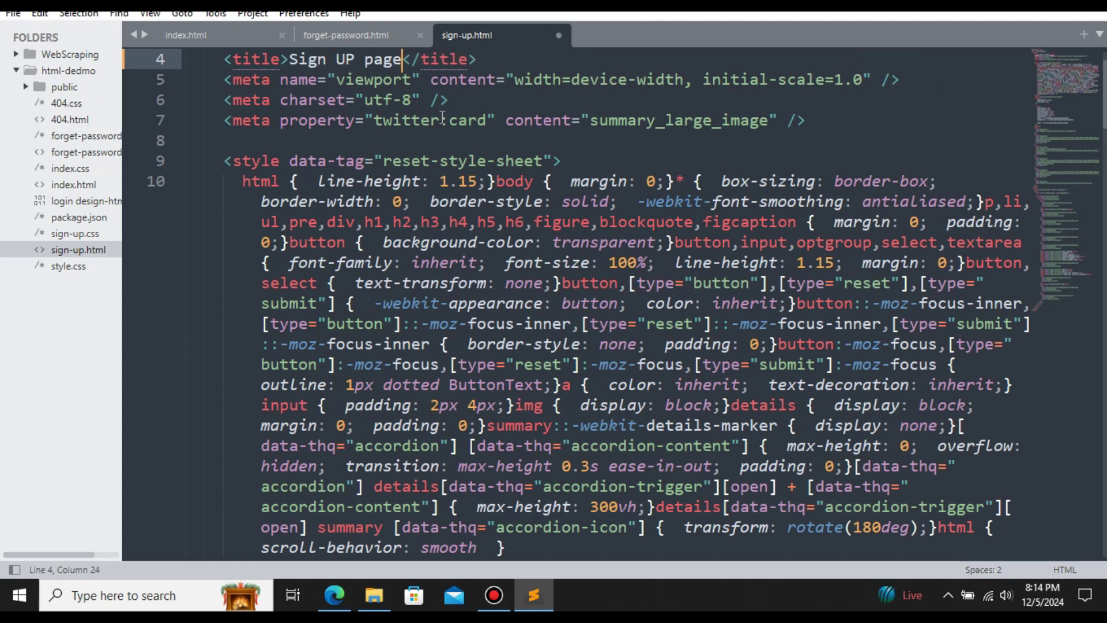
Replace the "Sign Up" heading text in sign-up.html with "here sign up now" and save the file
scroll(443, 117, "down", 15)
scroll(442, 117, "down", 4)
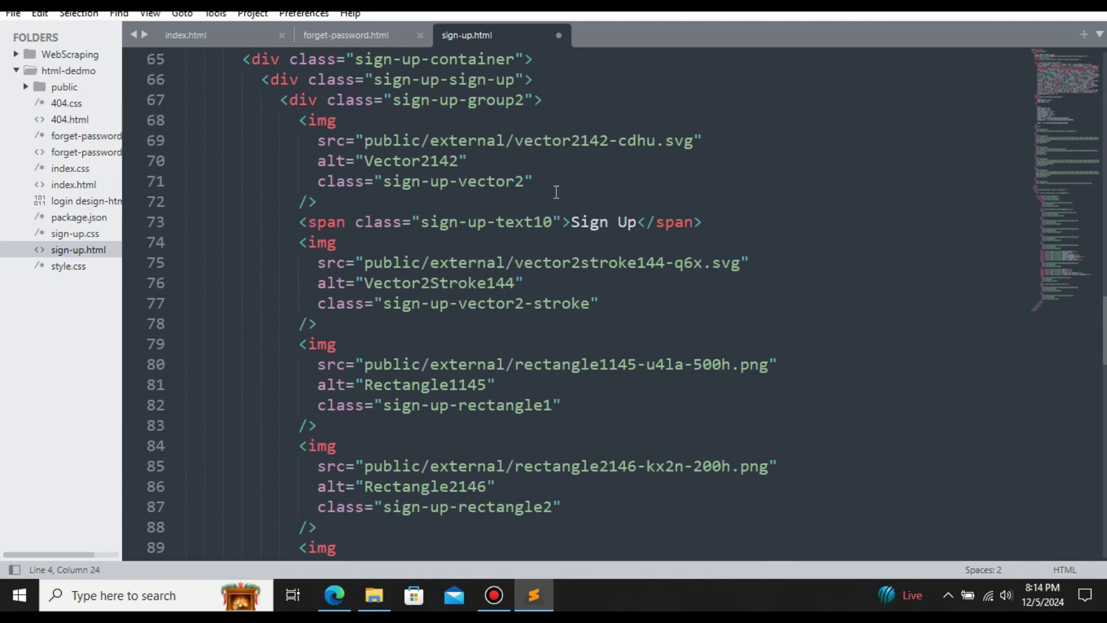
left_click(624, 221)
double_click(624, 221)
key("BackSpace")
key("BackSpace")
key("BackSpace")
key("BackSpace")
key("BackSpace")
key("BackSpace")
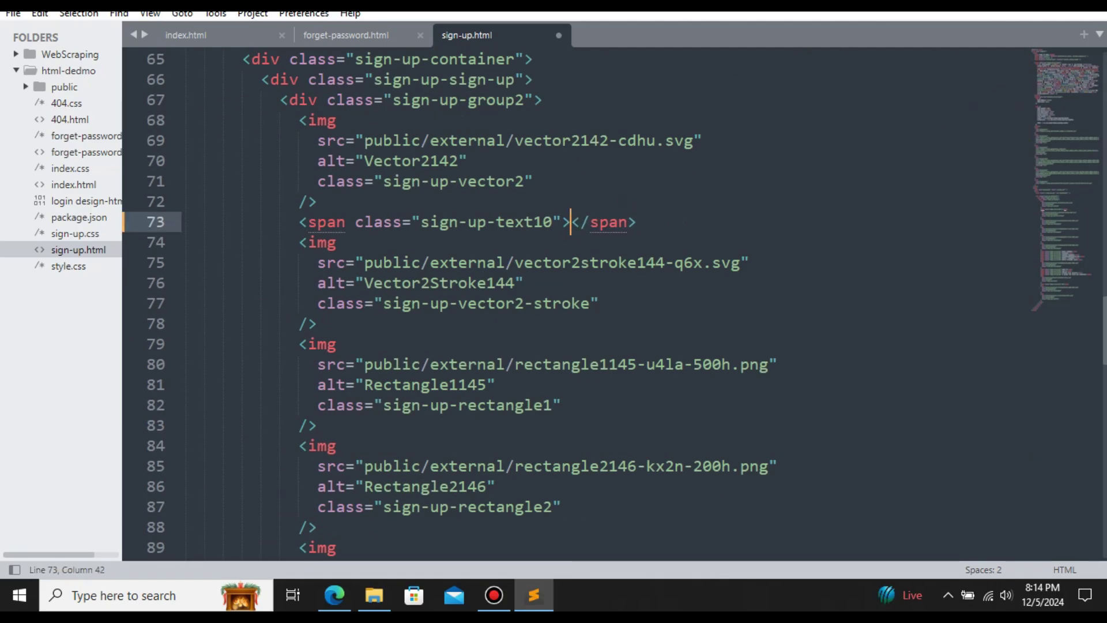
type("here sign up ")
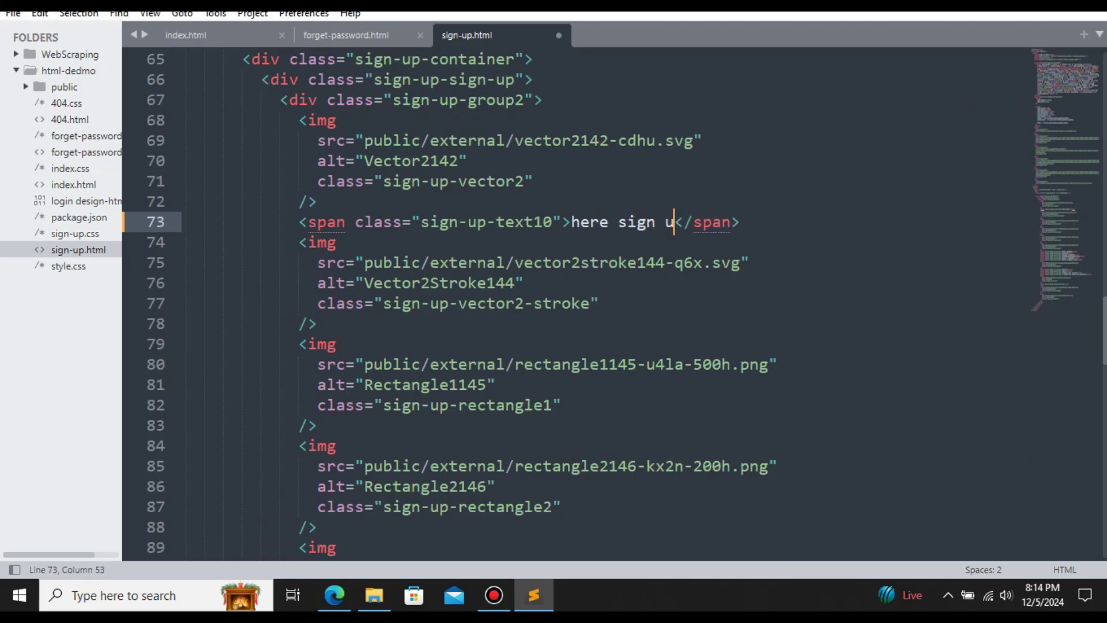
type("now")
key("ctrl+s")
Reload the sign-up page in Microsoft Edge to check its heading, and view the end of sign-up.html in Sublime Text
left_click(334, 594)
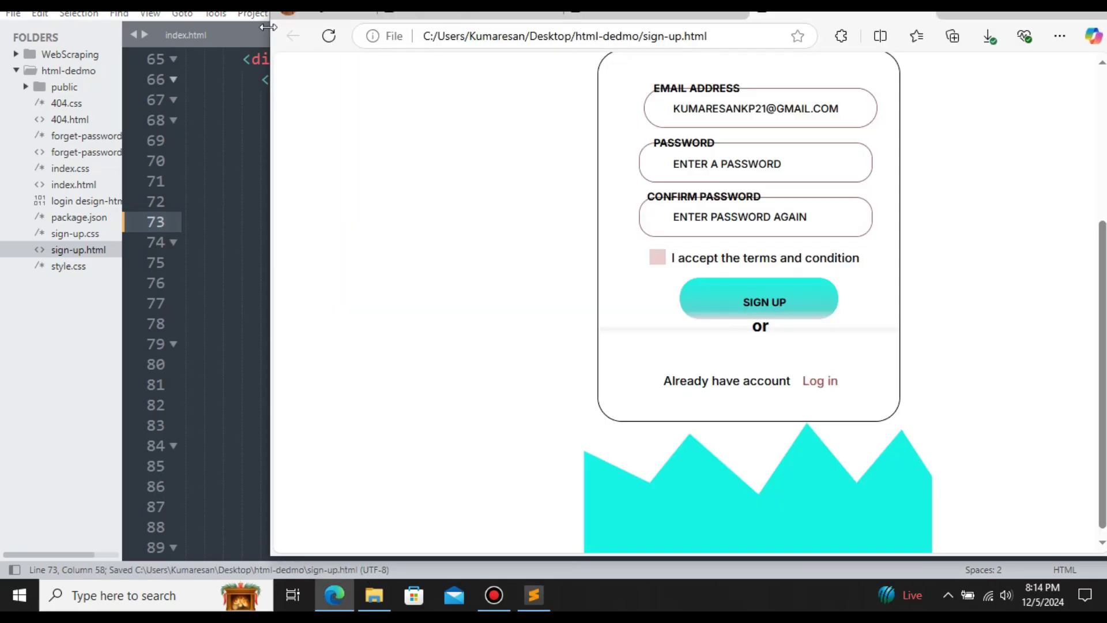
left_click(329, 35)
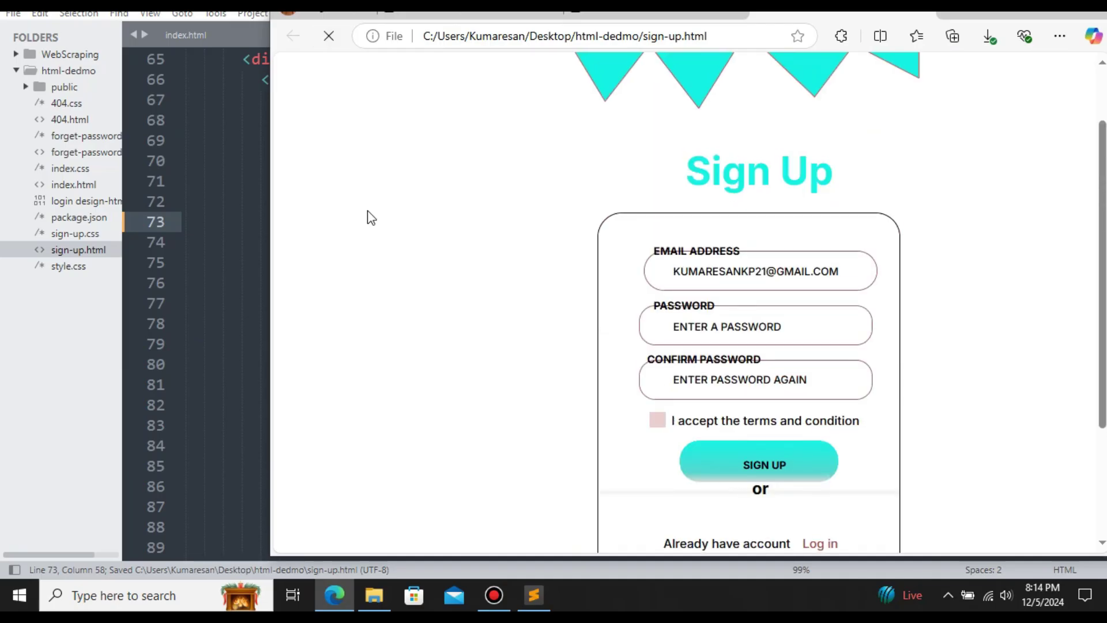
scroll(369, 217, "up", 4)
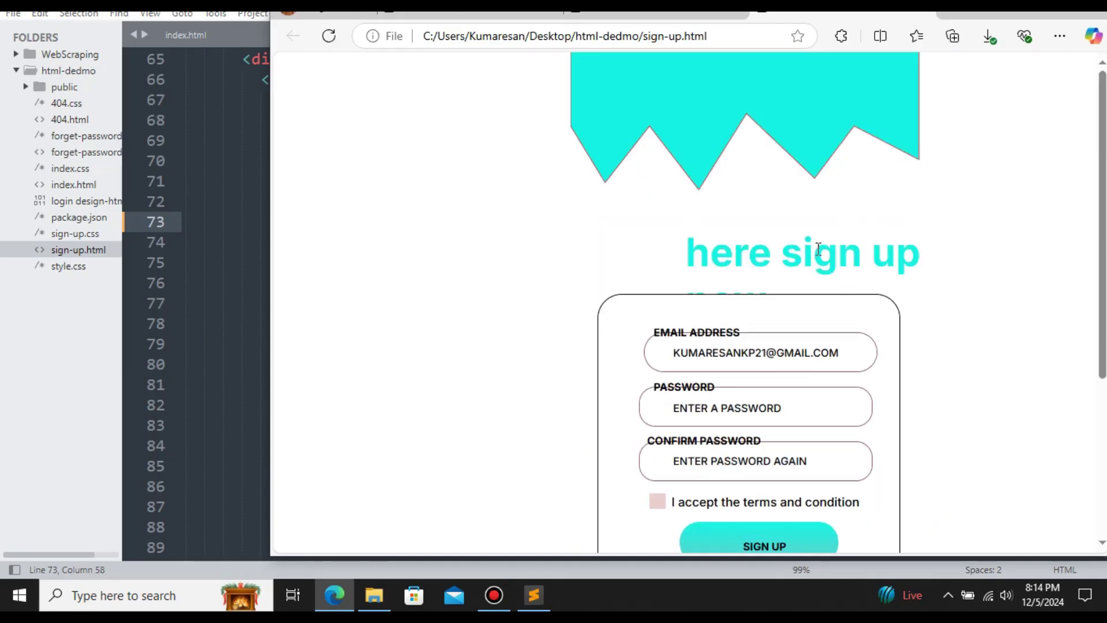
left_click(256, 274)
scroll(507, 259, "down", 20)
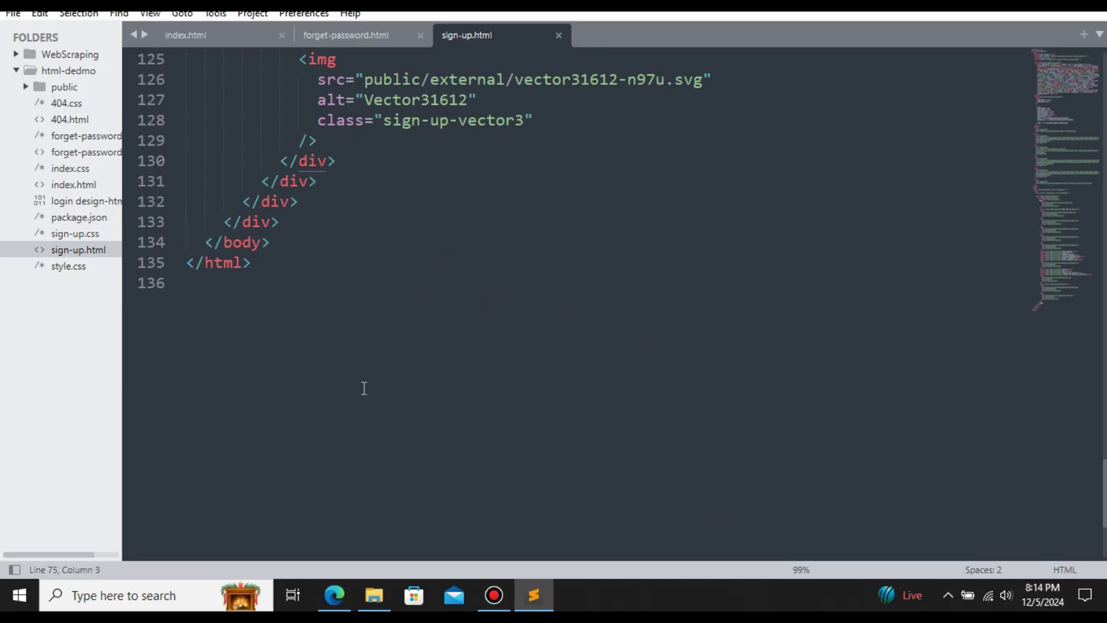
Open the public folder and its external subfolder inside html-dedmo in File Explorer to view the exported assets
left_click(372, 599)
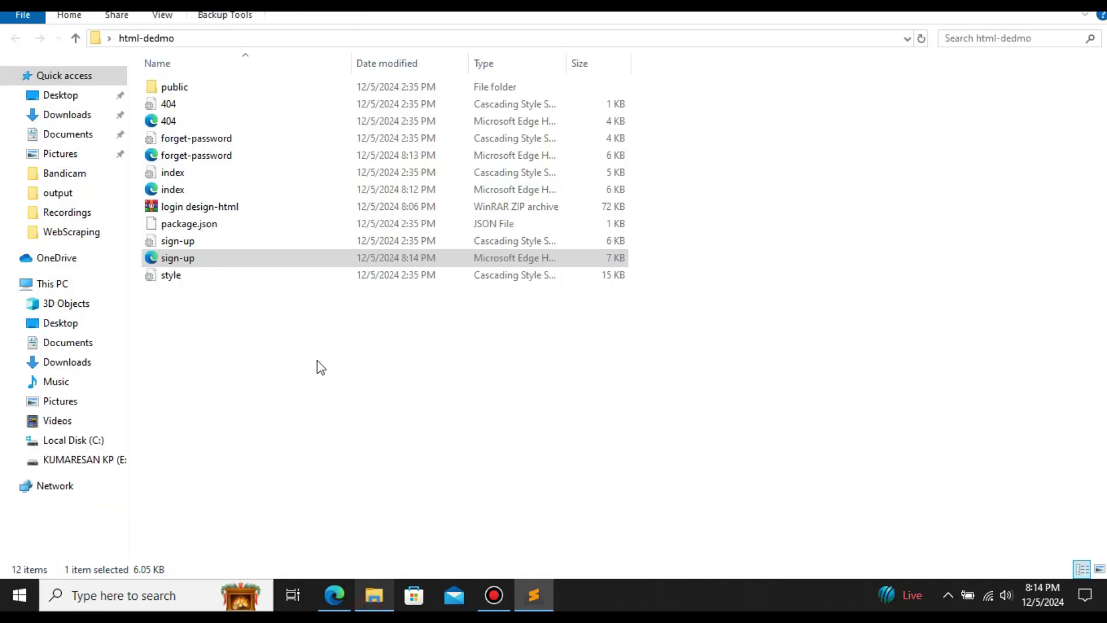
left_click(179, 87)
double_click(179, 87)
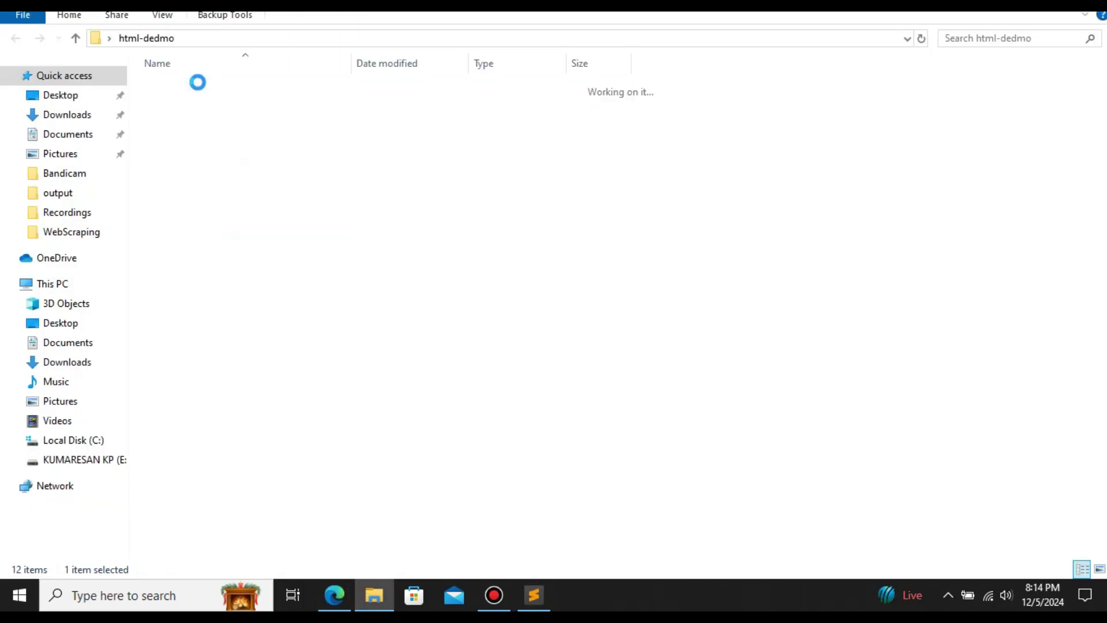
double_click(199, 88)
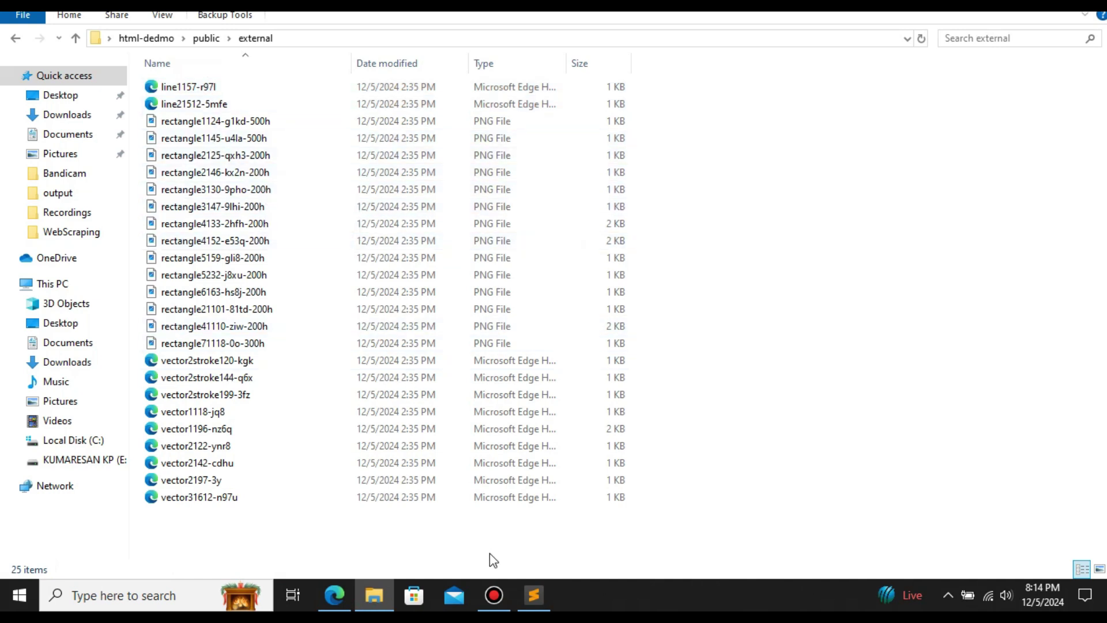
Switch to Sublime Text and expand the public folder and its external subfolder in the html-dedmo project
left_click(530, 595)
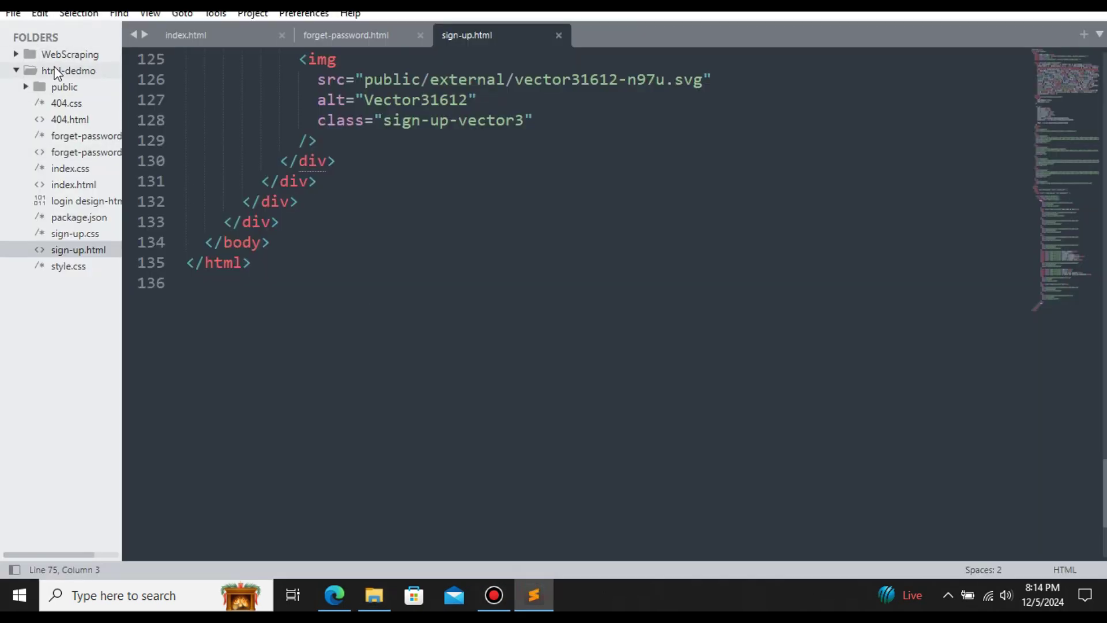
left_click(63, 92)
left_click(68, 87)
left_click(71, 72)
left_click(69, 73)
left_click(68, 87)
left_click(70, 89)
left_click(68, 86)
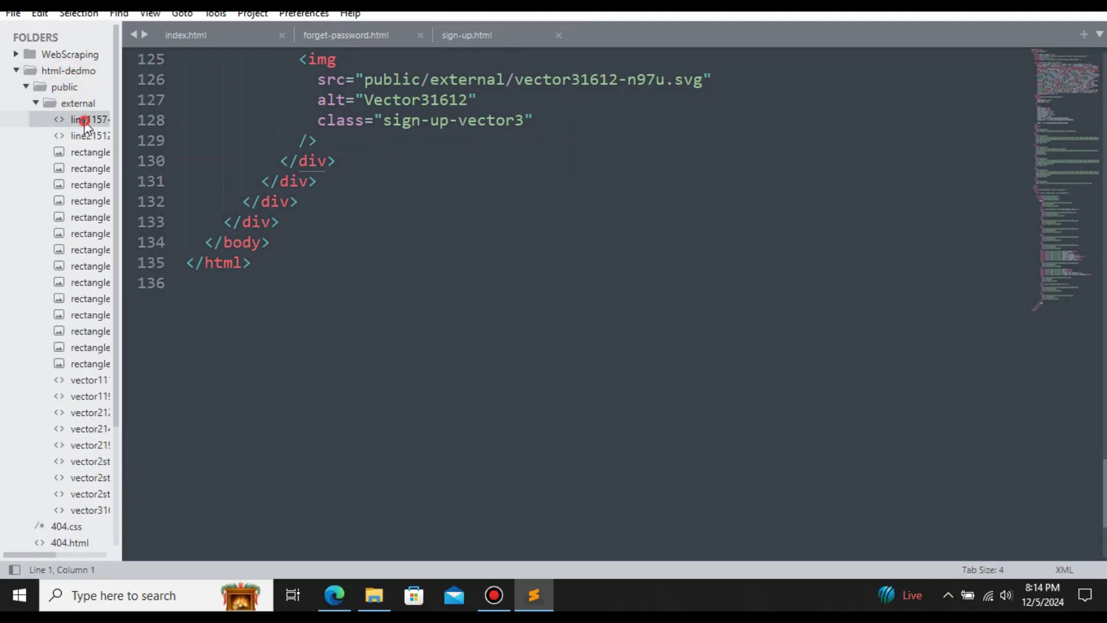
Preview line1157-r97l.svg and the first few rectangle PNG images from the external folder
left_click(84, 119)
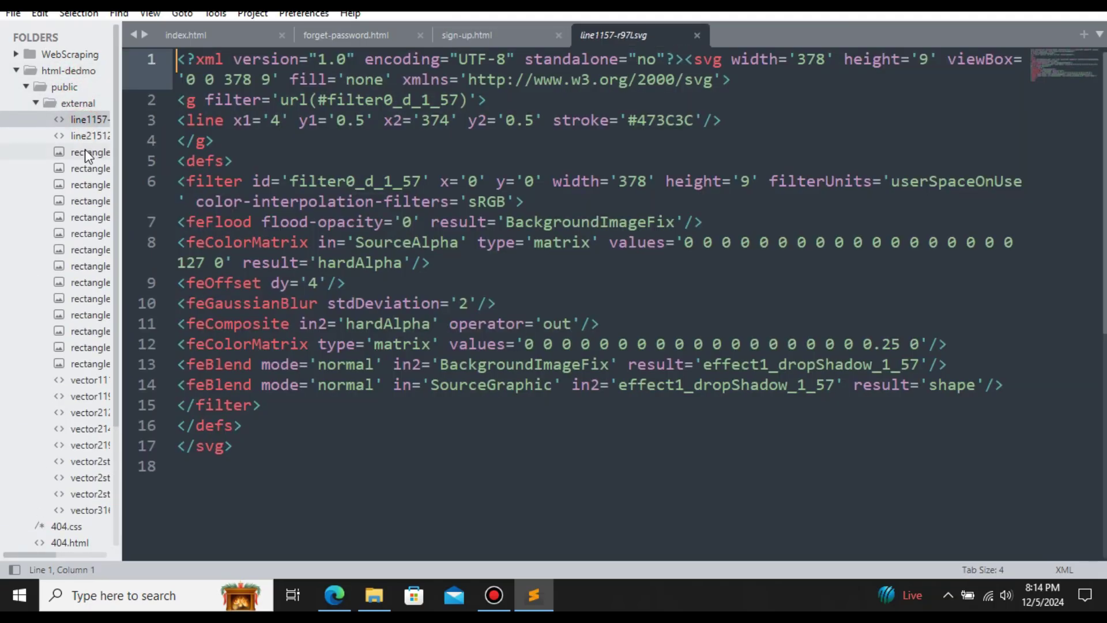
left_click(85, 151)
left_click(80, 168)
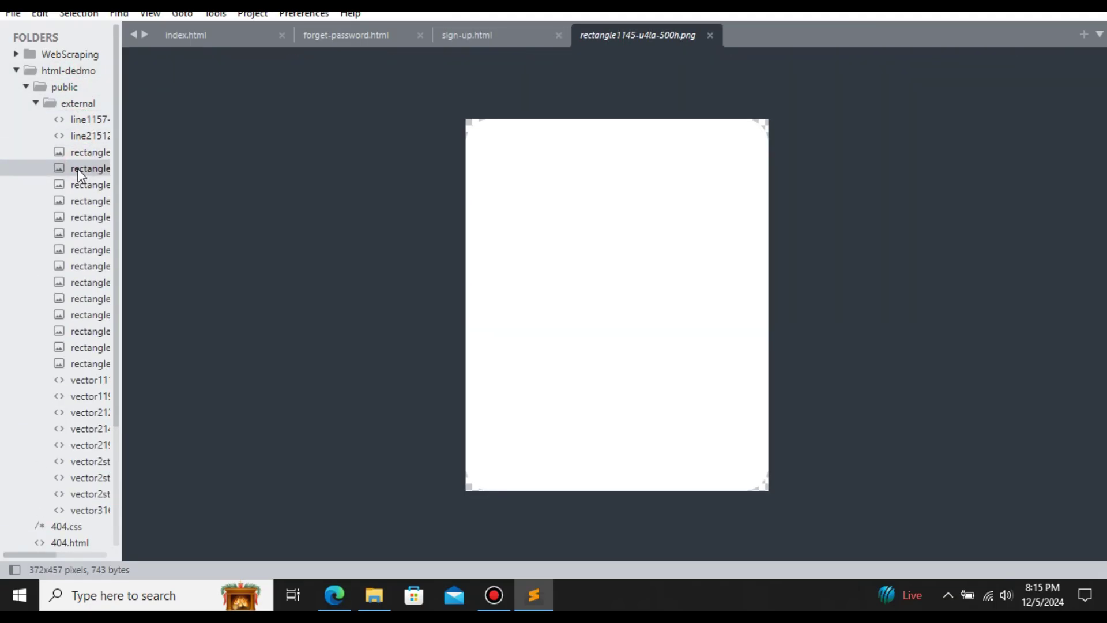
left_click(75, 185)
left_click(75, 200)
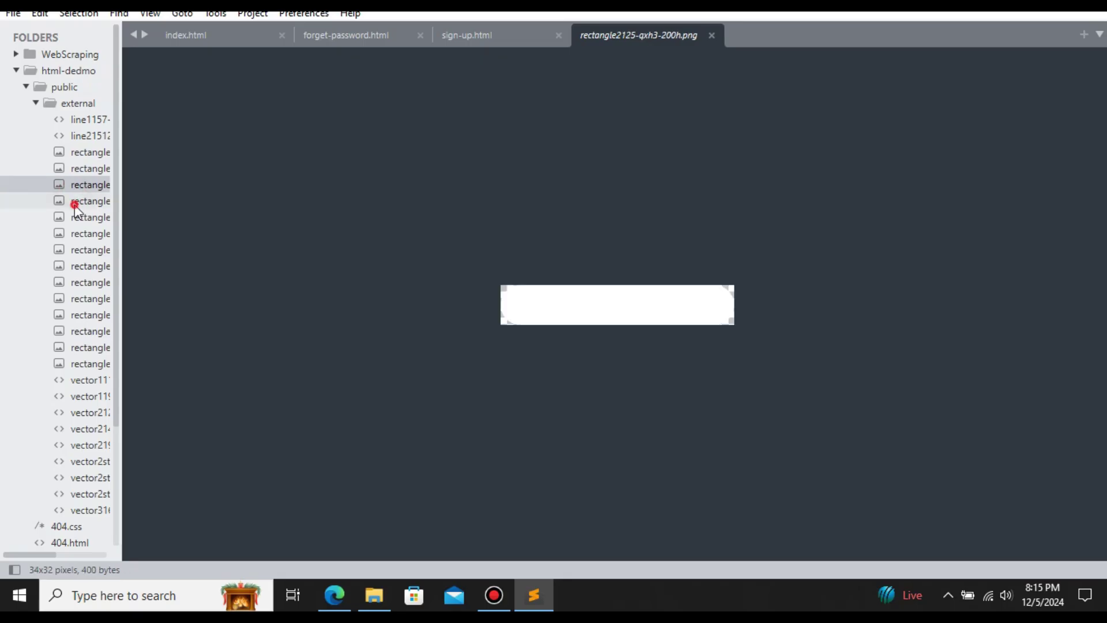